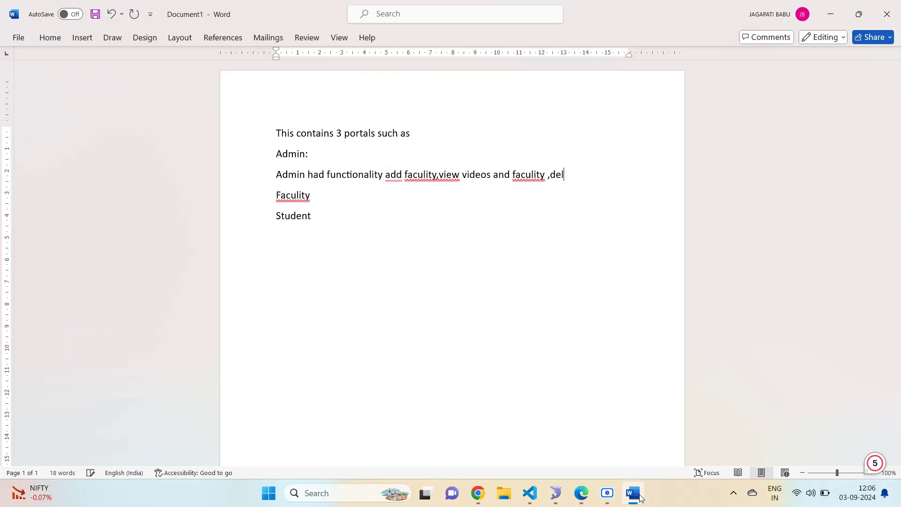
- Finish the admin note about deleting added faculty, then open the admin's View Videos page
text(ete added facu)
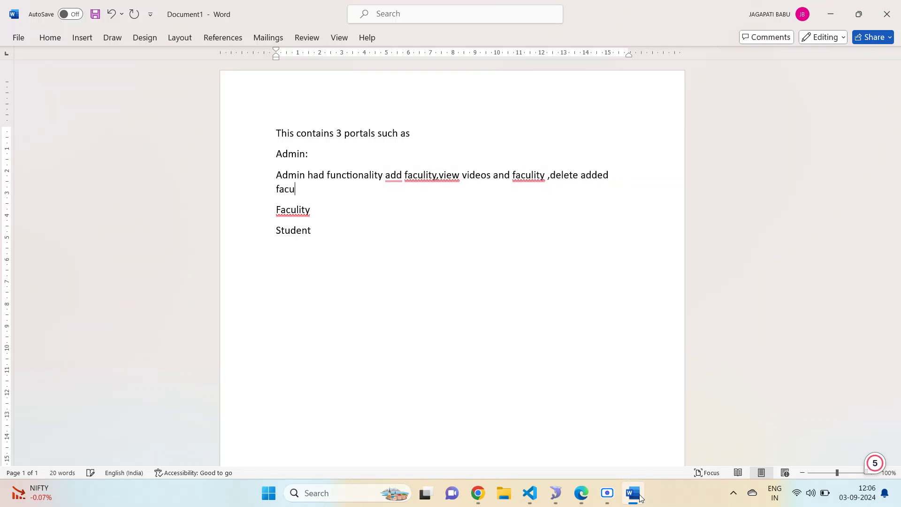
text(lty also)
mouse_move(539, 506)
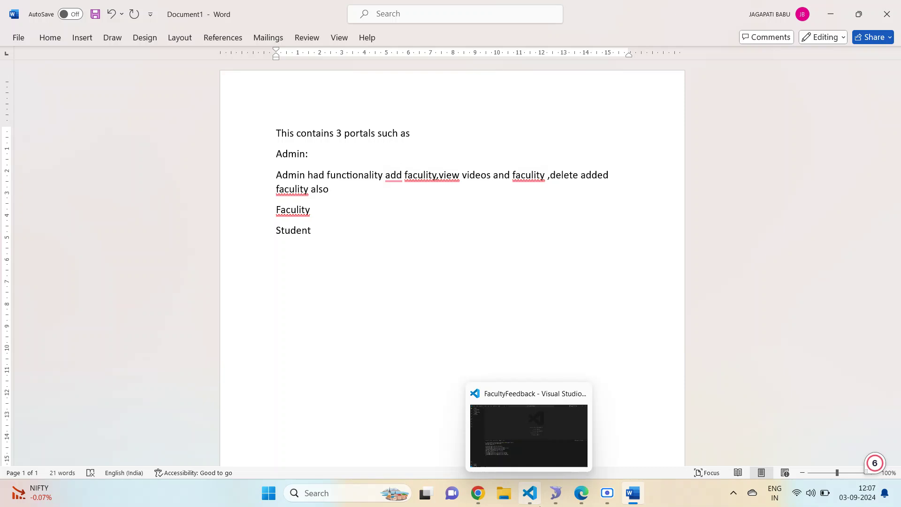
click(477, 492)
click(349, 122)
scroll(374, 145, down, 1)
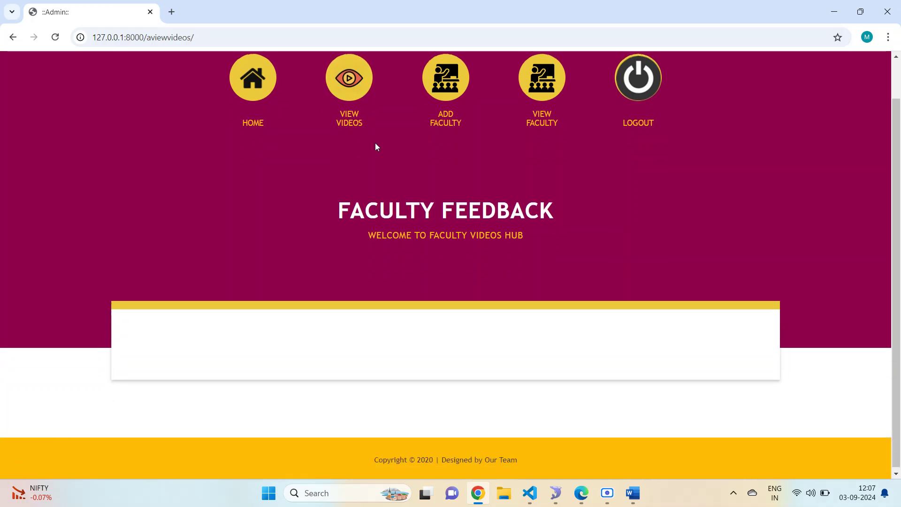
- Open the New Faculty Registration form and note 'Im adding faculity through admin portal' in Word
click(441, 81)
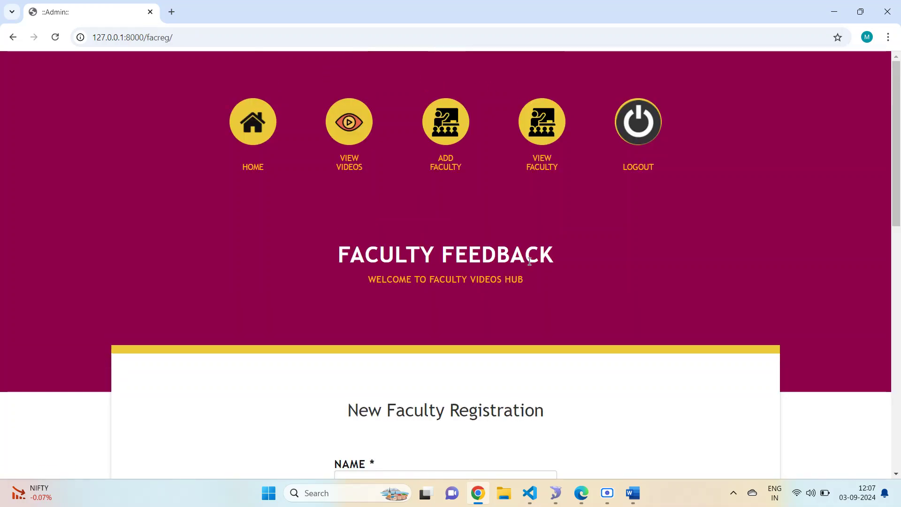
scroll(564, 341, down, 2)
click(633, 492)
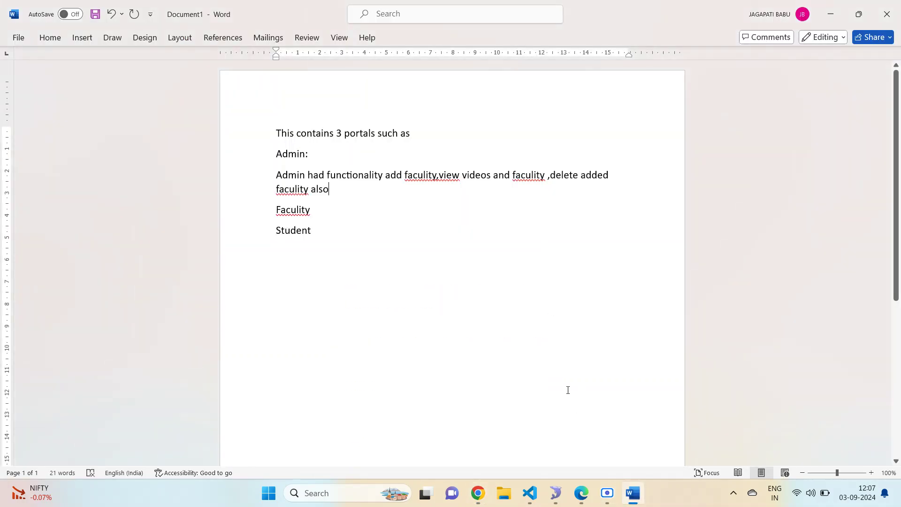
key(Return)
text(Im )
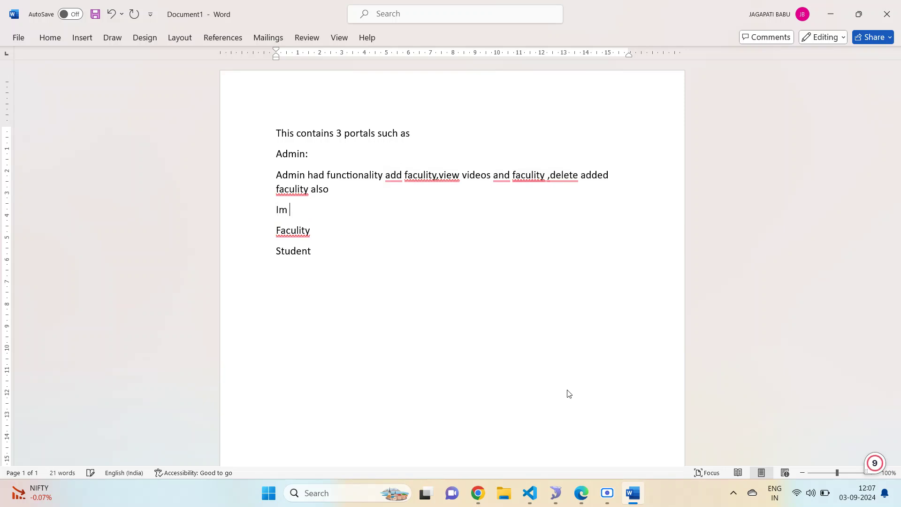
text(adding faculi)
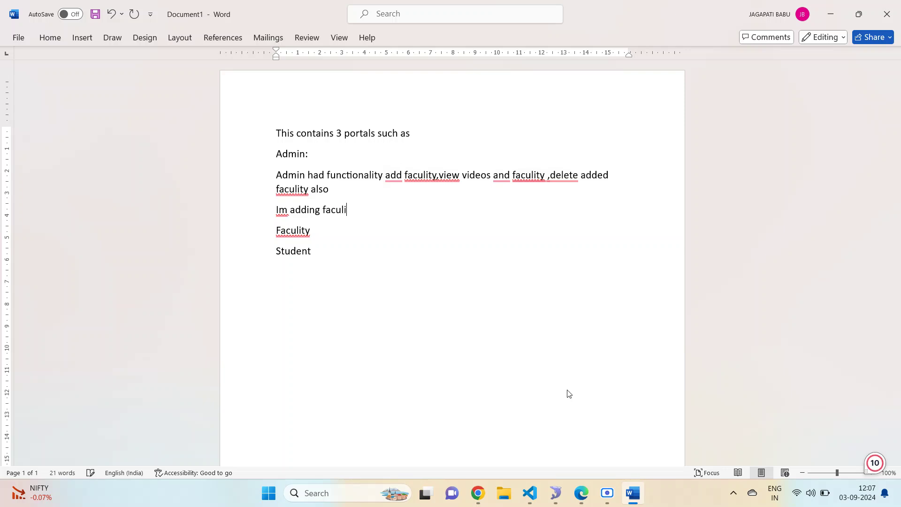
text(ty through ad)
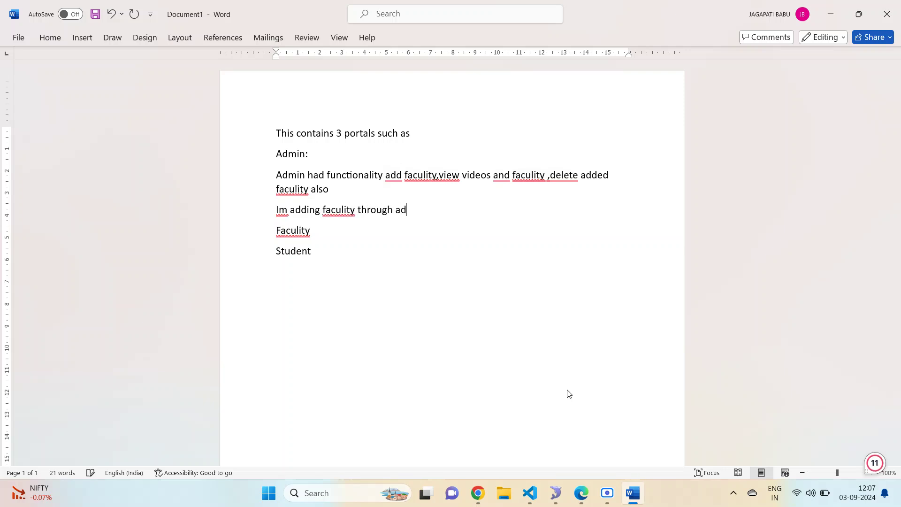
text(min portal)
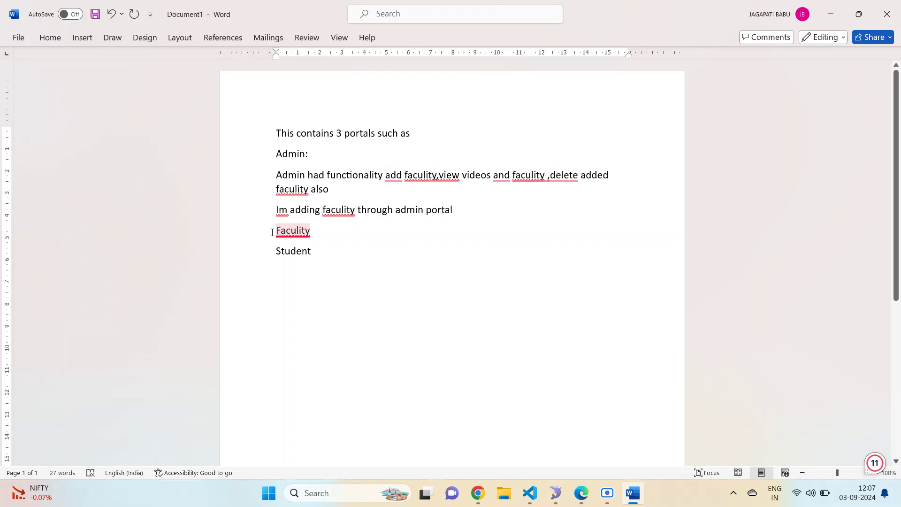
- Push the Faculty and Student headings down with blank lines and append 'ok' to the note
mouse_move(277, 231)
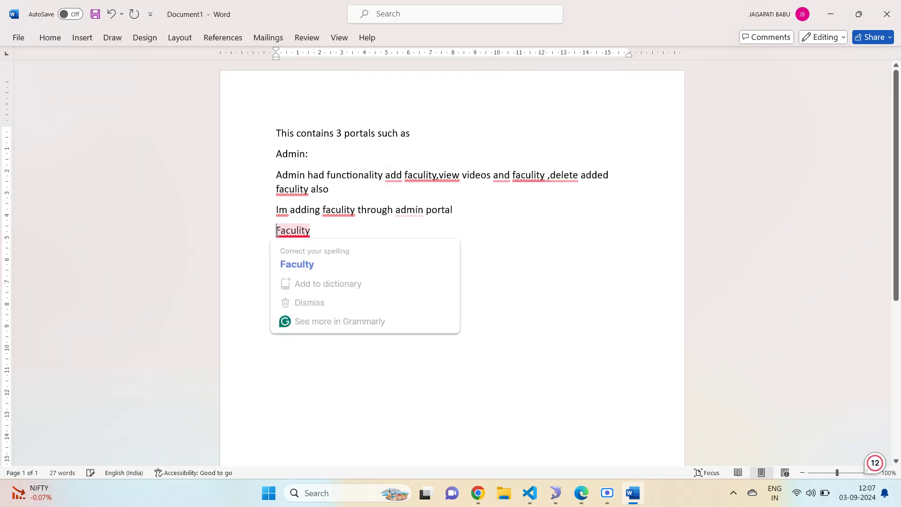
drag(277, 230, 513, 247)
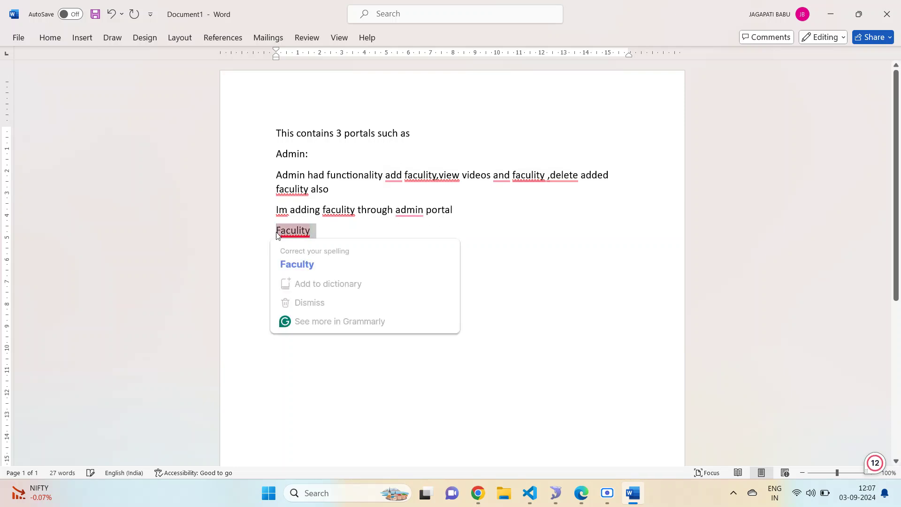
click(511, 248)
key(Return)
key(Return)
key(Return)
key(Return)
key(Return)
key(Return)
key(Return)
key(Return)
key(Return)
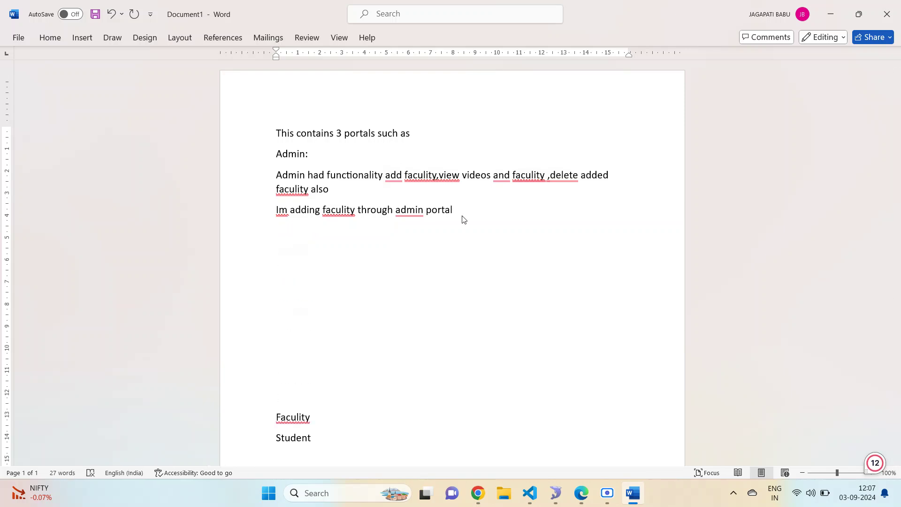
key(Return)
key(Return)
key(Return)
key(Return)
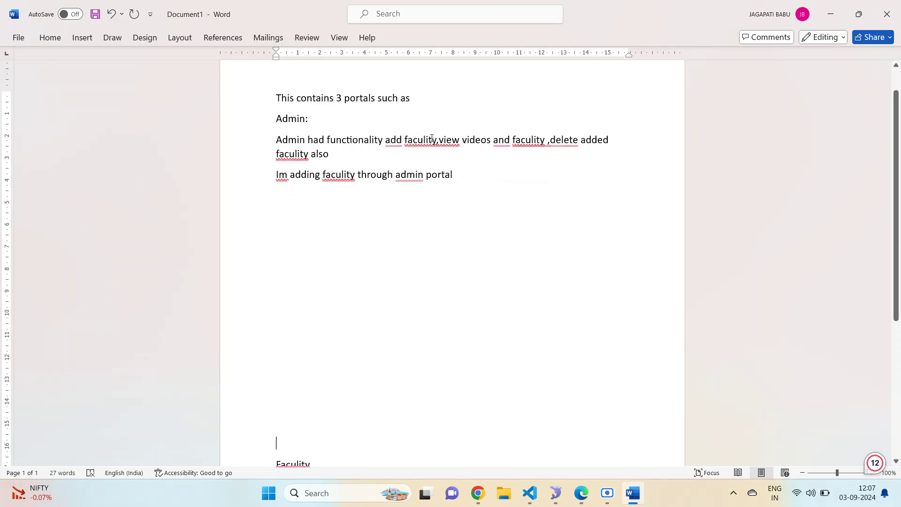
click(462, 172)
text(o)
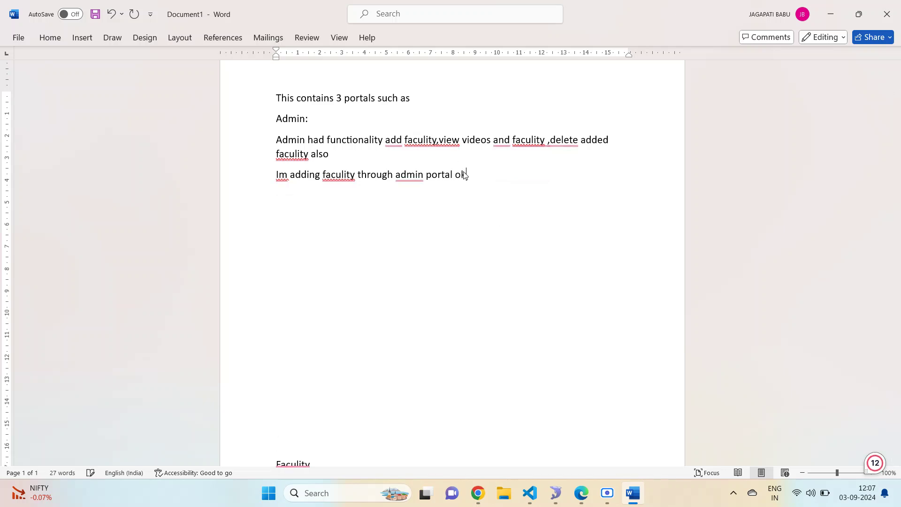
text(k)
click(476, 497)
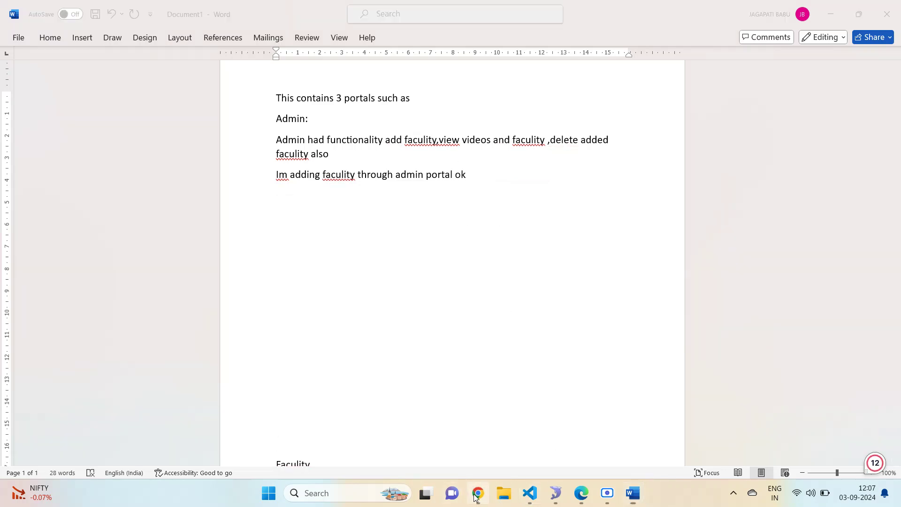
scroll(488, 329, down, 1)
scroll(492, 300, up, 3)
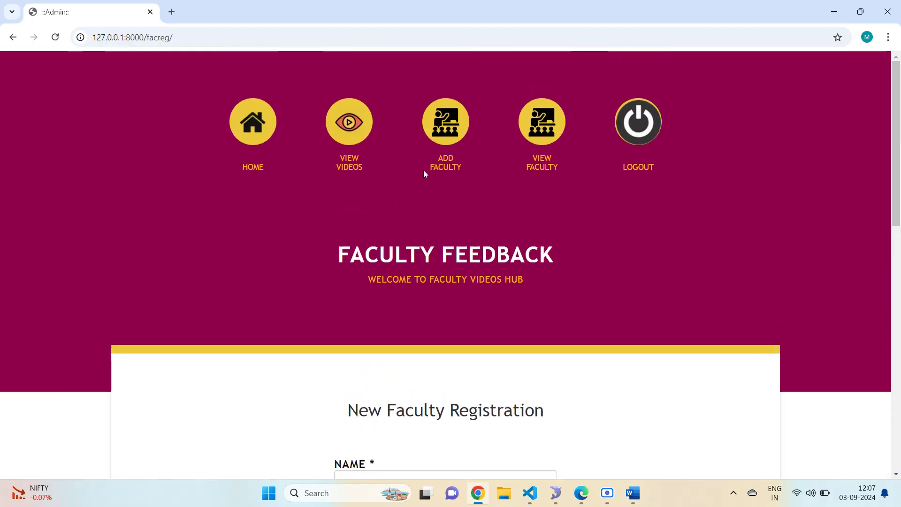
- Fill the name CLOUDTECHNOLOGIES, the saved e-mail and a password
scroll(610, 225, down, 4)
click(431, 297)
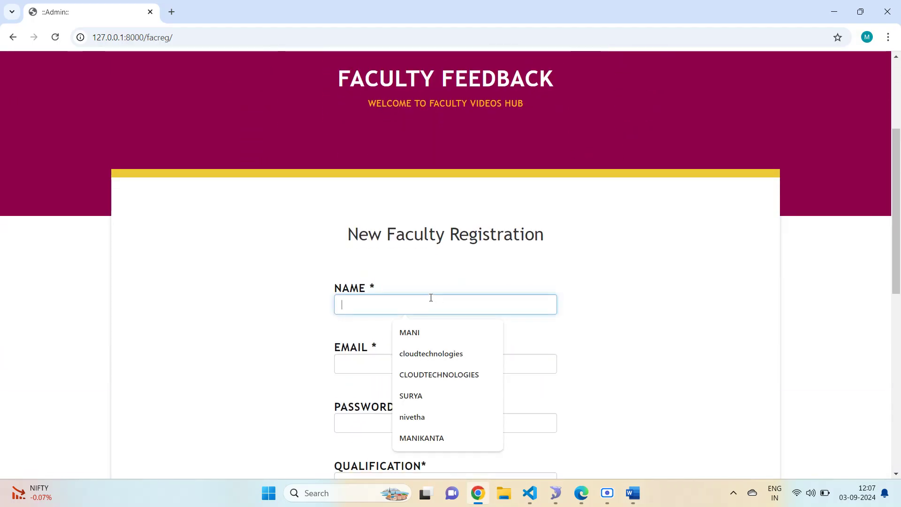
click(425, 375)
scroll(664, 263, down, 2)
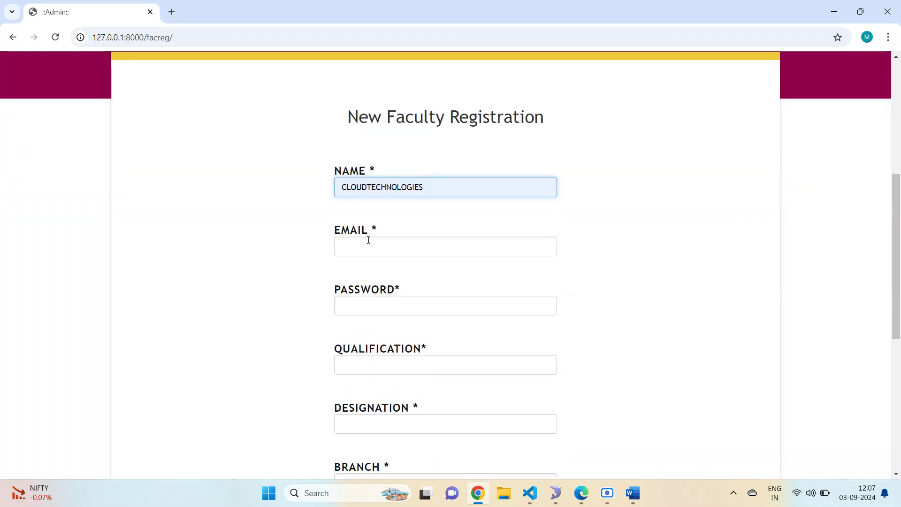
click(368, 243)
click(410, 275)
click(373, 304)
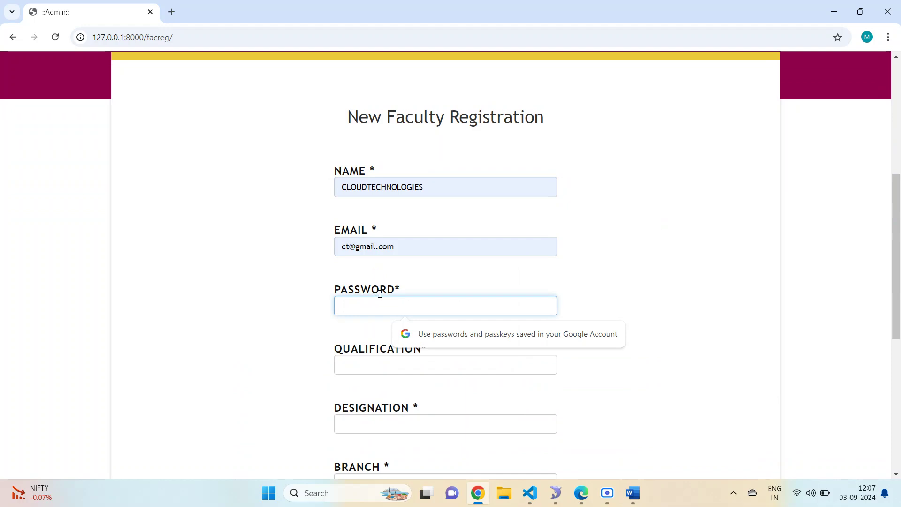
text(ct)
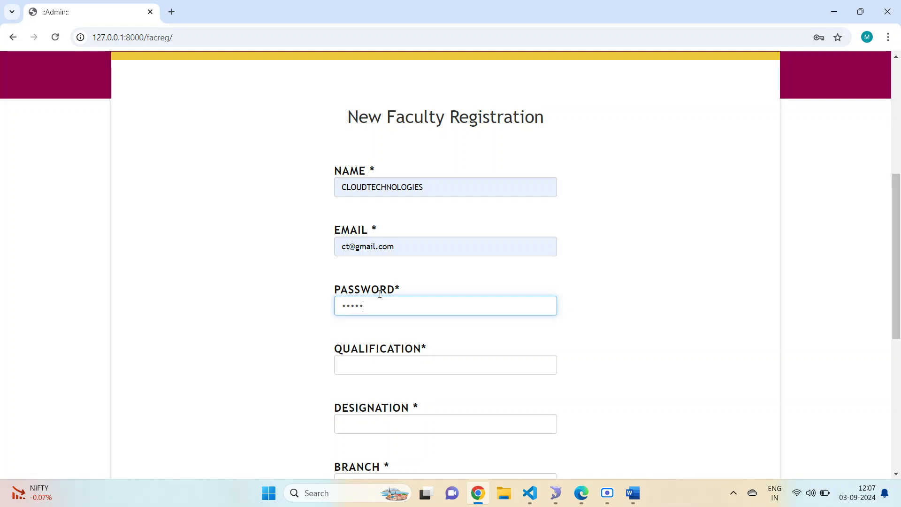
- Enter qualification MTECH and designation Teacher
click(383, 367)
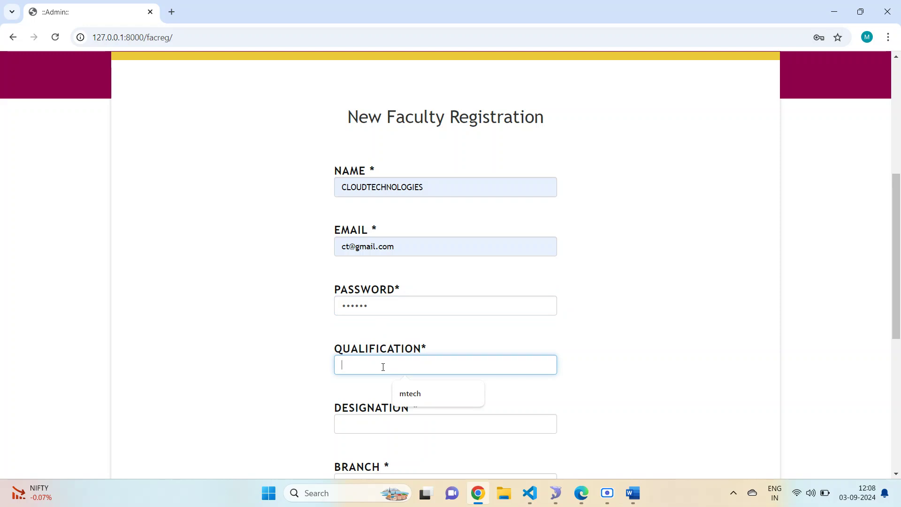
text(MTECH)
scroll(360, 353, down, 3)
click(370, 310)
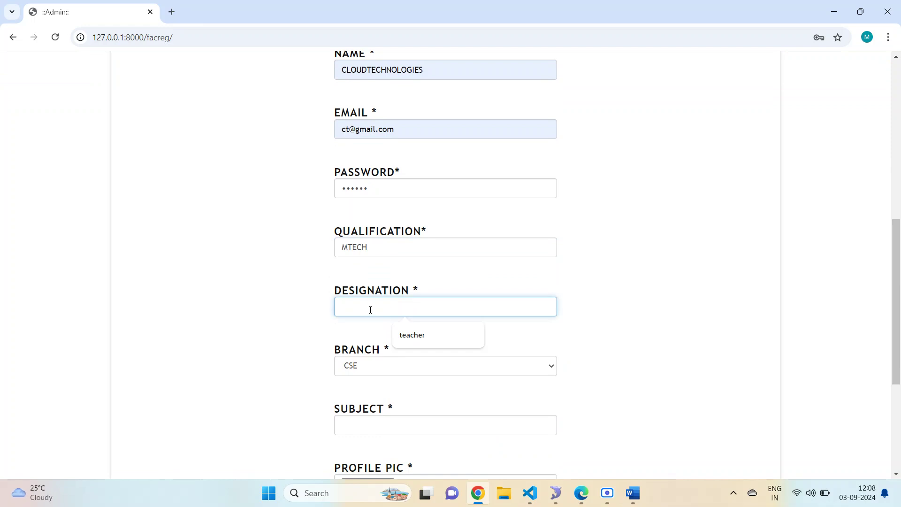
text(Tech)
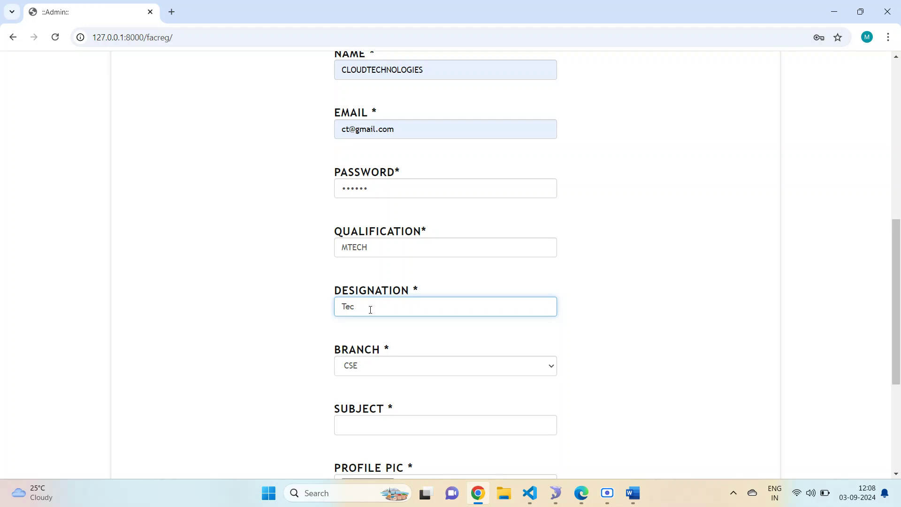
key(BackSpace)
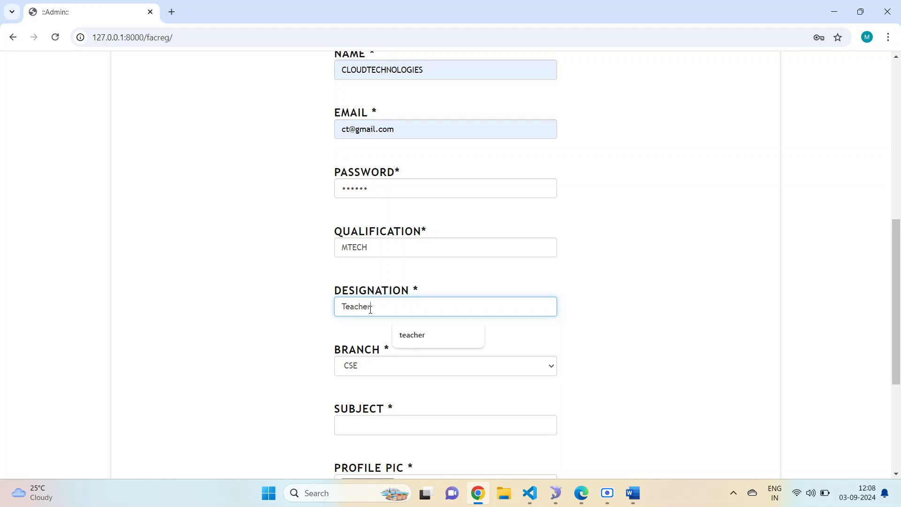
- Choose CSE as the branch and enter Python as the subject
click(370, 366)
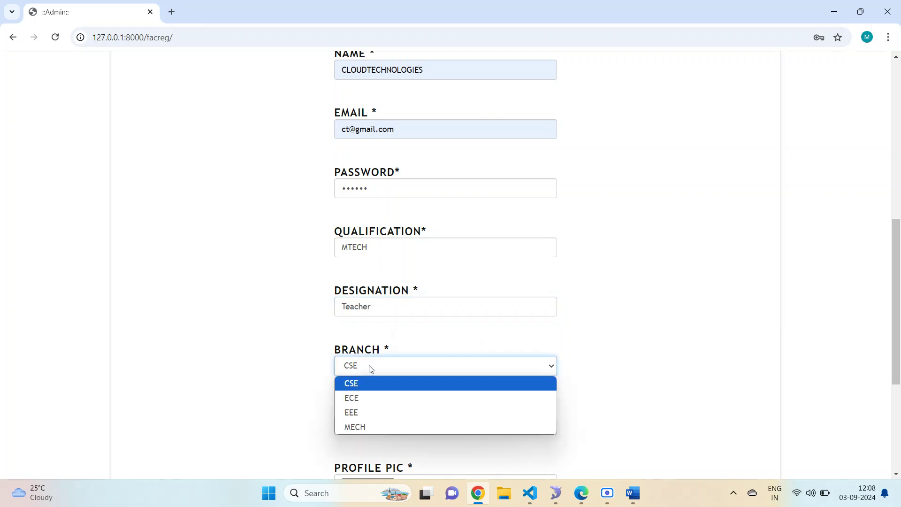
click(368, 381)
scroll(411, 350, down, 3)
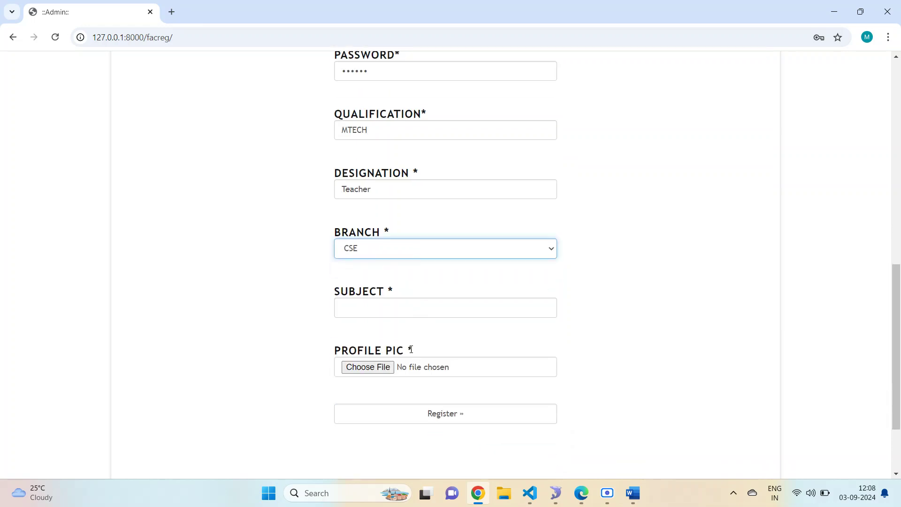
click(404, 308)
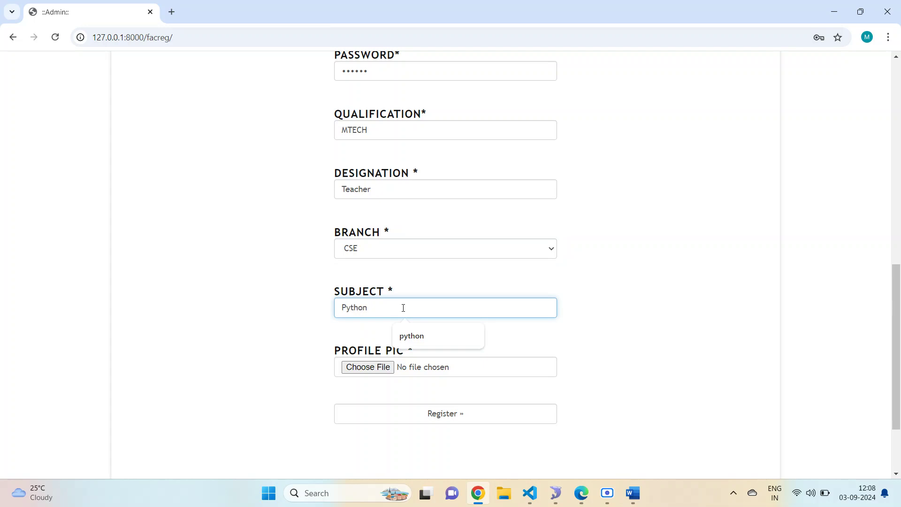
scroll(441, 307, down, 3)
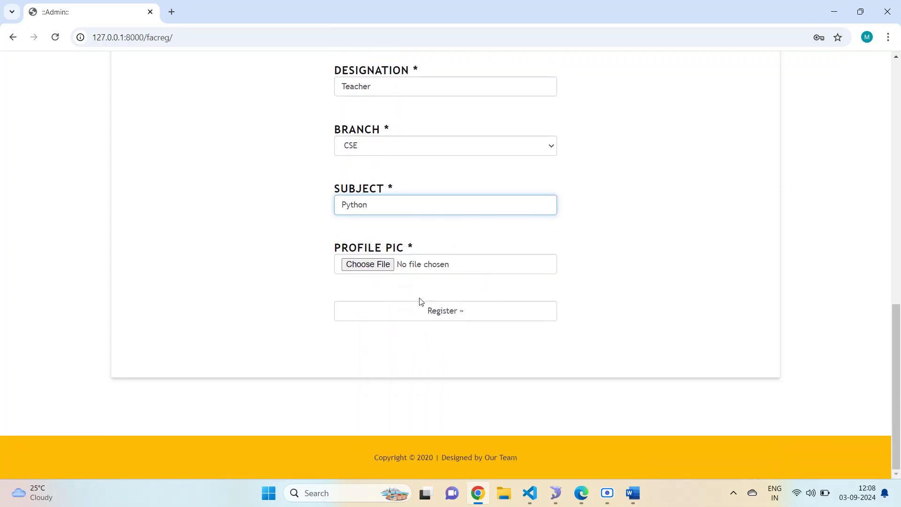
click(387, 268)
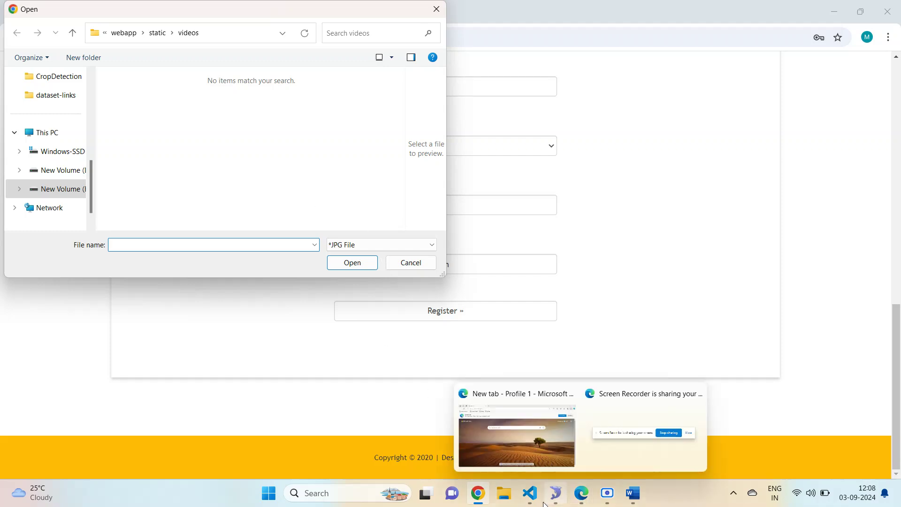
- Append 'choose some dummy image' to the admin note in Word
mouse_move(539, 499)
click(633, 493)
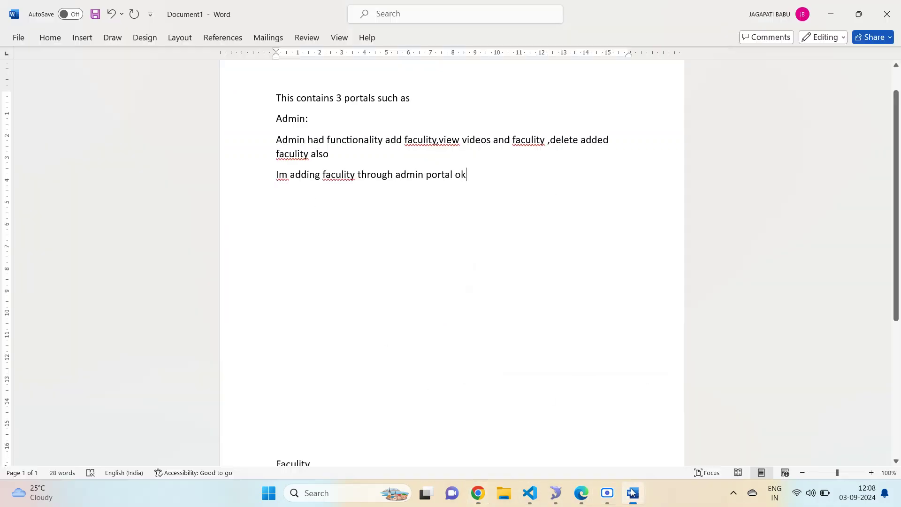
text(ch)
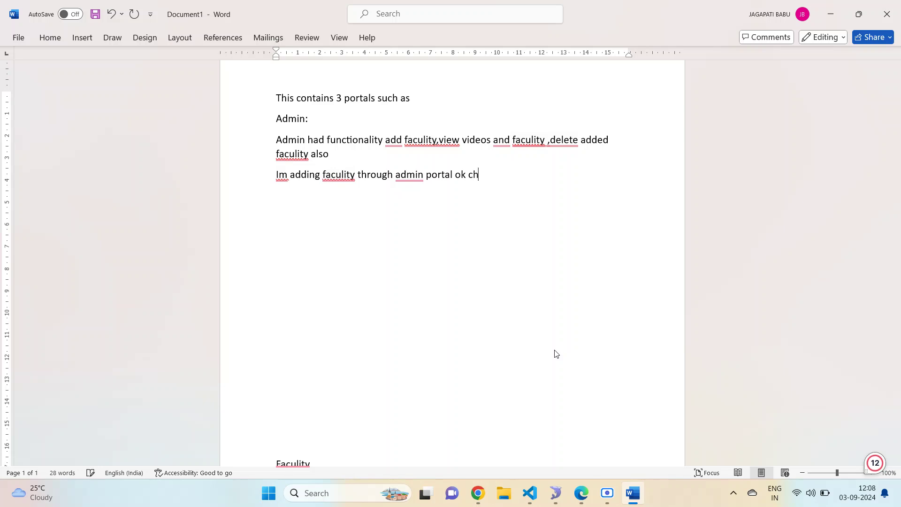
text(oose some dummy im)
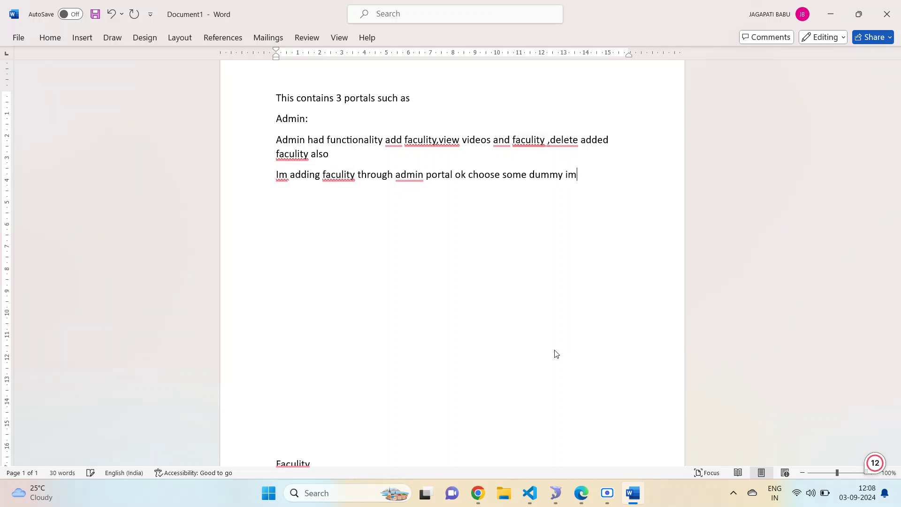
key(BackSpace)
key(BackSpace)
text(image)
click(475, 494)
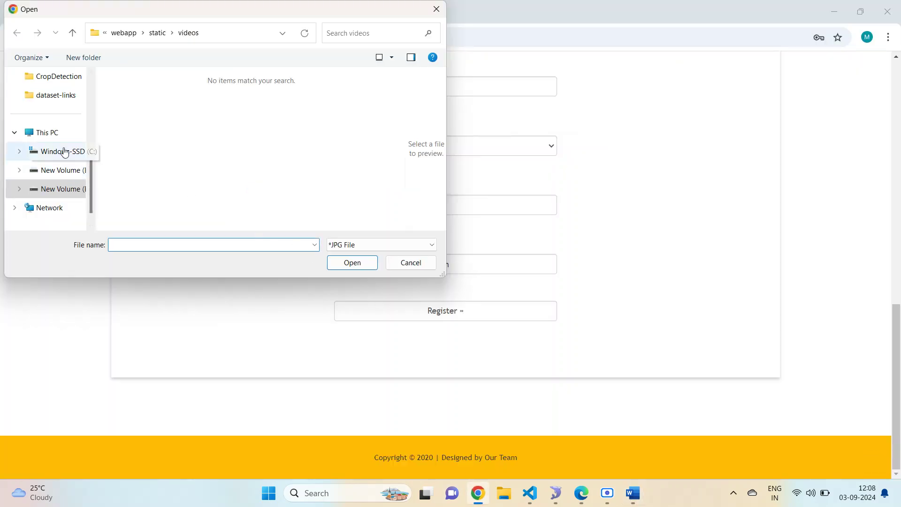
- Attach bg.jpg from Downloads as the profile picture
scroll(65, 151, up, 3)
scroll(55, 136, up, 2)
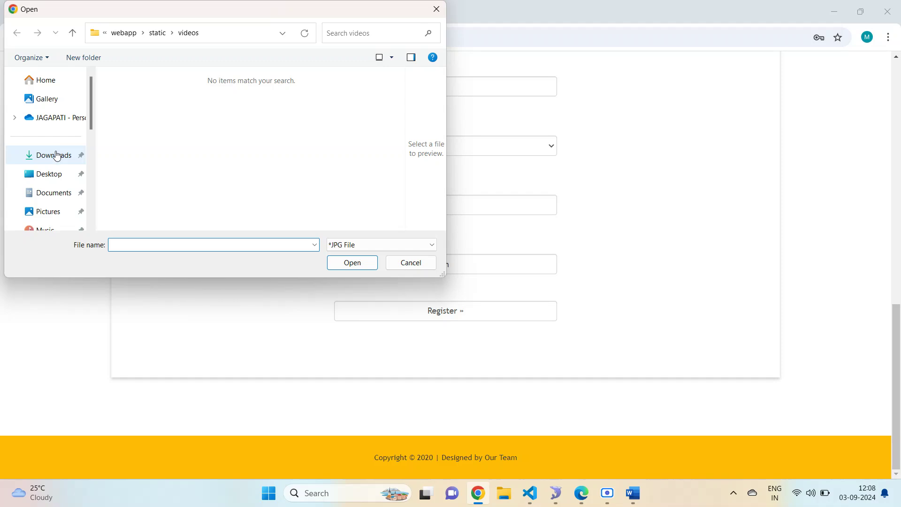
click(53, 154)
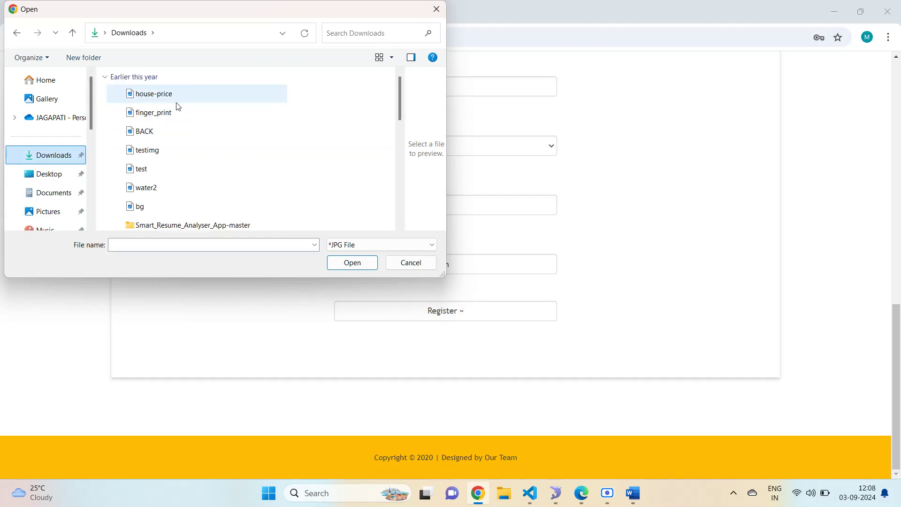
scroll(195, 161, down, 2)
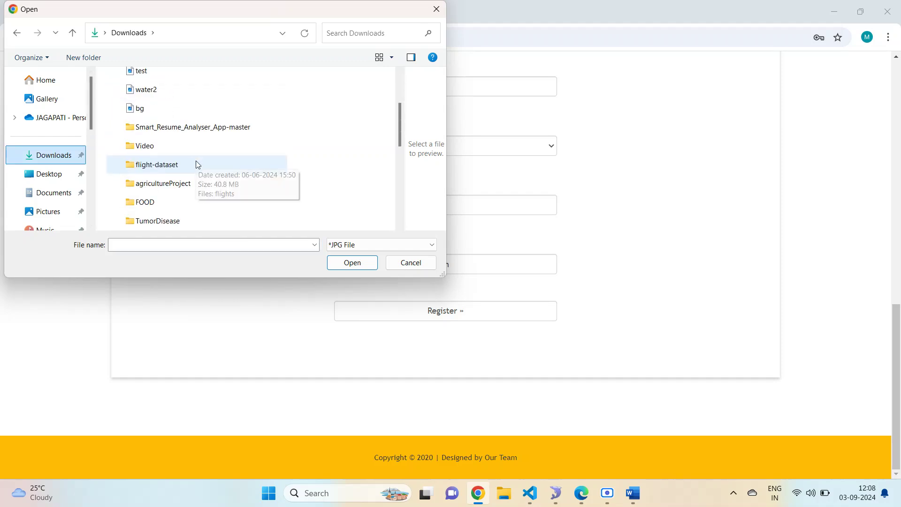
scroll(198, 156, down, 1)
scroll(198, 153, down, 1)
scroll(196, 151, up, 2)
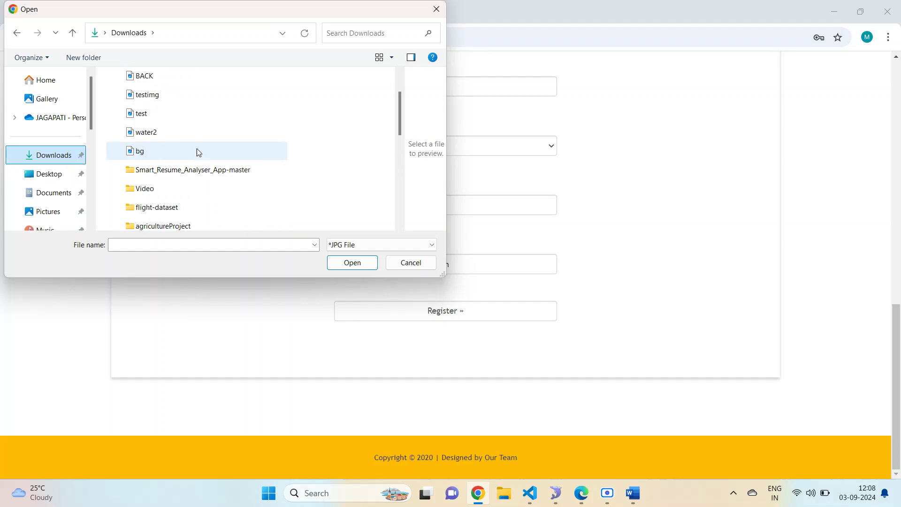
click(180, 151)
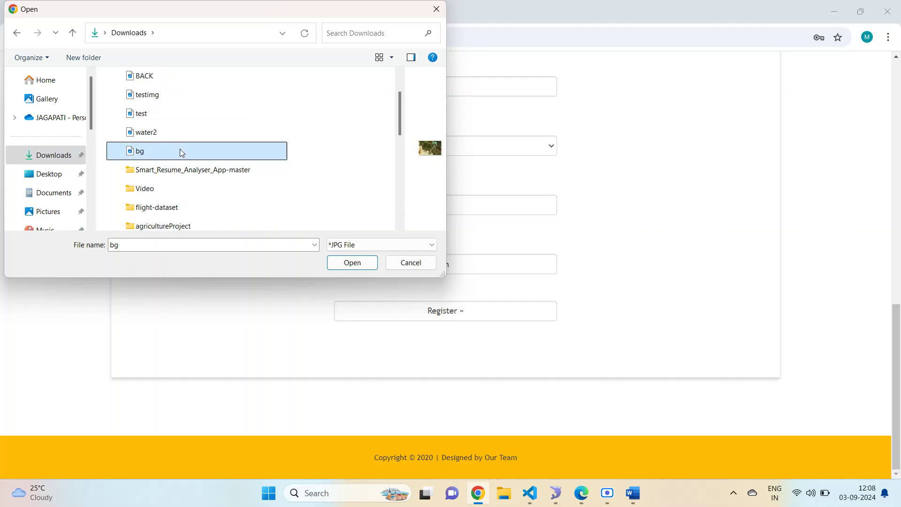
click(347, 262)
- Register the faculty, confirm the 'Register Success.' message, and open View Faculties
click(406, 311)
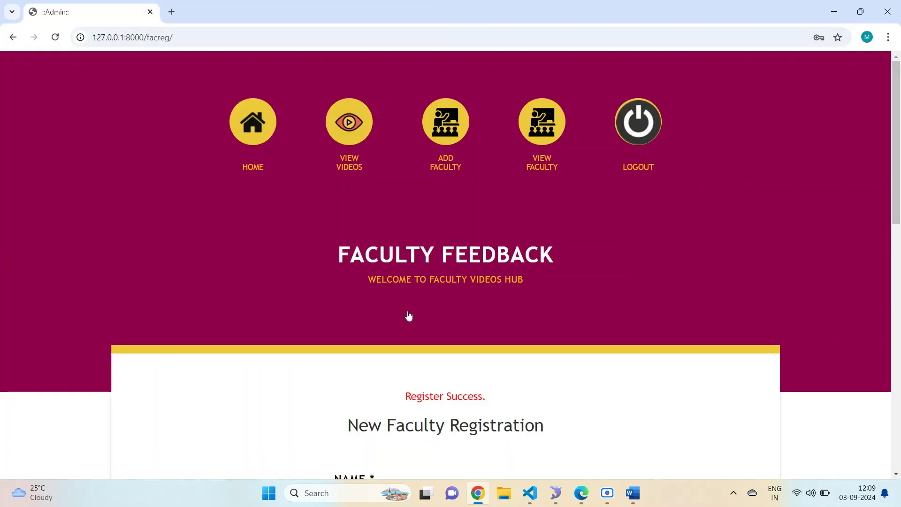
drag(404, 396, 550, 398)
scroll(550, 398, down, 3)
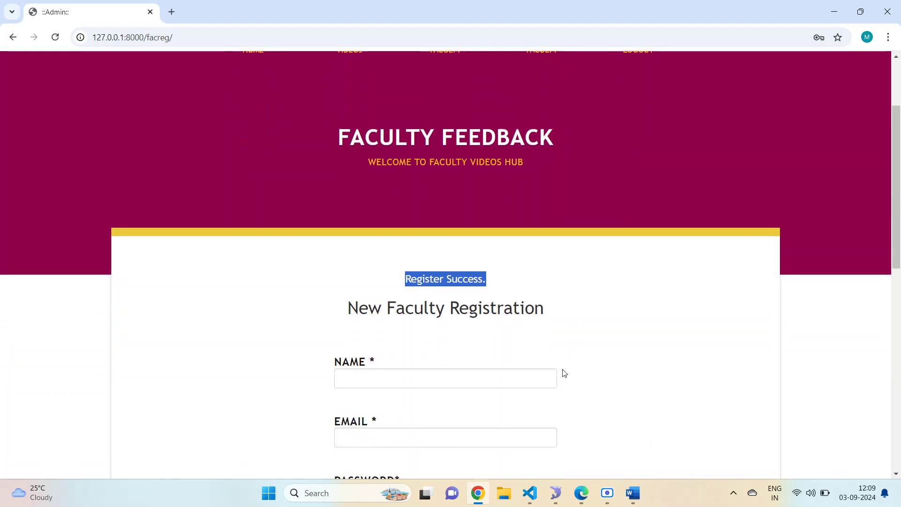
scroll(563, 372, up, 3)
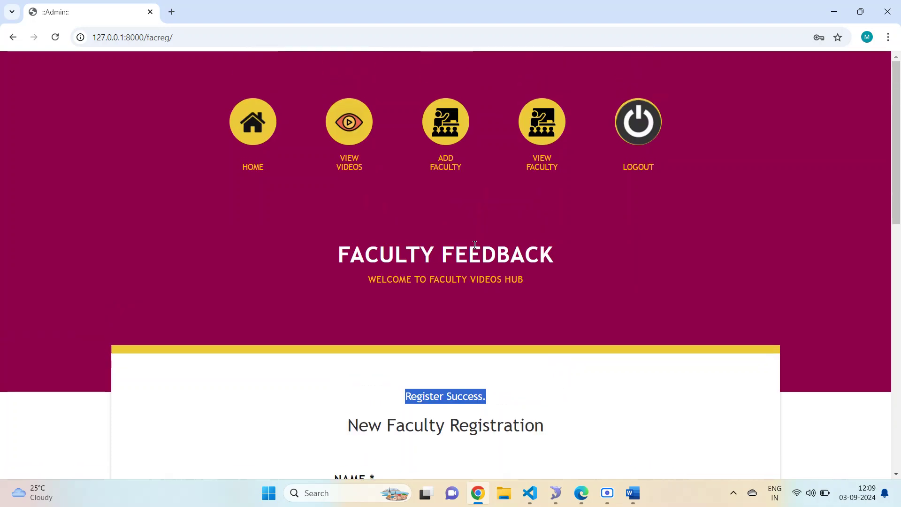
click(543, 122)
scroll(549, 174, down, 3)
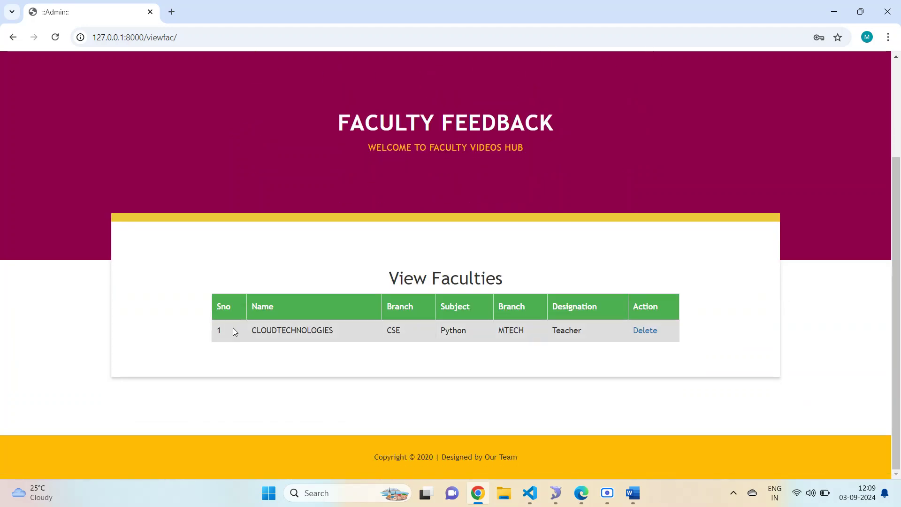
- Confirm the CLOUDTECHNOLOGIES row in the faculty list, then check the admin's View Videos page
drag(216, 327, 701, 327)
click(701, 284)
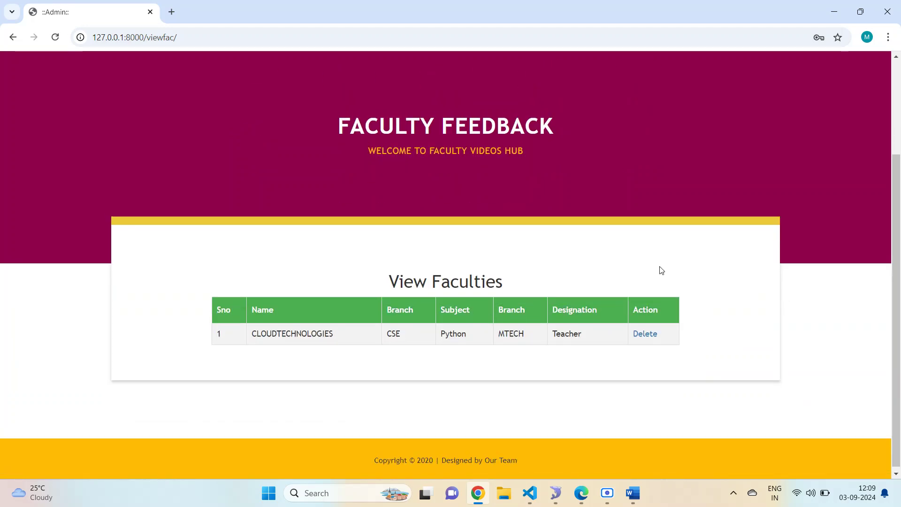
scroll(647, 258, up, 3)
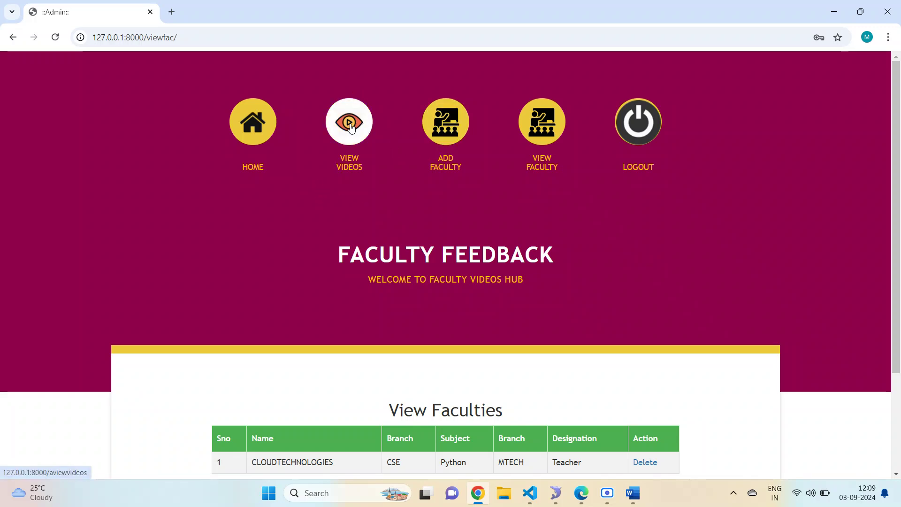
click(365, 127)
scroll(382, 179, down, 1)
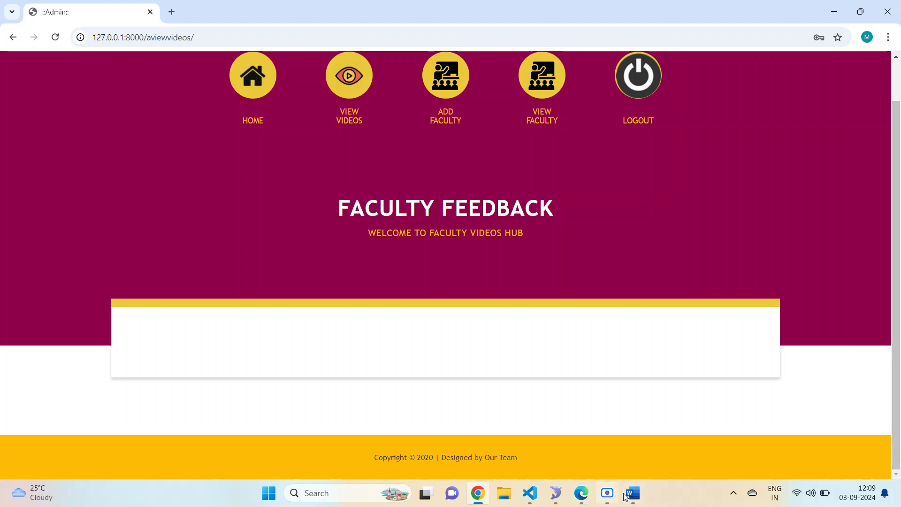
scroll(583, 382, up, 1)
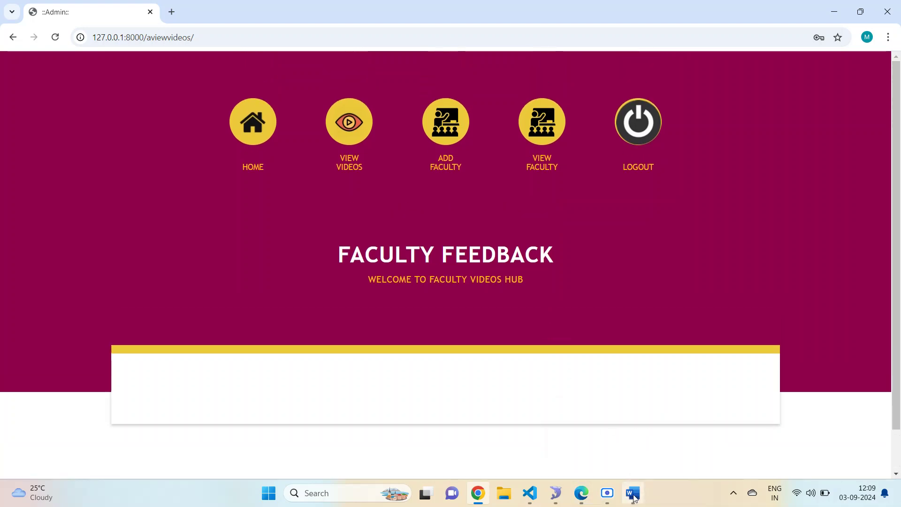
click(632, 492)
- Add the note 'Now login to faculity' on a new line
key(Return)
scroll(481, 221, down, 1)
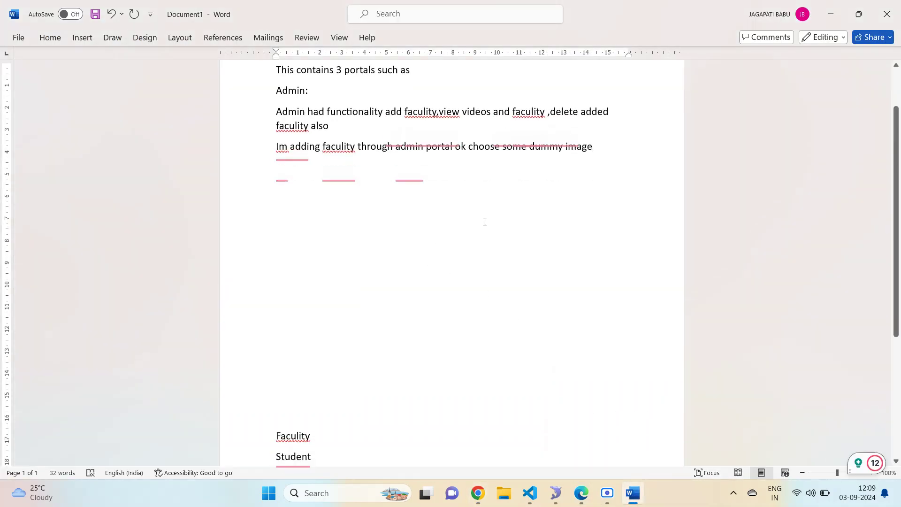
text(Now )
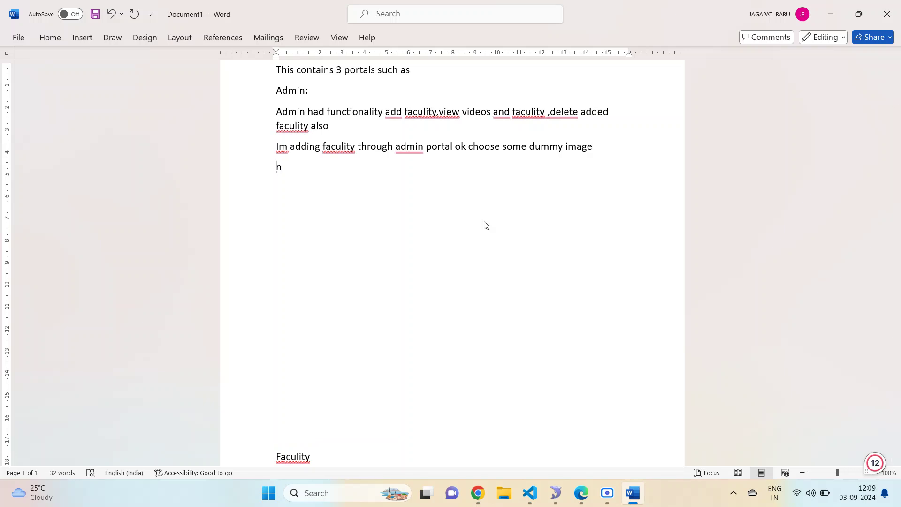
text(login to faculity)
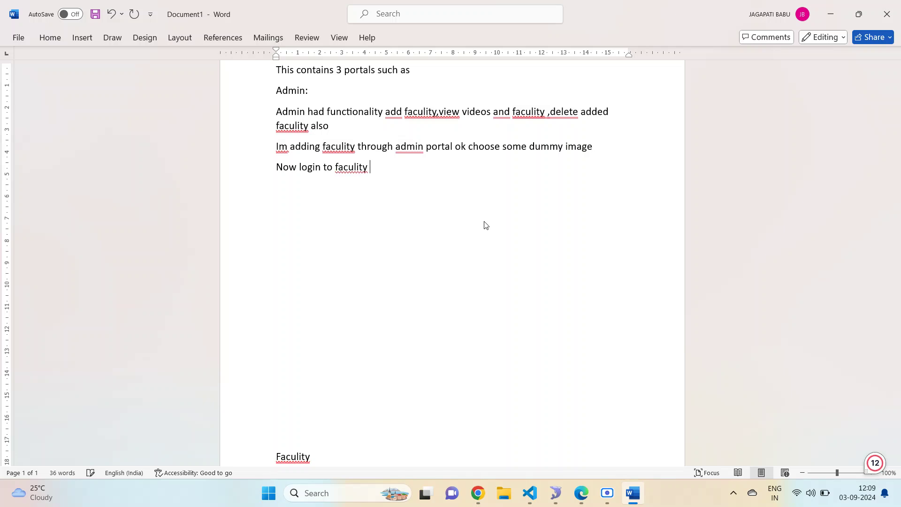
scroll(485, 225, down, 5)
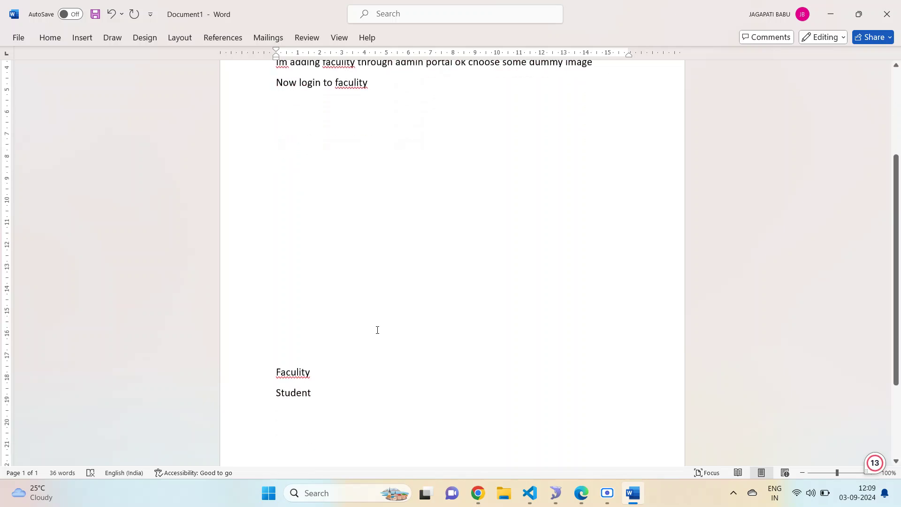
- Delete the empty table rows and blank lines, making the heading 'Faculty:' with space below
click(261, 145)
key(BackSpace)
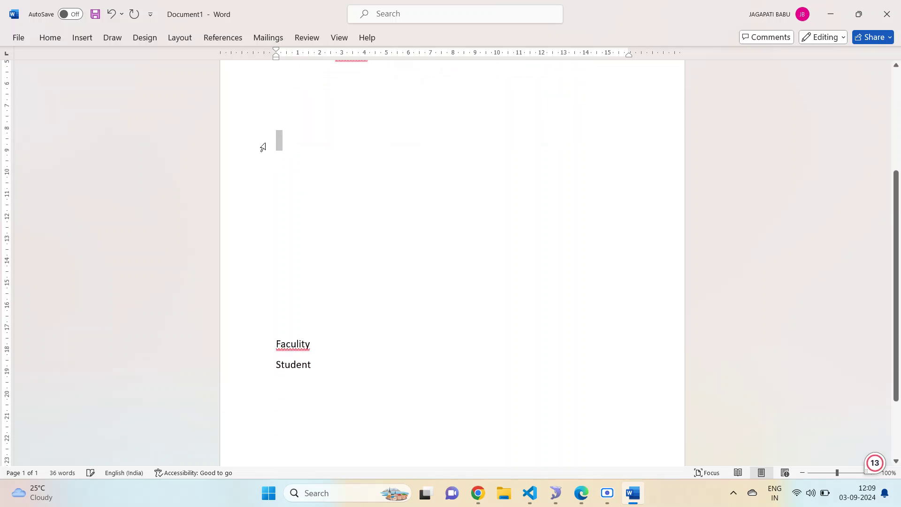
key(BackSpace)
key(BackSpace)
key(BackSpace)
key(BackSpace)
key(BackSpace)
key(BackSpace)
key(BackSpace)
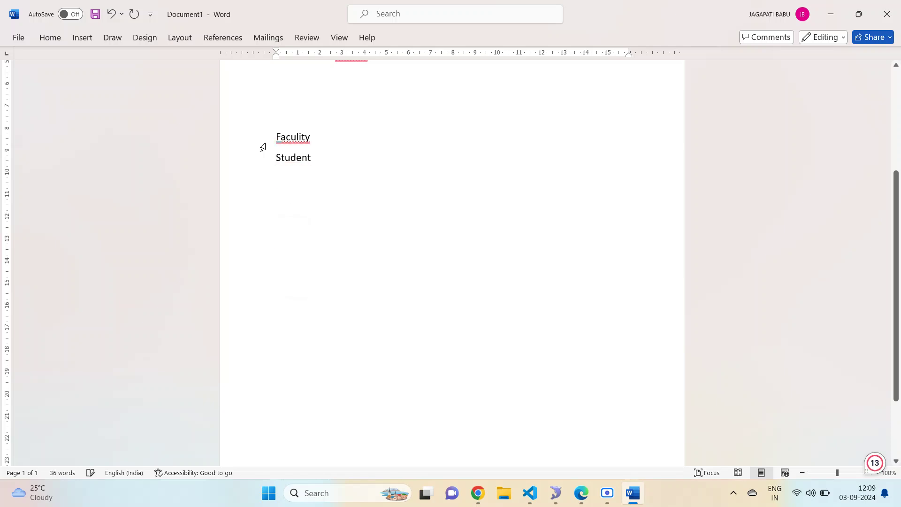
key(Return)
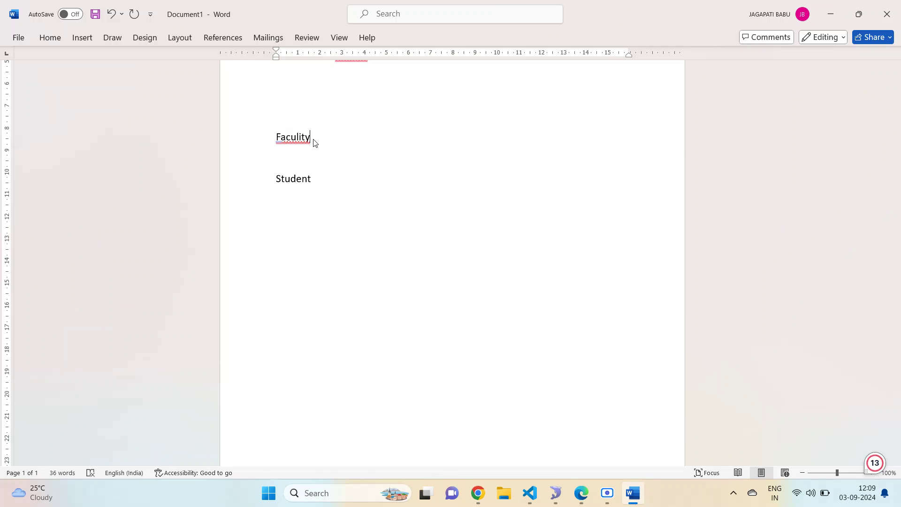
text(:)
key(Return)
key(Return)
key(Return)
key(Return)
key(Return)
key(Return)
key(Return)
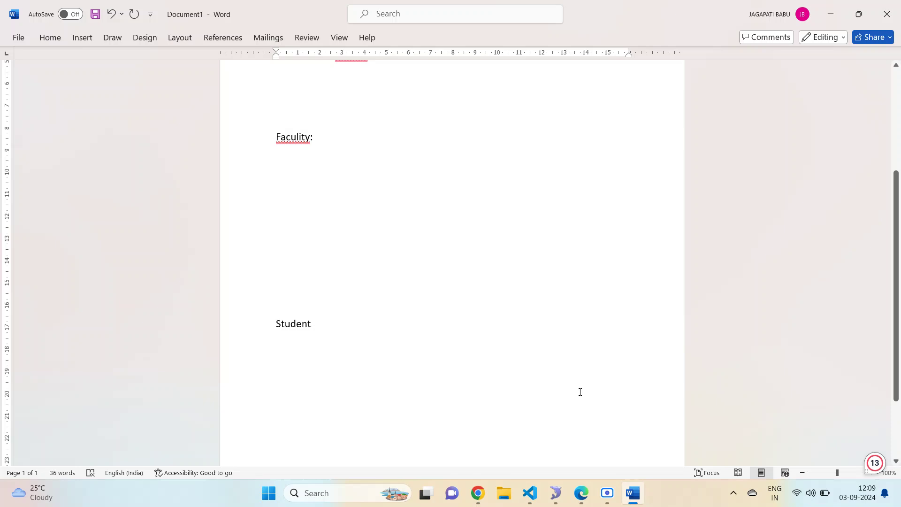
click(478, 493)
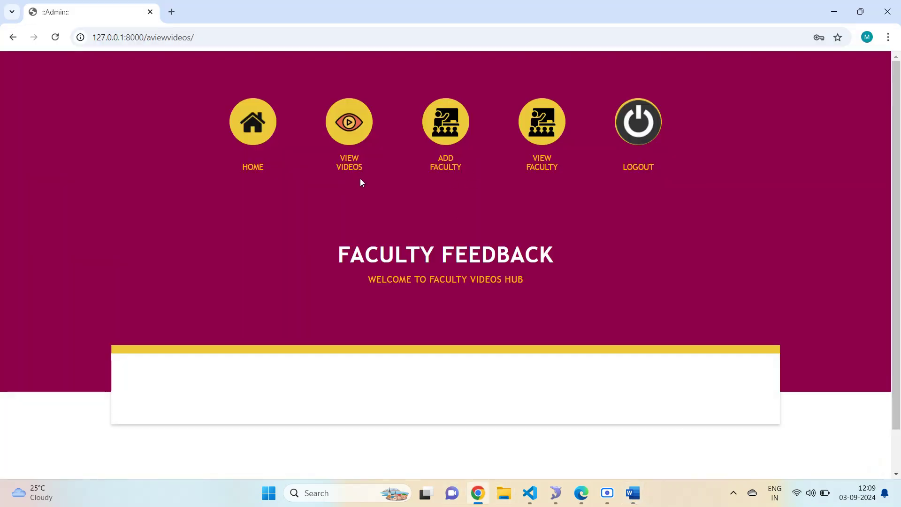
click(629, 493)
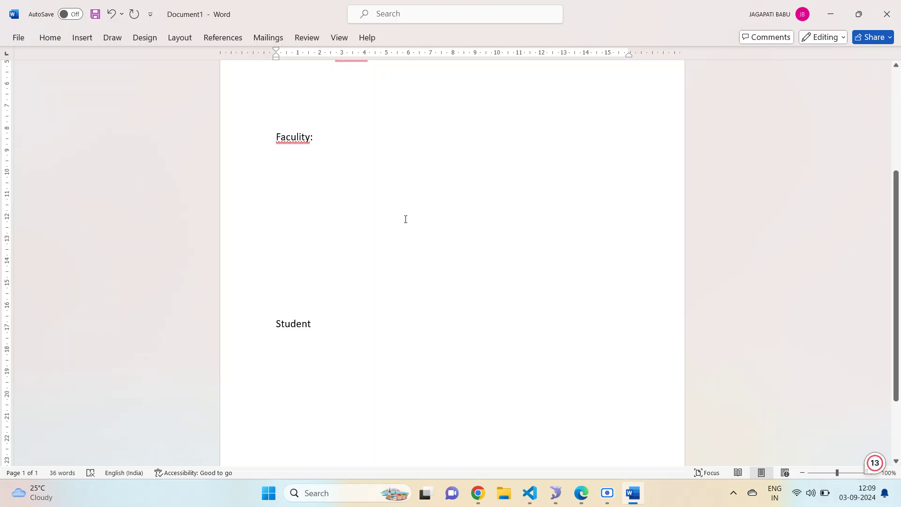
- Write 'For your understanding purpose im opening faculty on new tab' under Faculty: and select the admin URL
key(BackSpace)
key(BackSpace)
text(f)
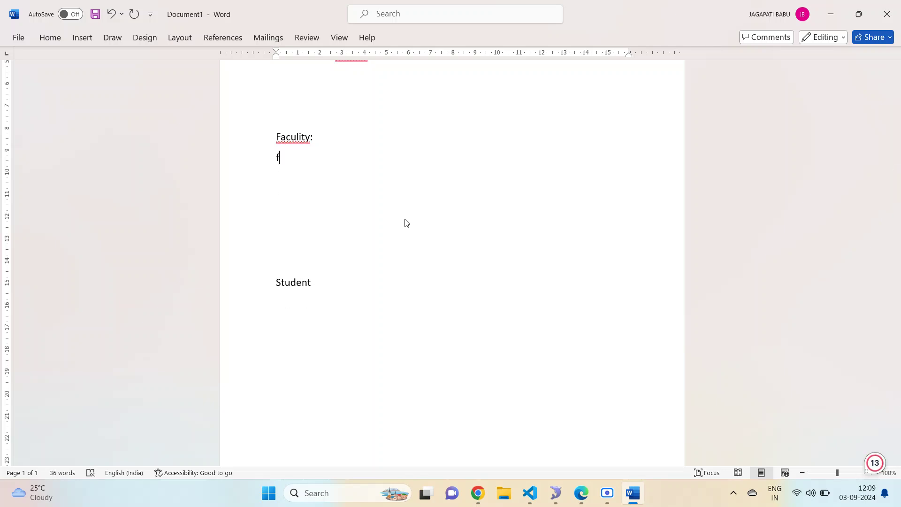
text(or your understand)
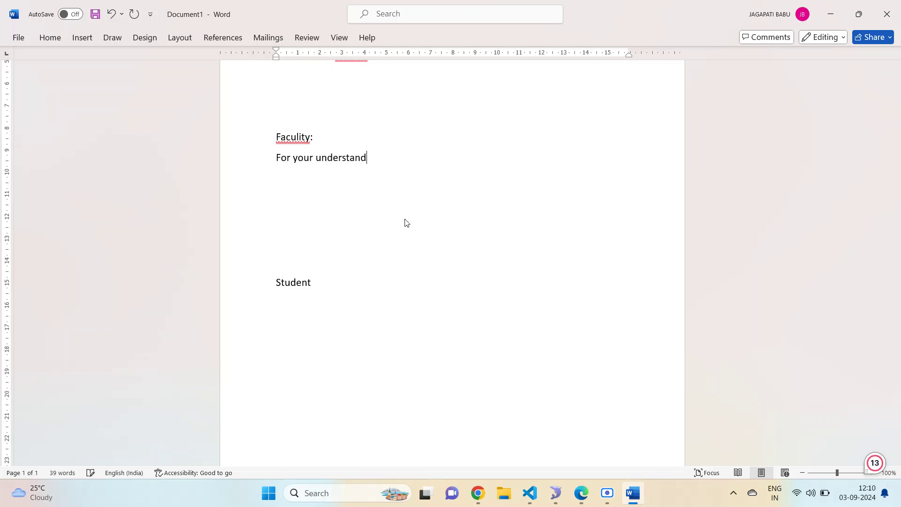
text(ing pup)
key(BackSpace)
text(rpose im)
text(opening)
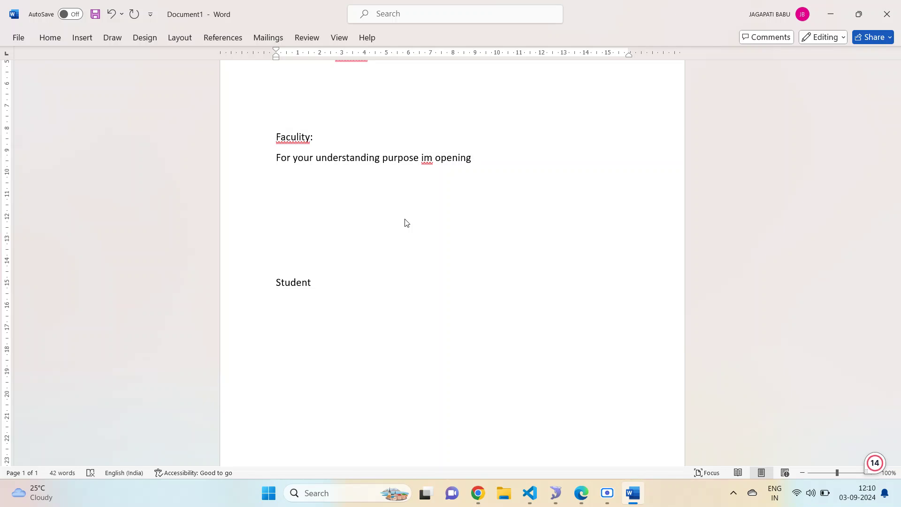
text( faculty on new )
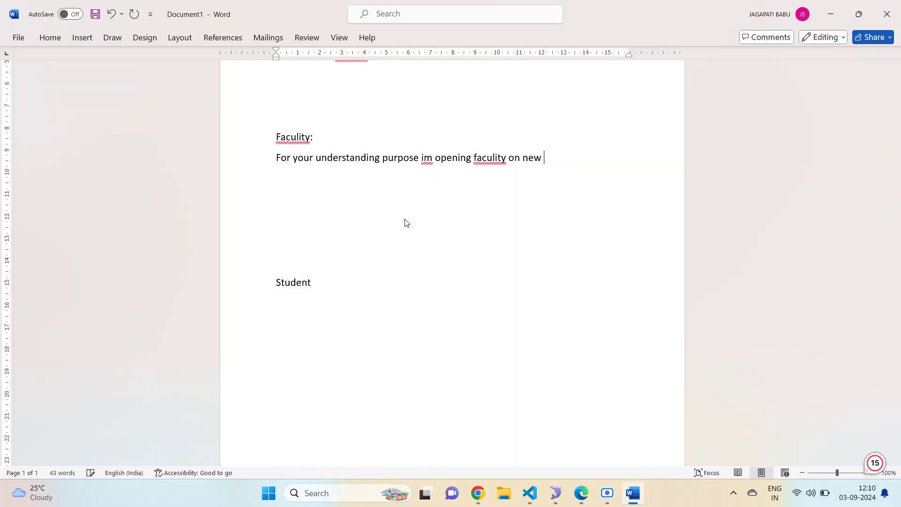
text(tab)
click(486, 502)
click(239, 37)
key(ctrl+c)
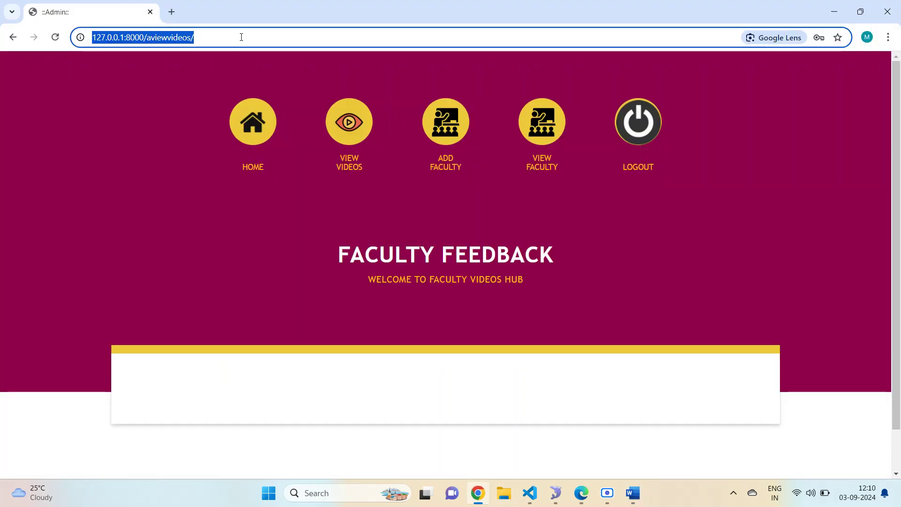
- In a new tab, load 127.0.0.1:8000 and open the Faculty Login Page
click(172, 11)
key(ctrl+v)
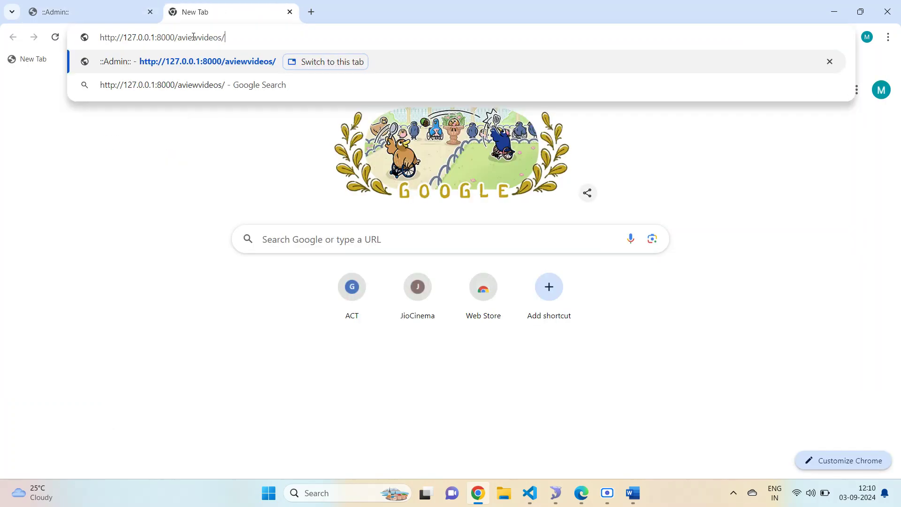
key(BackSpace)
key(BackSpace)
key(BackSpace)
key(BackSpace)
key(BackSpace)
key(BackSpace)
key(BackSpace)
key(BackSpace)
key(BackSpace)
key(BackSpace)
key(BackSpace)
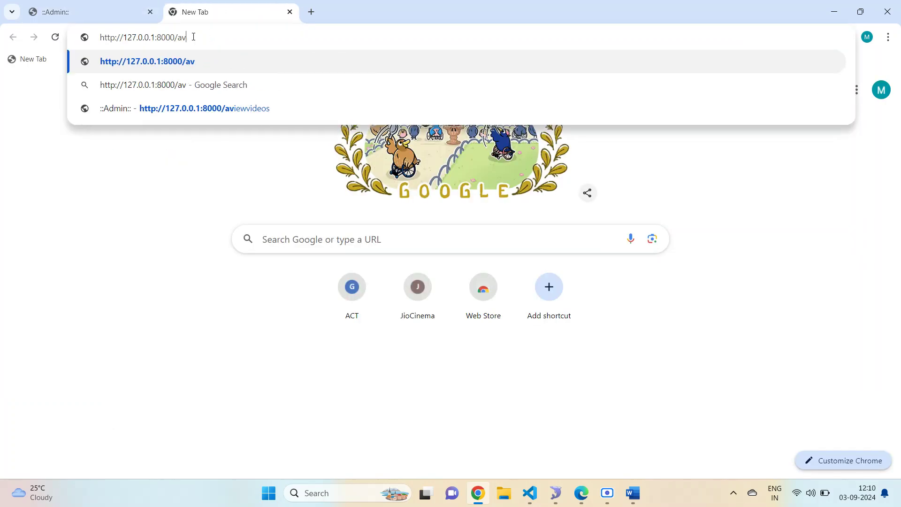
key(Return)
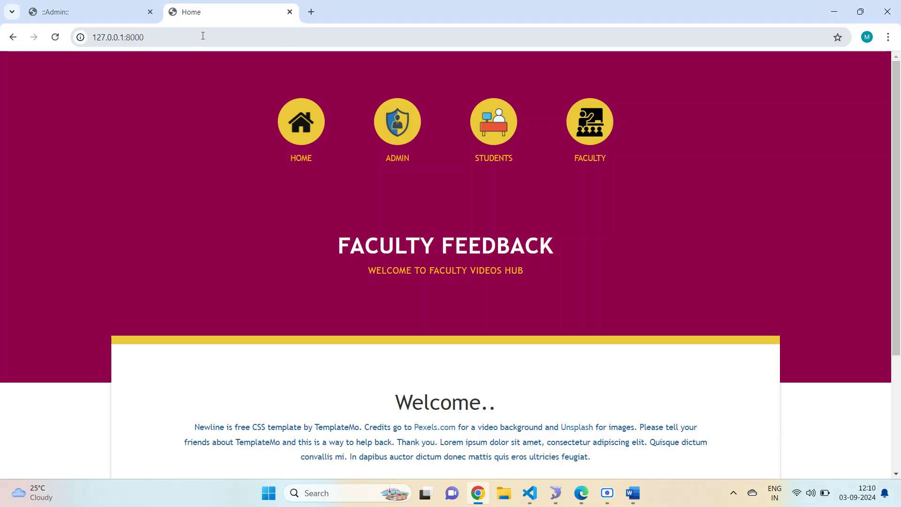
click(602, 129)
scroll(602, 129, down, 4)
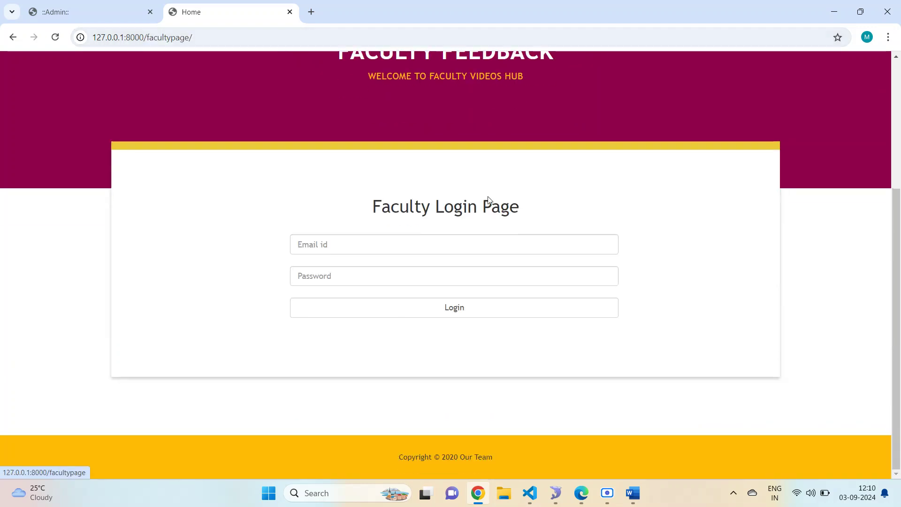
- Log in with the saved faculty e-mail and a password, getting 'Login Fail'
click(370, 253)
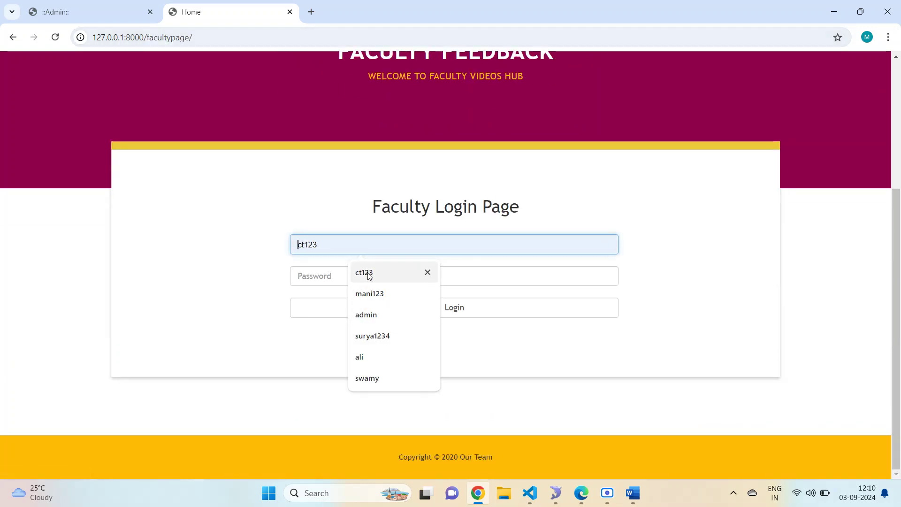
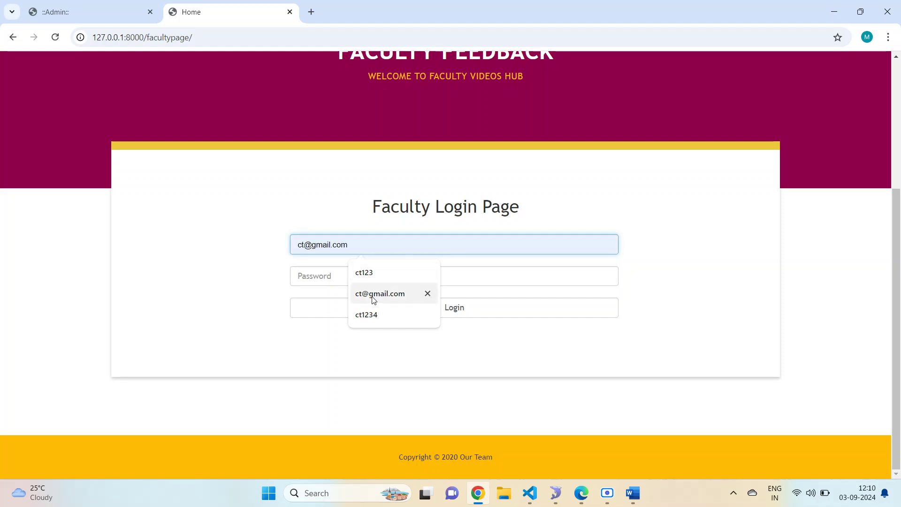
click(371, 293)
click(336, 277)
text(ct)
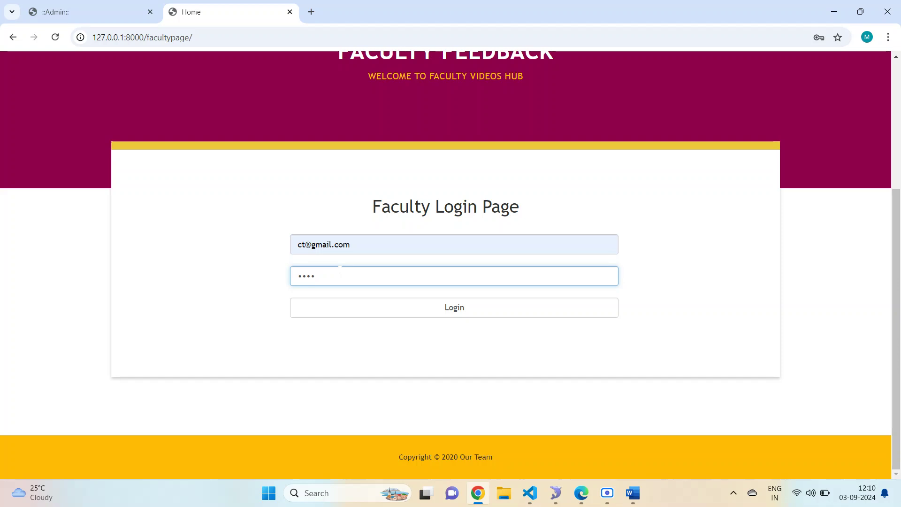
click(366, 310)
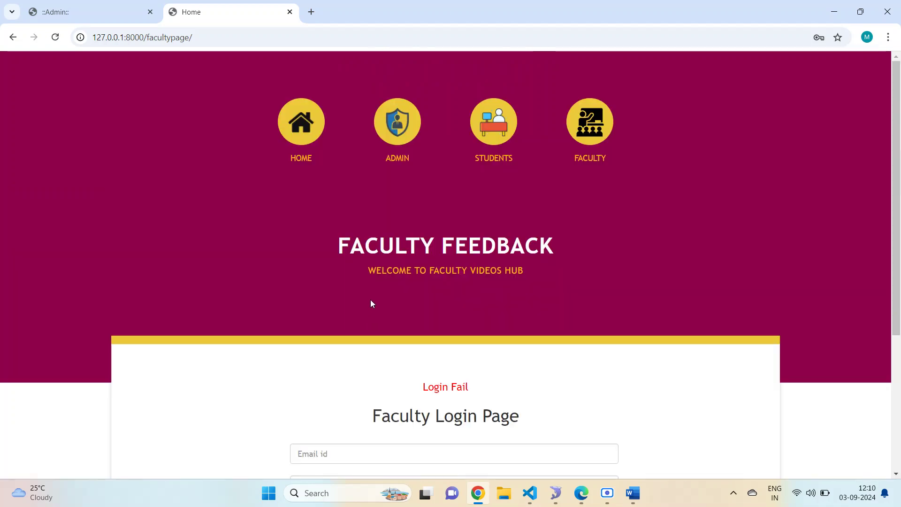
scroll(430, 294, down, 2)
triple_click(425, 266)
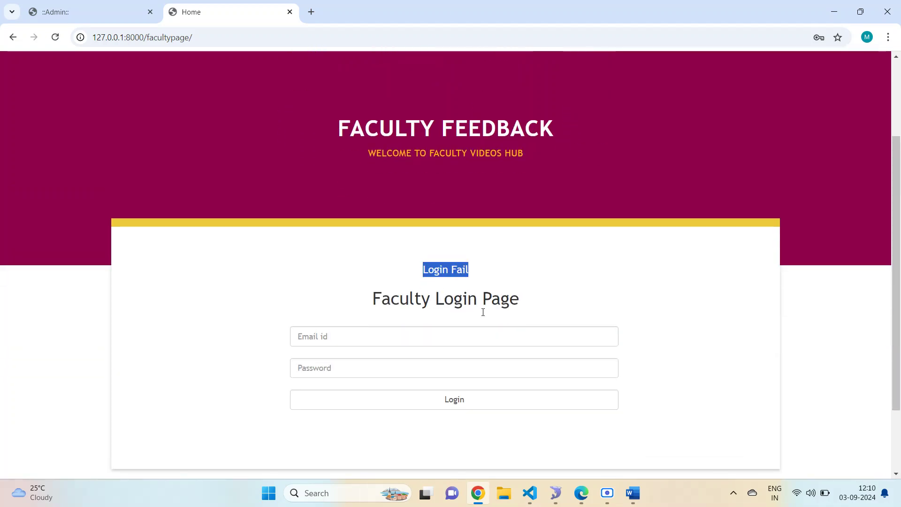
- Refill the login e-mail with the saved faculty address
click(455, 329)
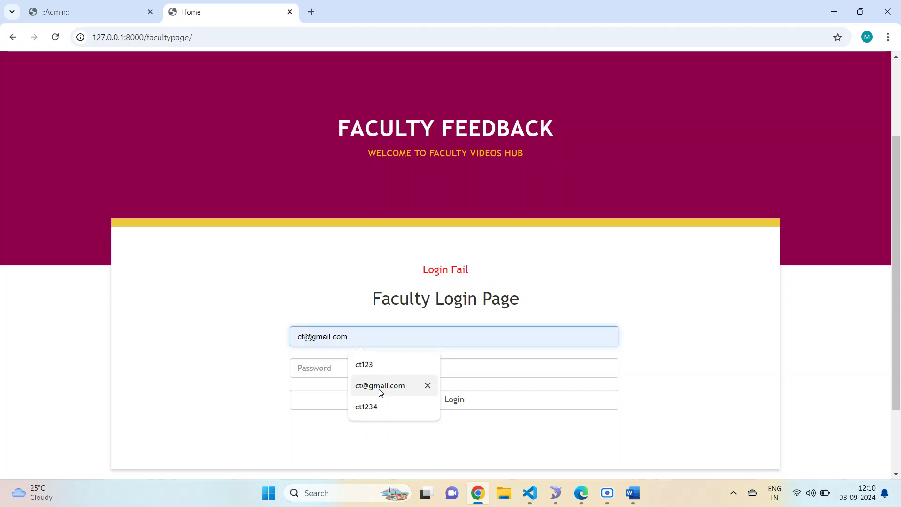
click(382, 385)
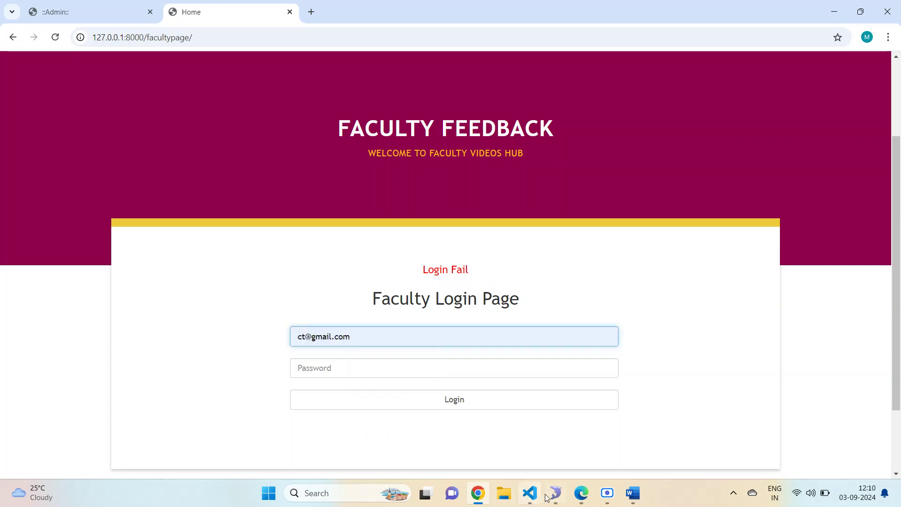
click(552, 495)
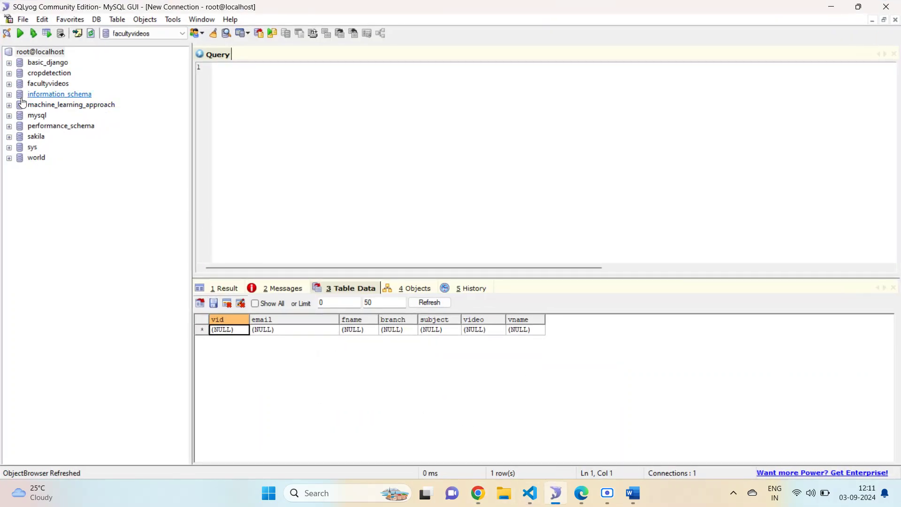
- Load facultyvideos' webapp_faculty Table Data in SQLyog and inspect the stored pwd value
click(9, 84)
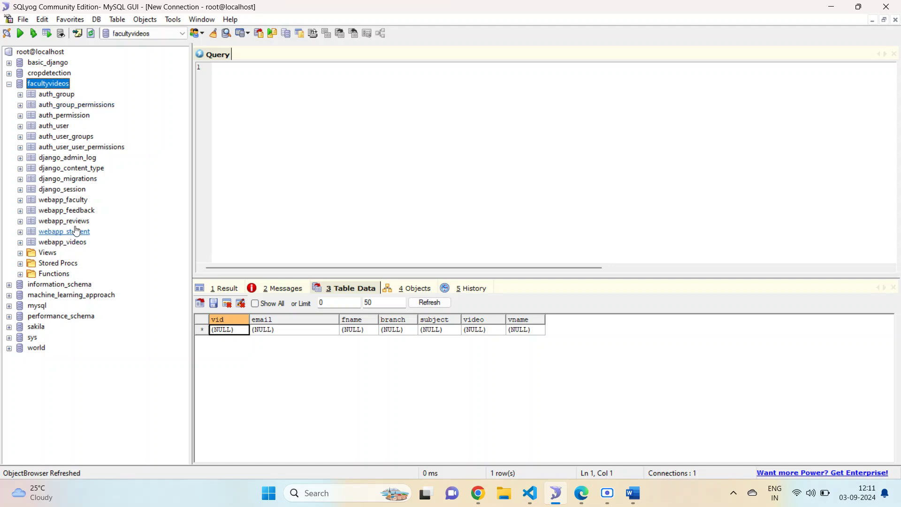
right_click(74, 201)
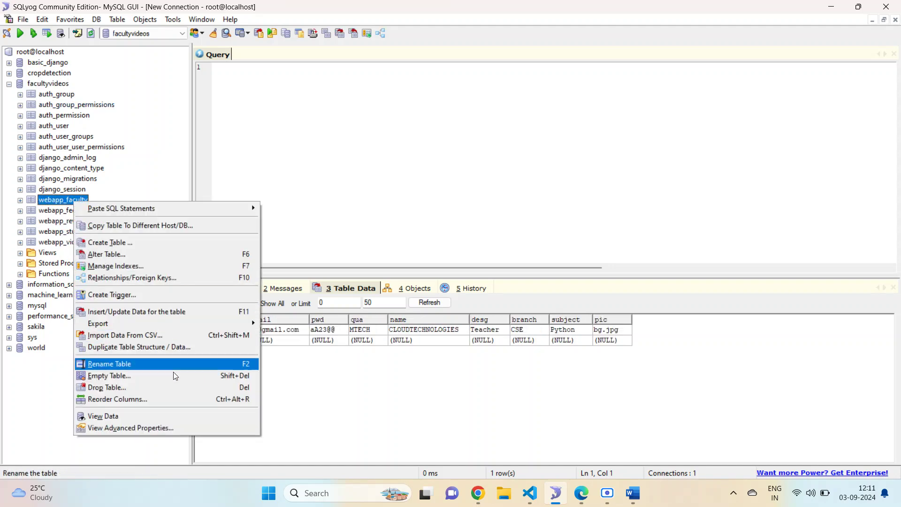
click(421, 405)
double_click(329, 330)
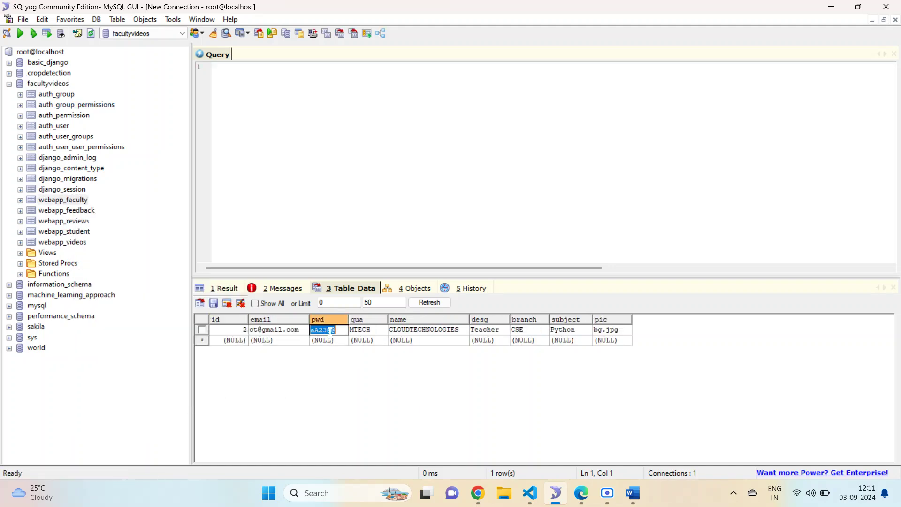
click(478, 493)
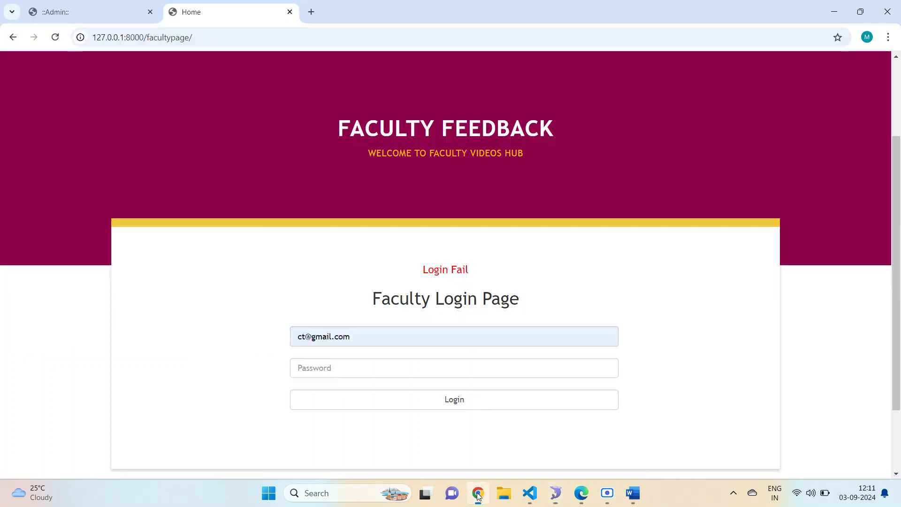
- Log into the faculty portal with the pasted correct password, reaching 'Welcome CLOUDTECHNOLOGIES'
click(368, 336)
click(350, 368)
key(ctrl+v)
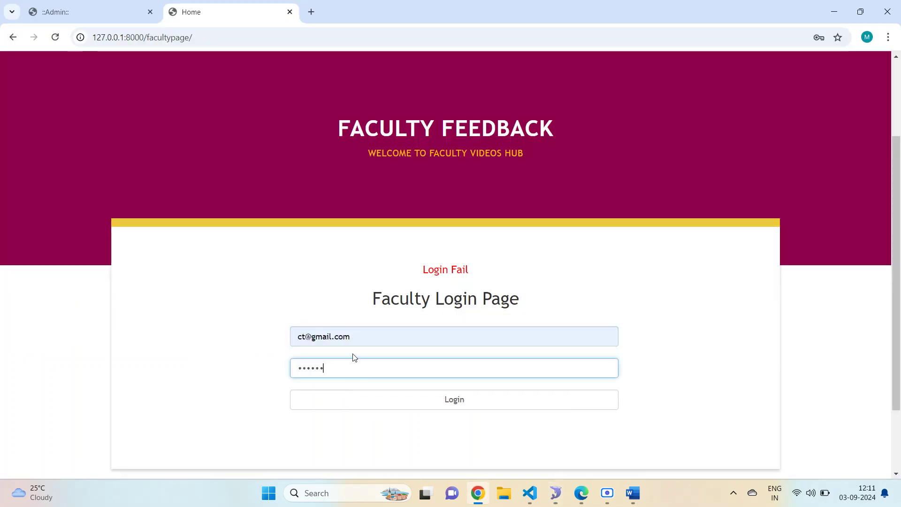
click(413, 399)
scroll(413, 403, down, 3)
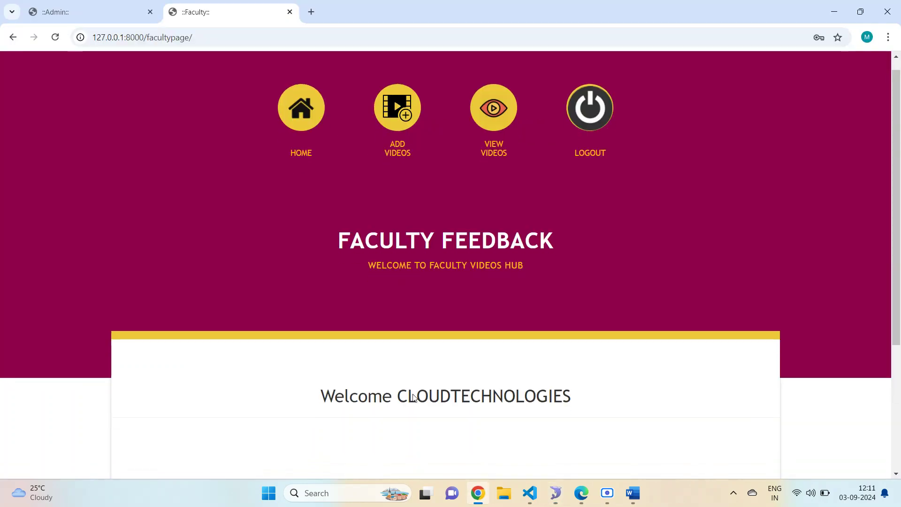
triple_click(551, 308)
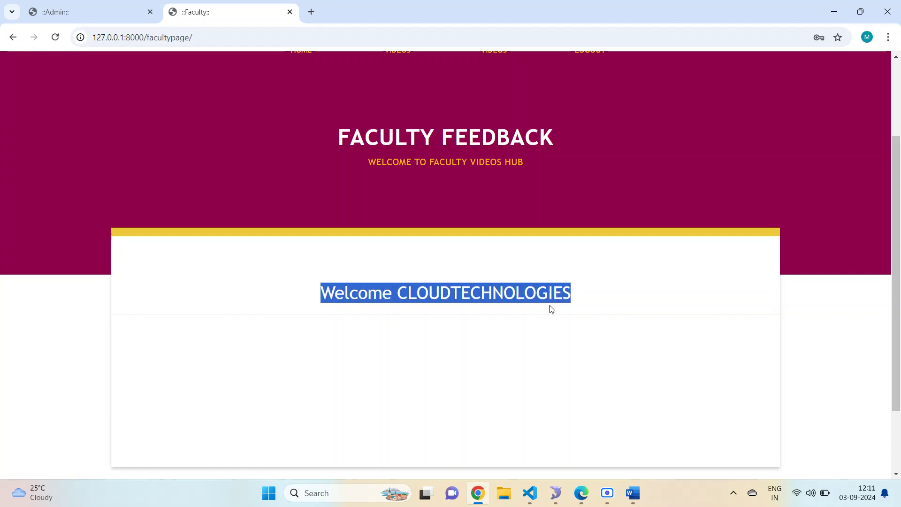
click(609, 363)
scroll(599, 360, up, 3)
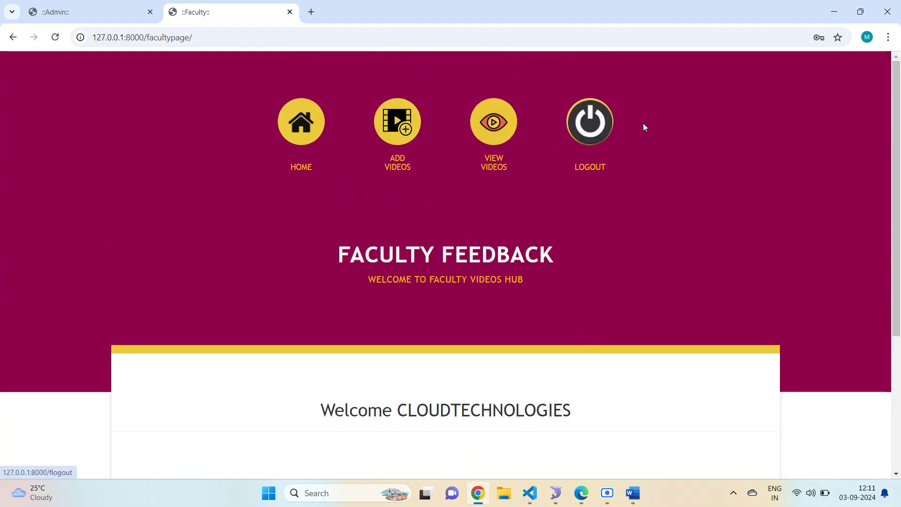
- In Word, note that the faculty portal adds and views videos and views reviews from students
click(634, 493)
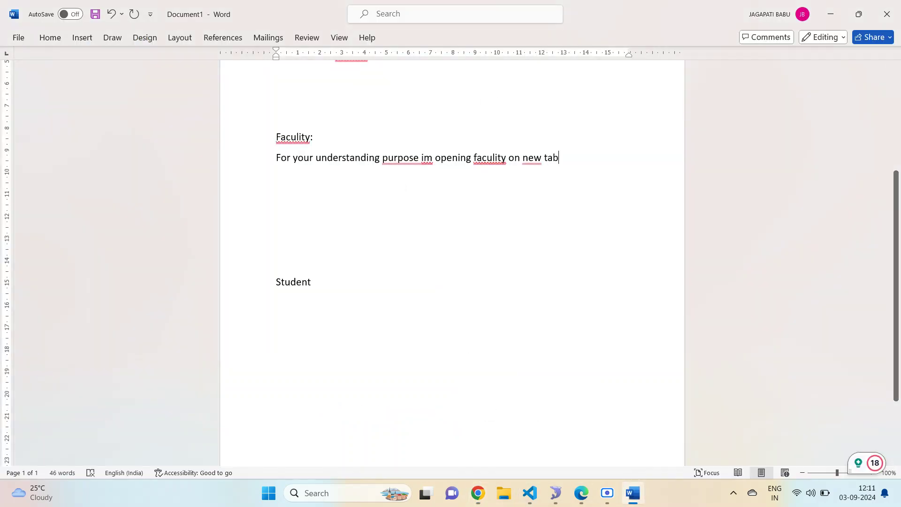
key(Return)
text(On )
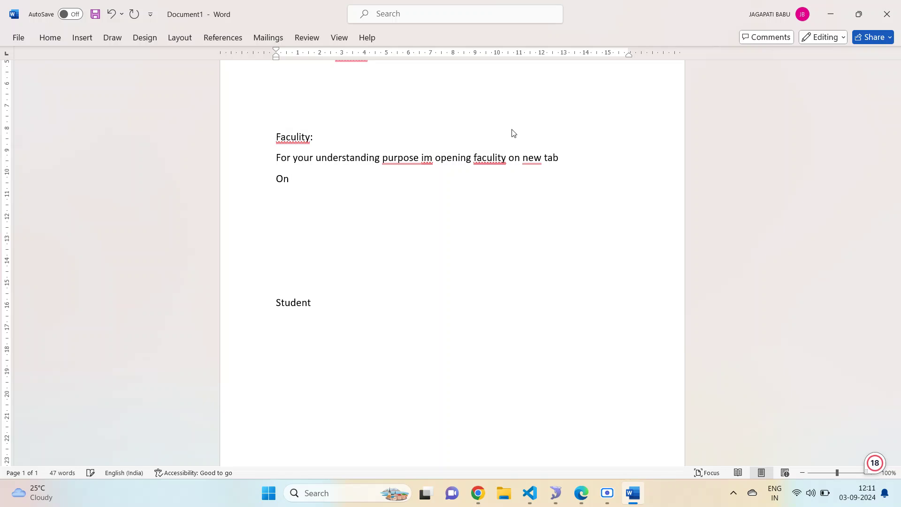
text(fac)
text(ulity )
text(porta)
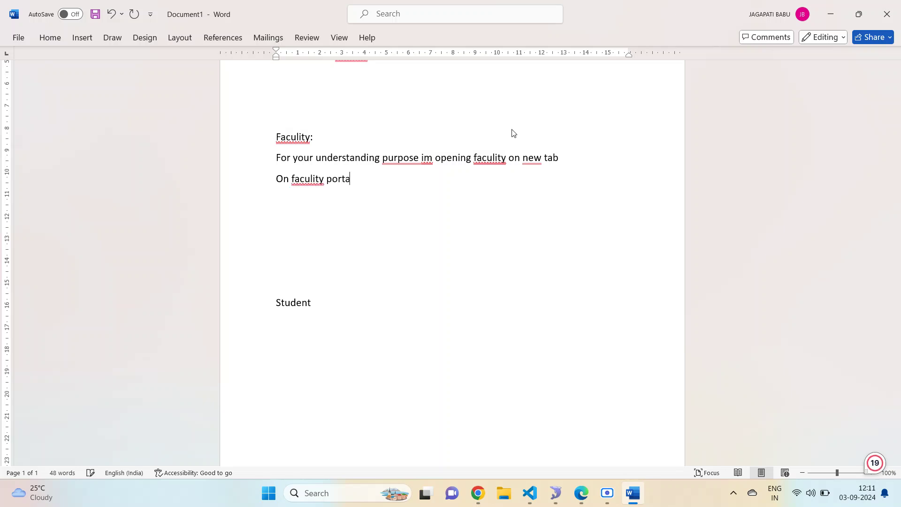
text(l have )
text(d t)
text(he functionlai)
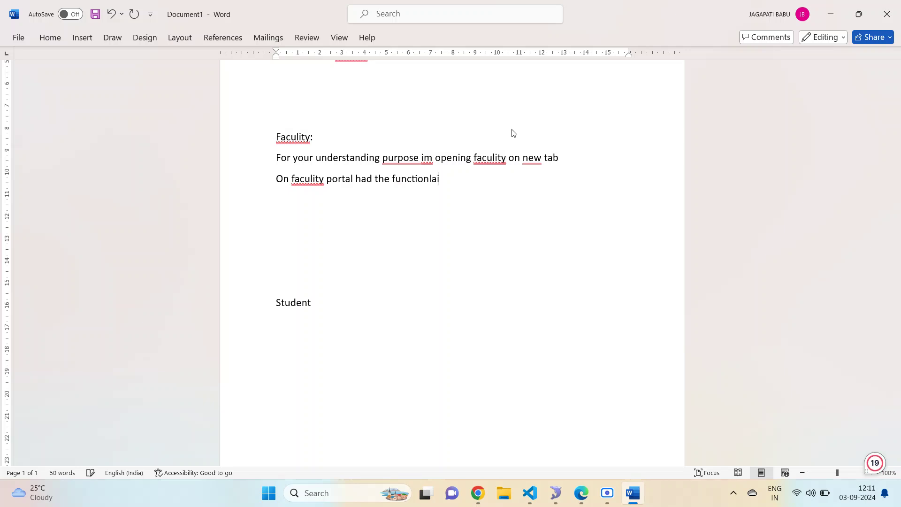
text(ty of adding a)
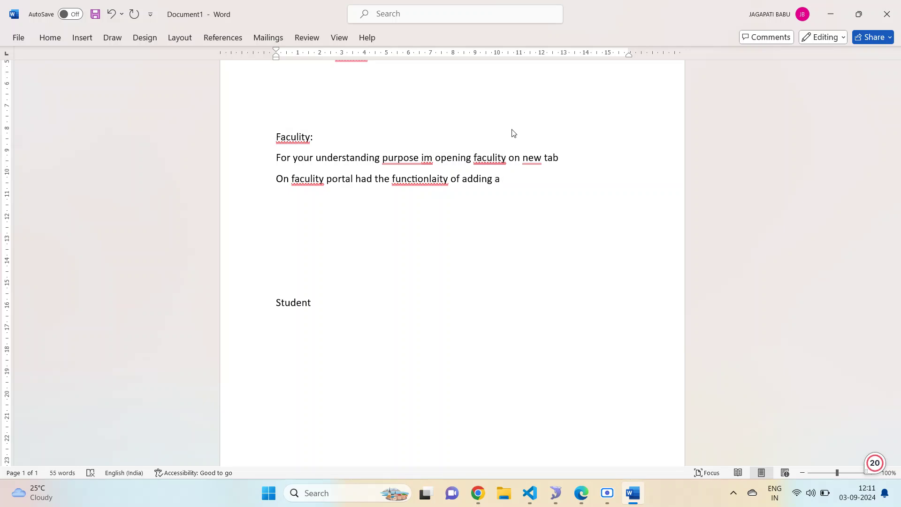
key(BackSpace)
text(vuideos and view )
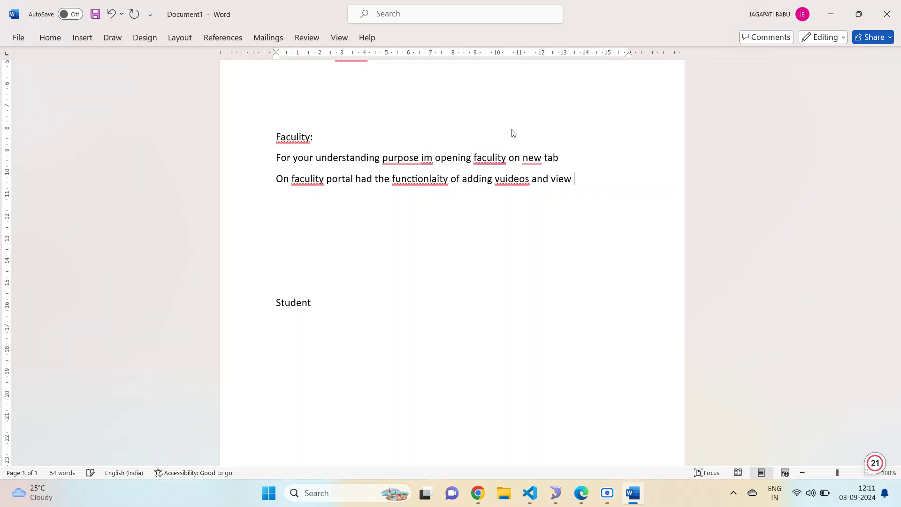
text(them)
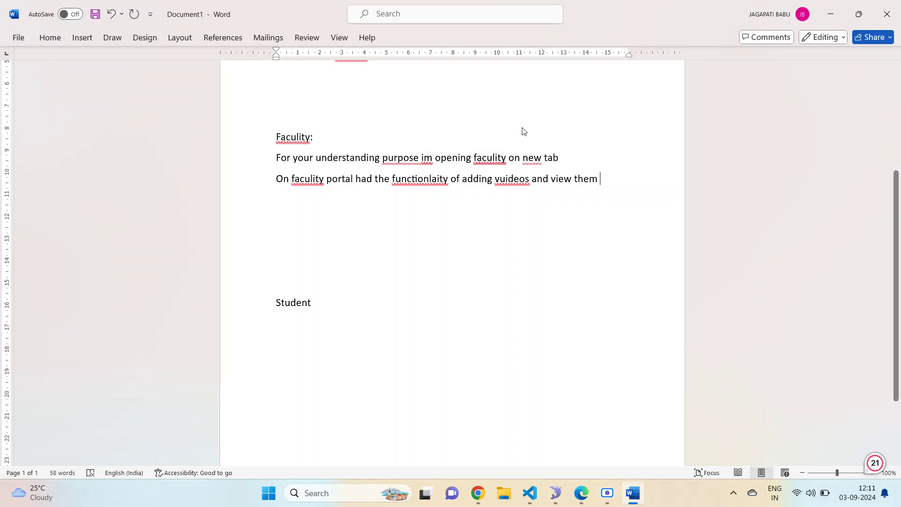
text( an)
key(BackSpace)
key(BackSpace)
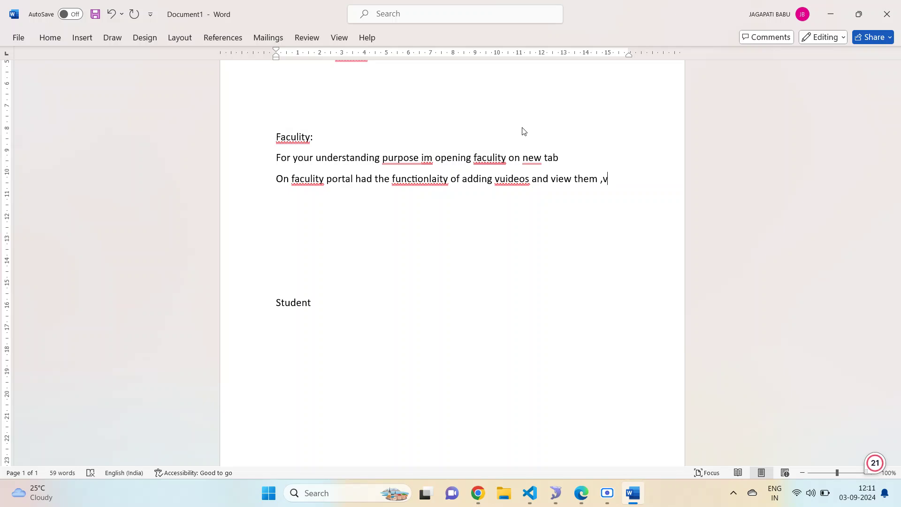
text(,view review )
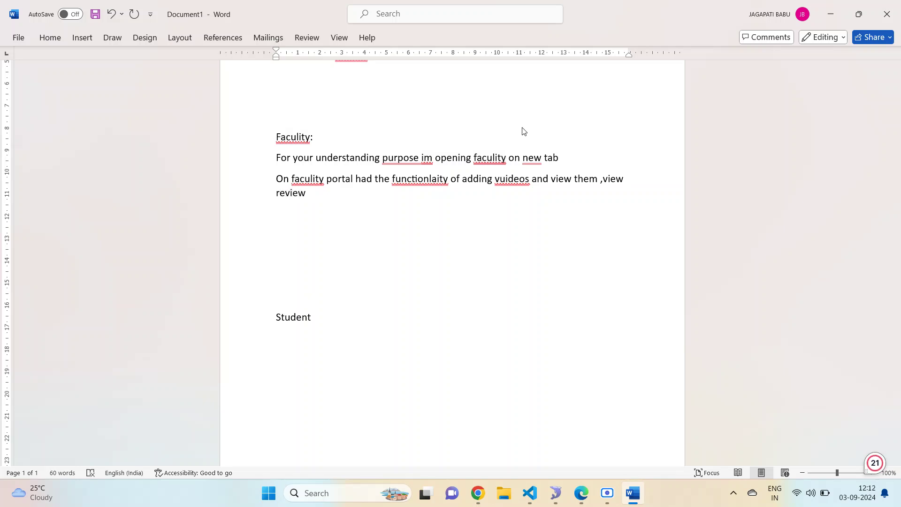
text(for)
key(BackSpace)
key(BackSpace)
key(BackSpace)
text(om students)
click(477, 493)
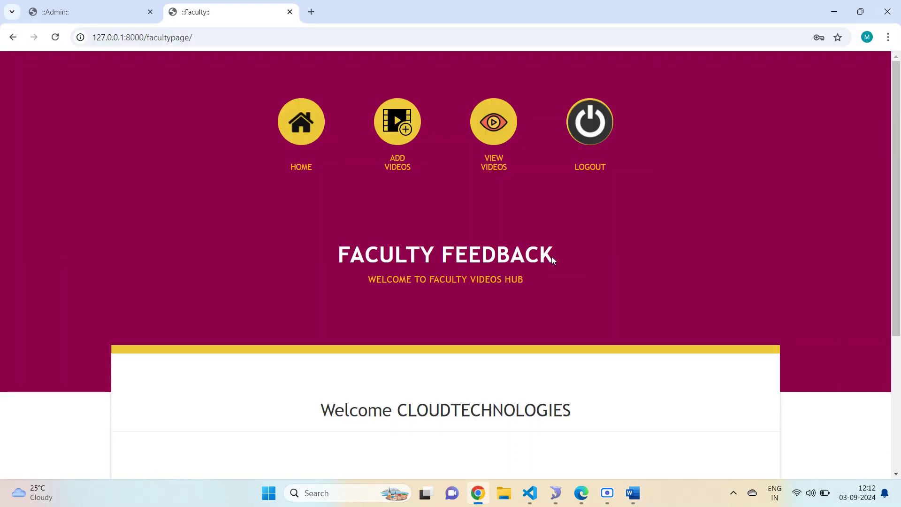
- Open the ADD VIDEOS upload form and start entering 'health tips' as the Video Name
click(397, 122)
scroll(330, 299, down, 3)
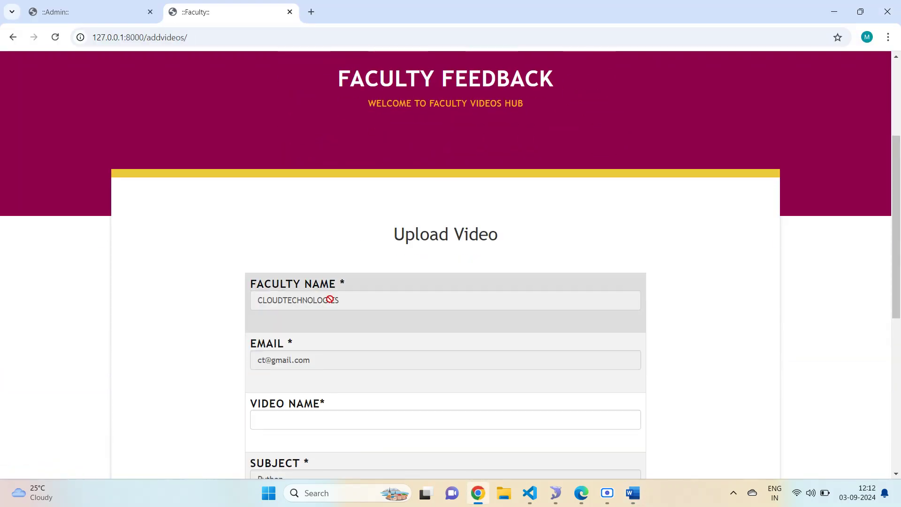
scroll(330, 299, down, 2)
scroll(334, 185, down, 2)
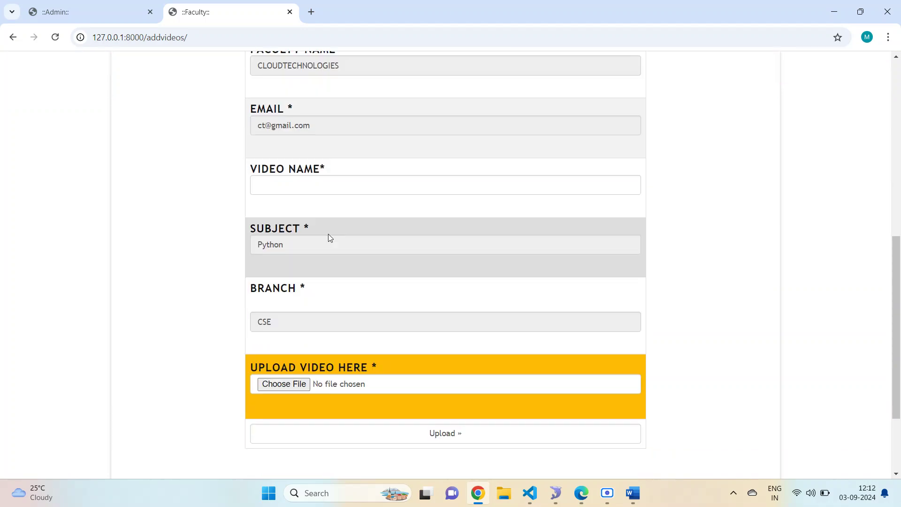
click(330, 189)
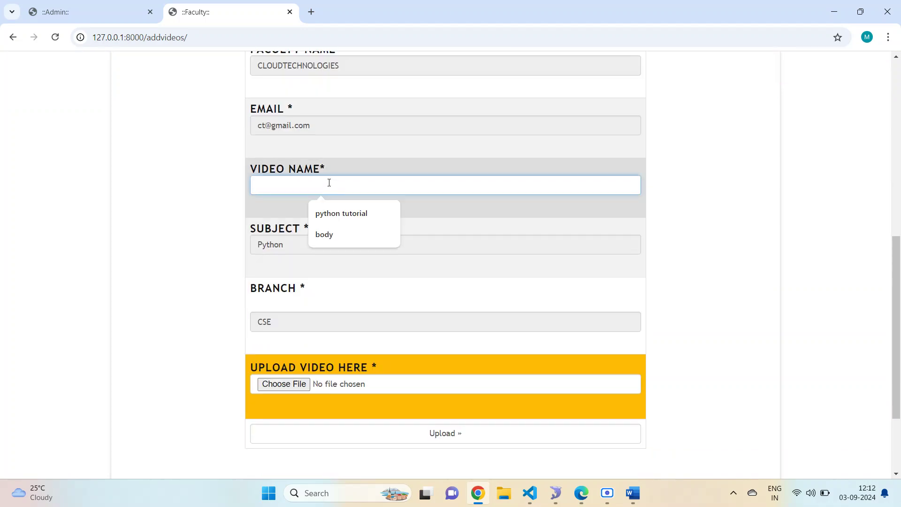
text(health tips)
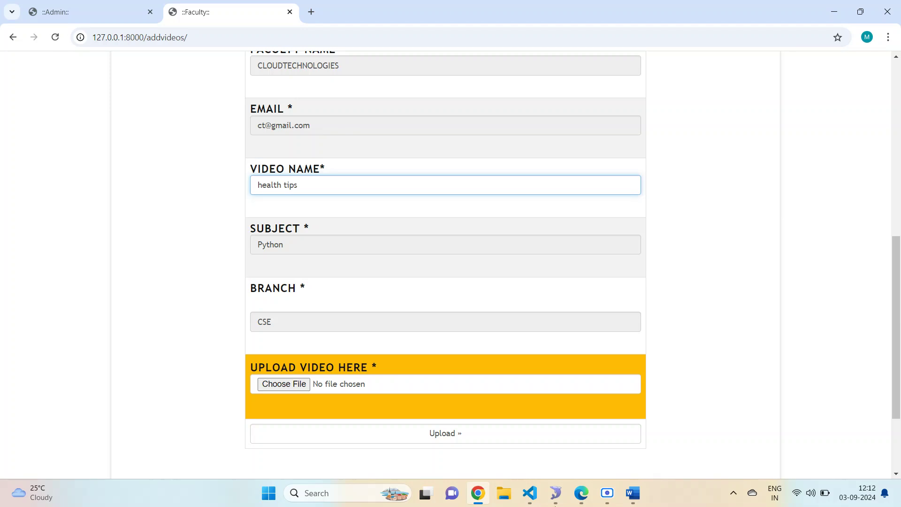
click(631, 498)
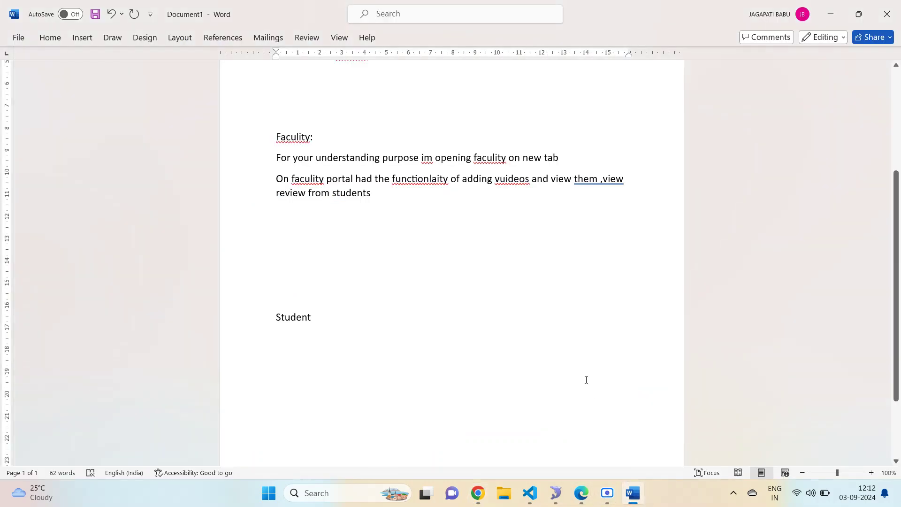
- Append 'just im adding sample videos' after 'students' in the faculty note
click(378, 202)
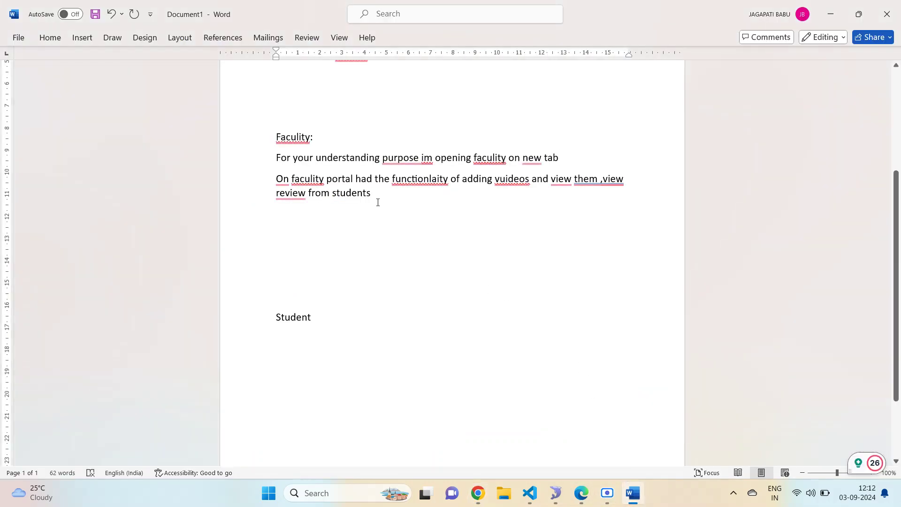
text(h)
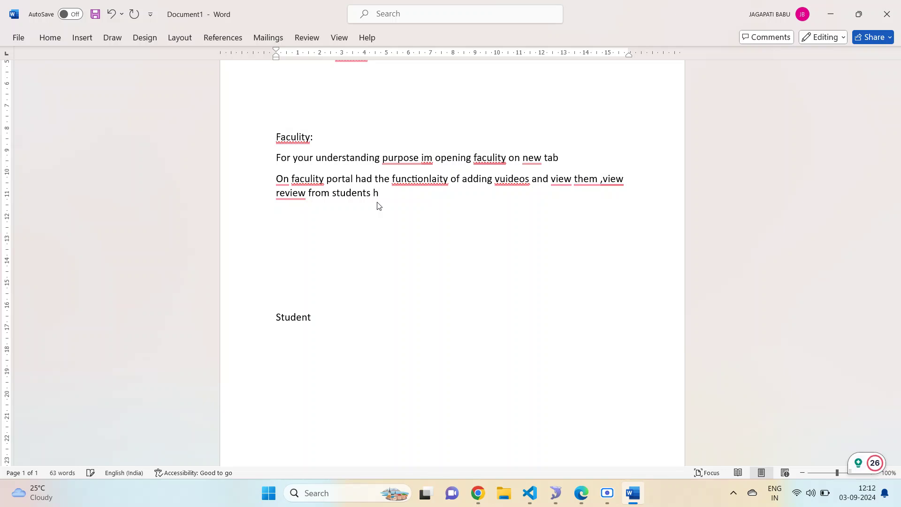
key(BackSpace)
text(just im adding )
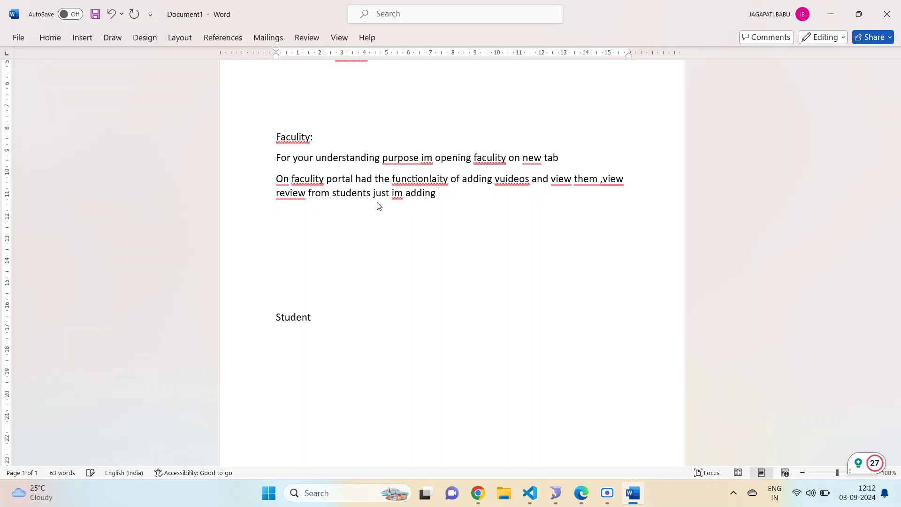
text(sample vide)
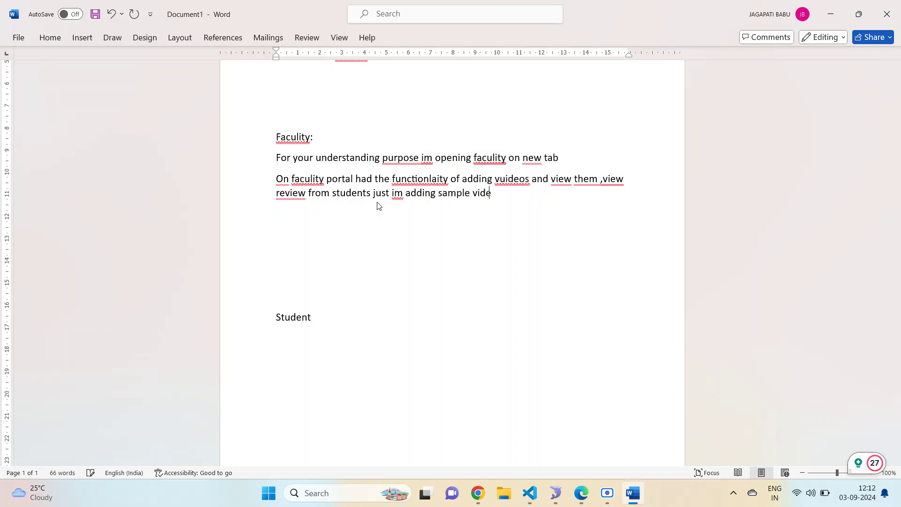
text(os)
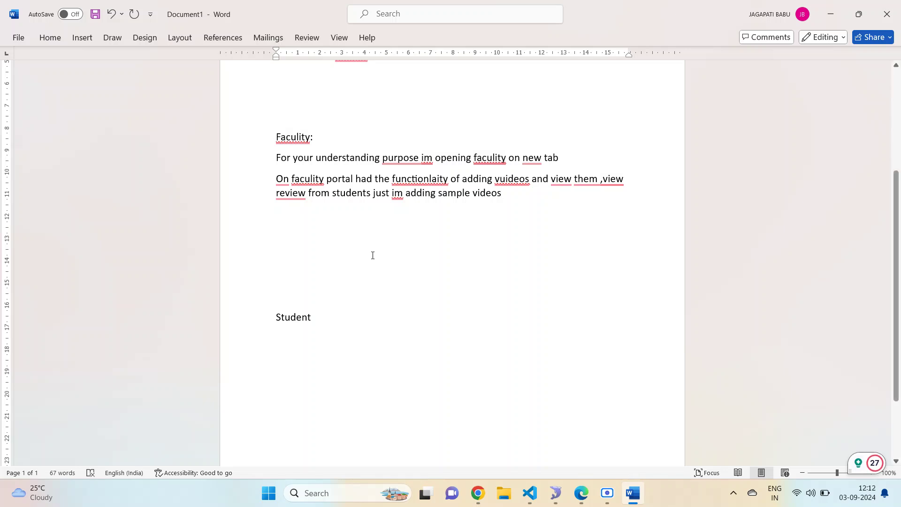
click(477, 492)
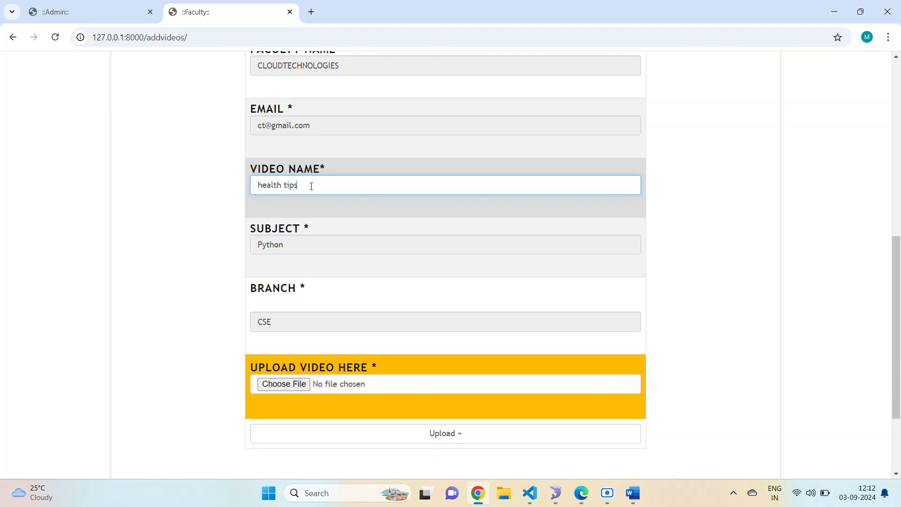
- Choose body.mp4 from E:\Extra-Codes\FacultyFeedback\FacultyFeedback\webapp\static\videos as the upload file
scroll(311, 186, down, 3)
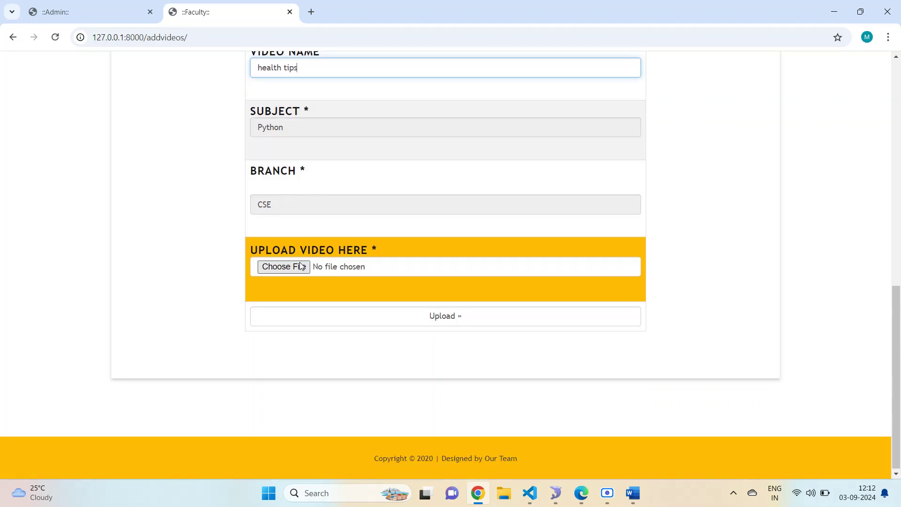
click(302, 267)
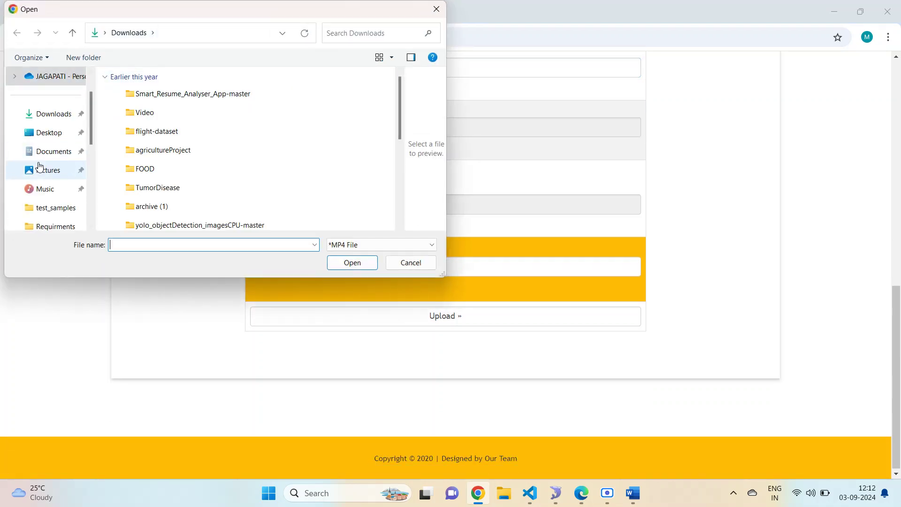
scroll(43, 170, down, 5)
click(55, 190)
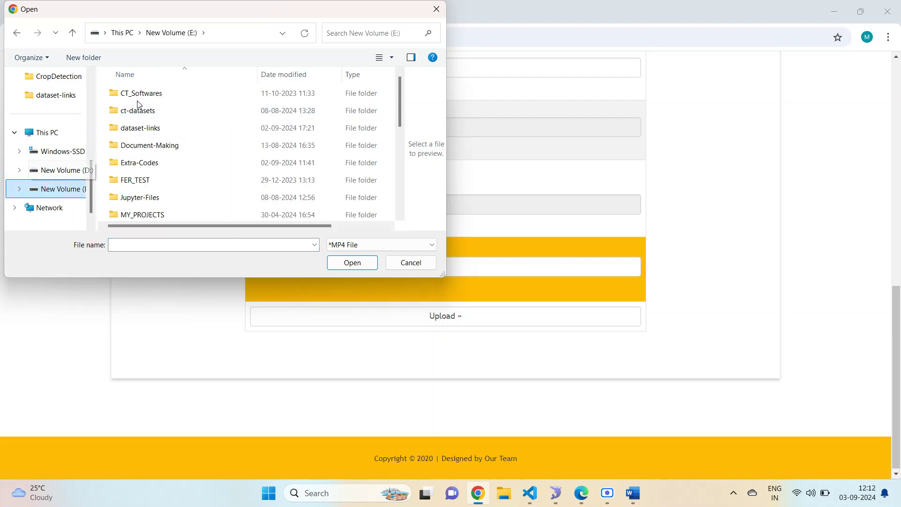
double_click(141, 168)
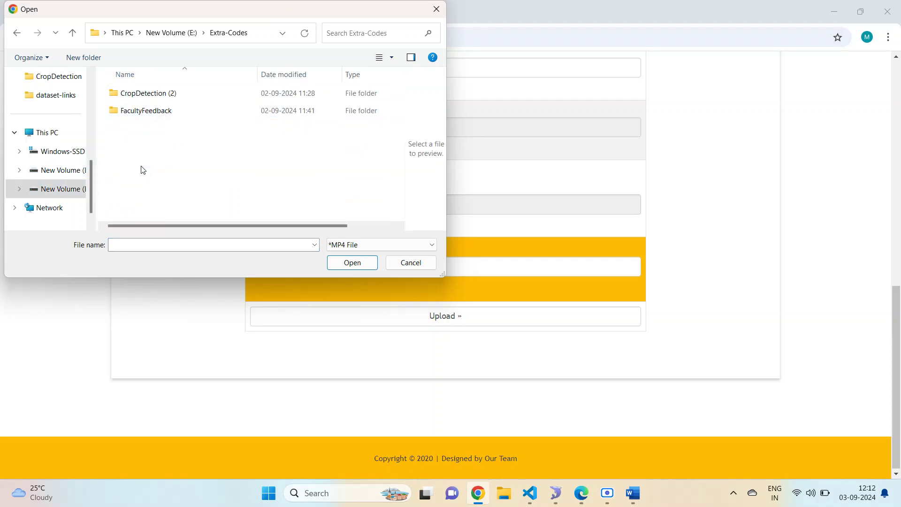
click(144, 115)
double_click(144, 111)
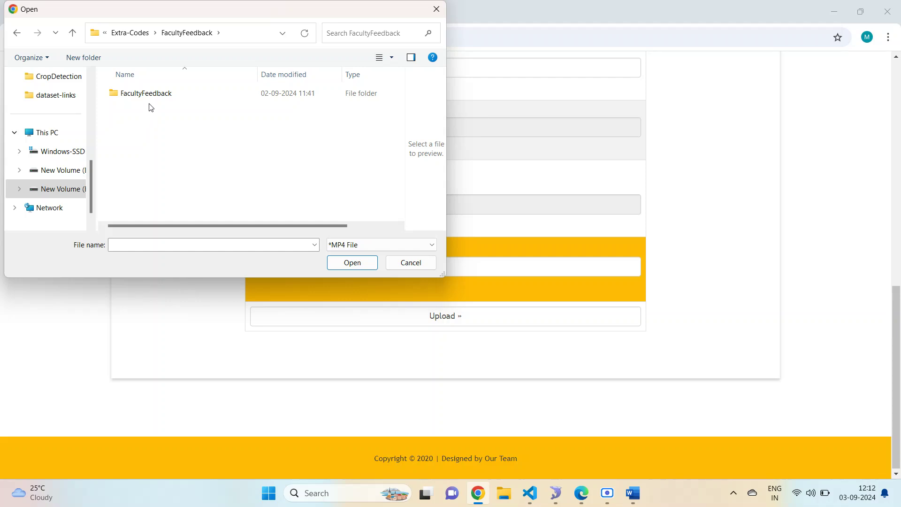
double_click(150, 97)
double_click(154, 126)
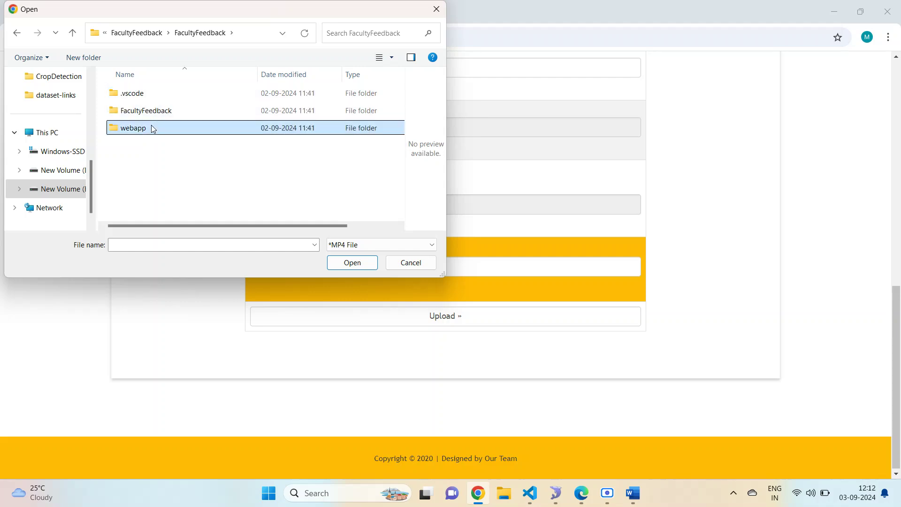
double_click(146, 127)
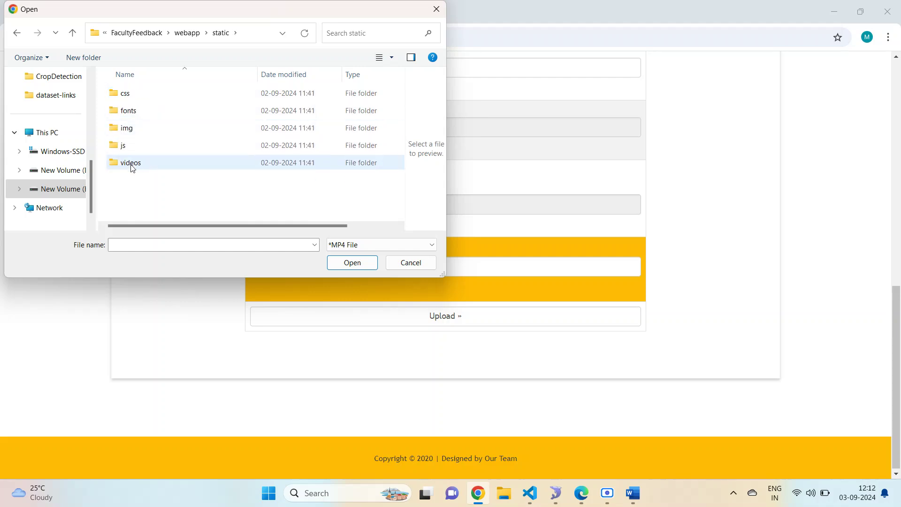
double_click(131, 163)
click(151, 117)
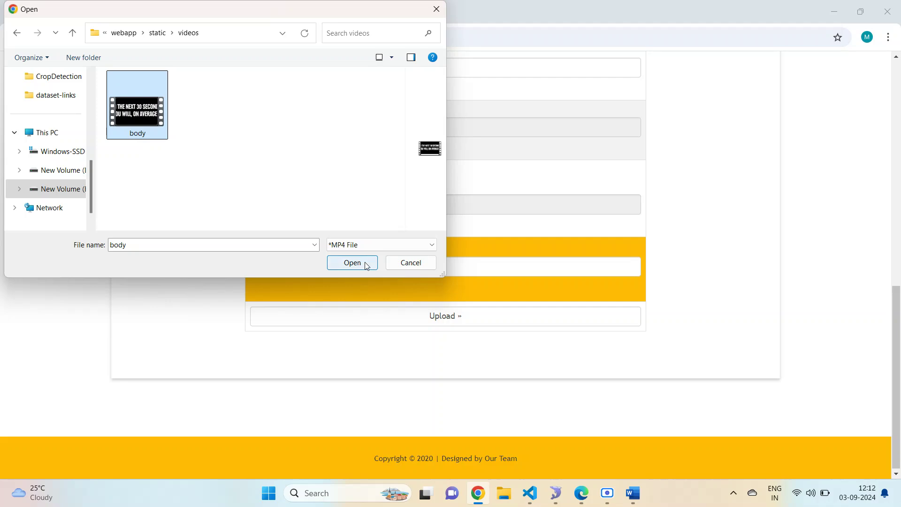
click(365, 263)
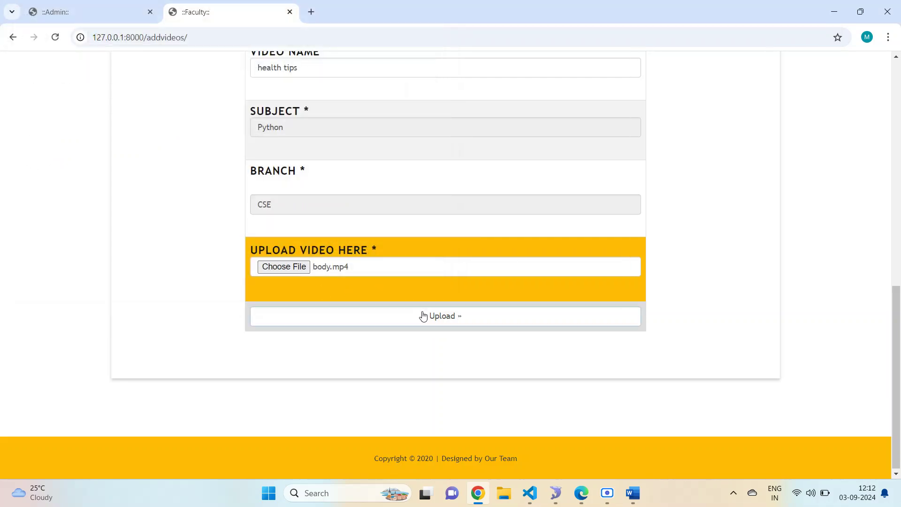
- Upload the health tips video and show it in the VIEW VIDEOS list
click(423, 315)
drag(381, 395, 561, 404)
click(474, 143)
scroll(487, 140, down, 5)
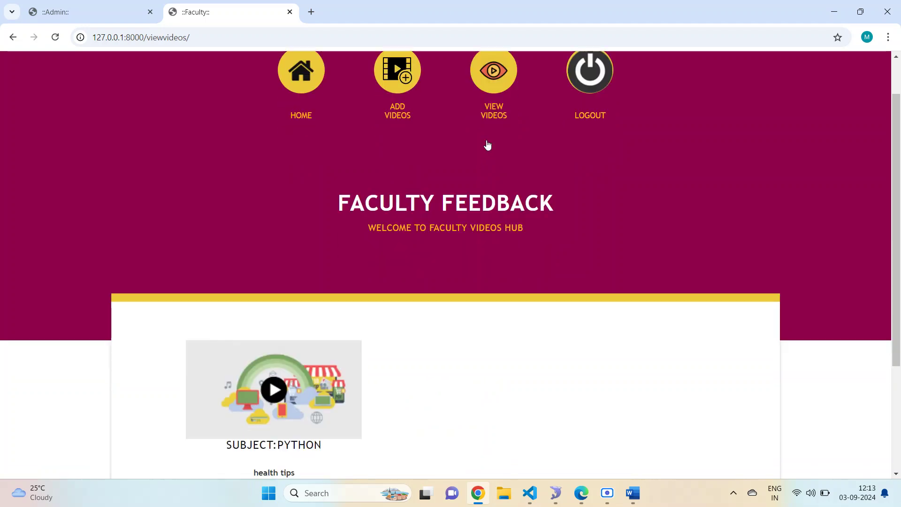
- Open the health tips video's player page and play it, pausing and resuming once
click(269, 237)
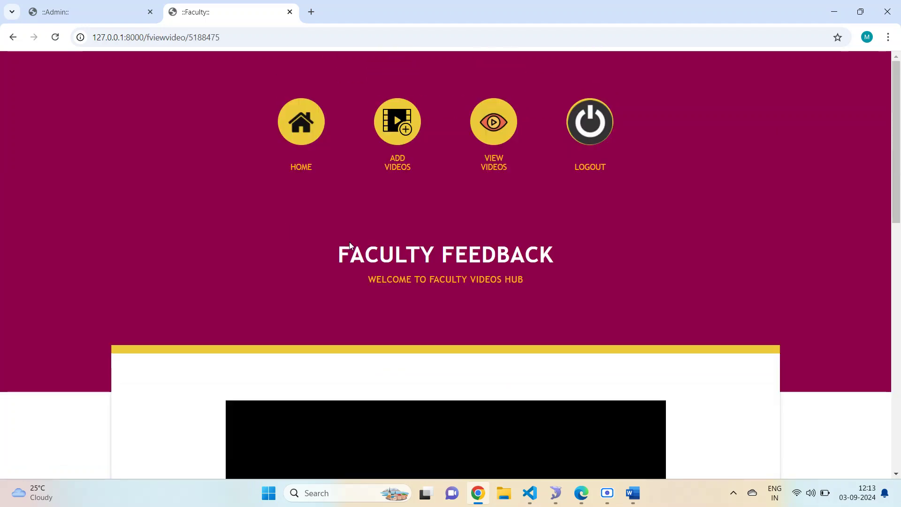
scroll(376, 272, down, 5)
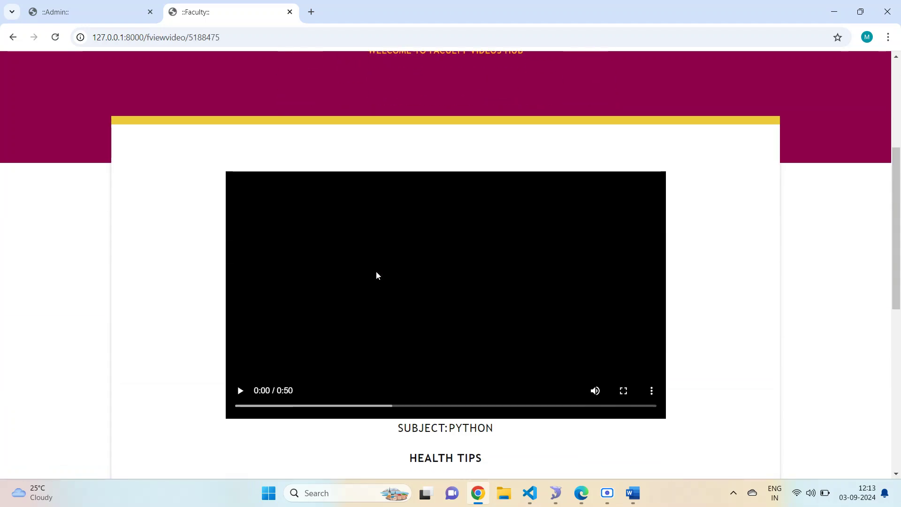
click(393, 311)
scroll(446, 334, down, 1)
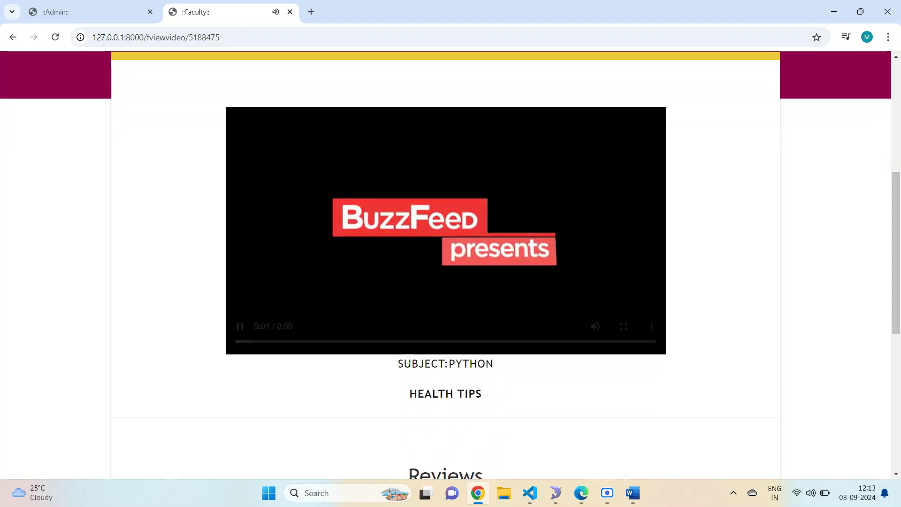
mouse_move(486, 355)
mouse_down()
mouse_move(538, 381)
mouse_move(518, 397)
mouse_up()
scroll(647, 418, down, 7)
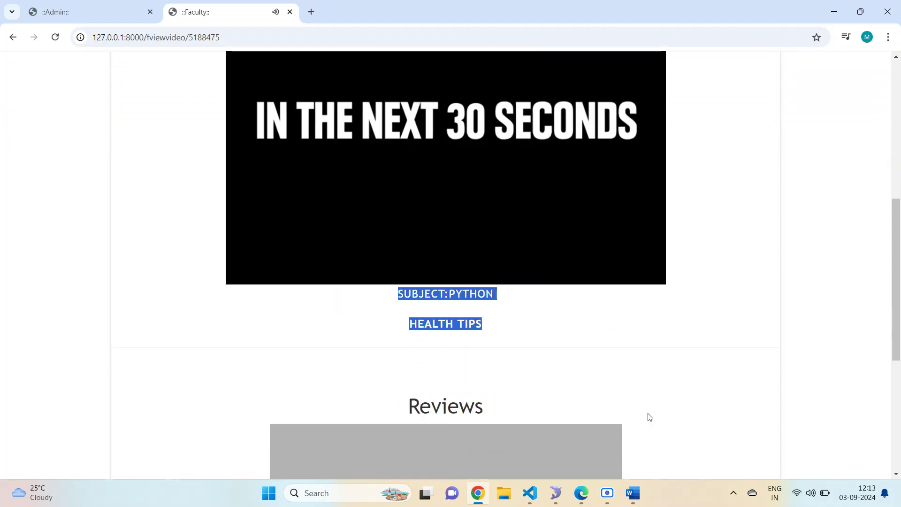
scroll(473, 301, up, 3)
scroll(466, 262, up, 5)
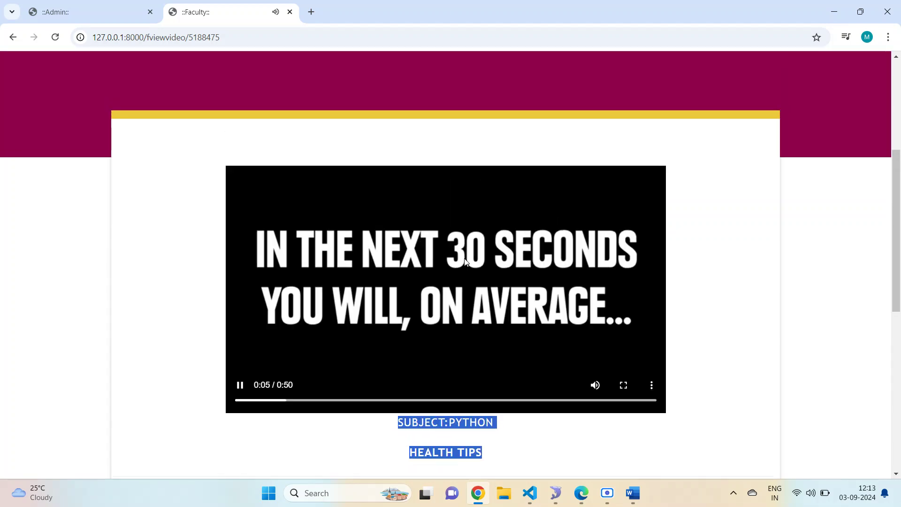
click(465, 262)
click(465, 262)
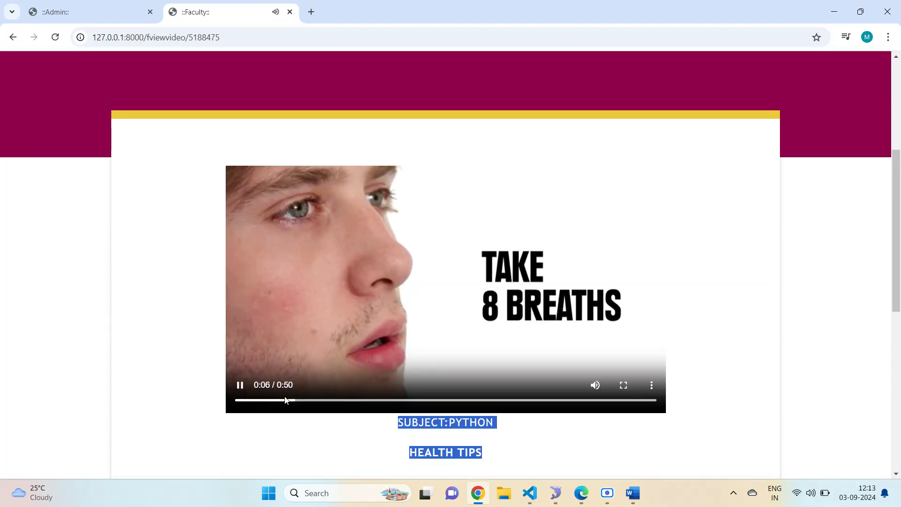
- Skip the video ahead to 0:13, 0:23 and about 0:32 while it plays
drag(310, 401, 346, 401)
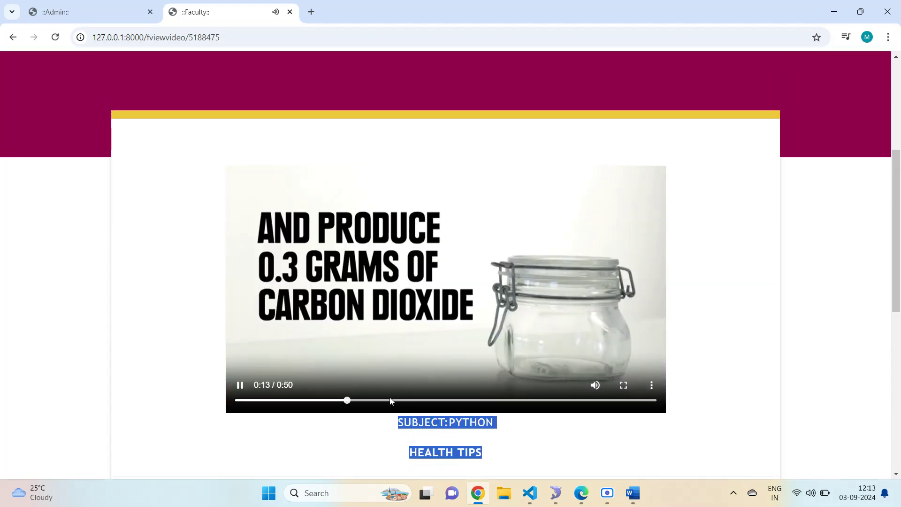
click(428, 401)
scroll(551, 341, up, 3)
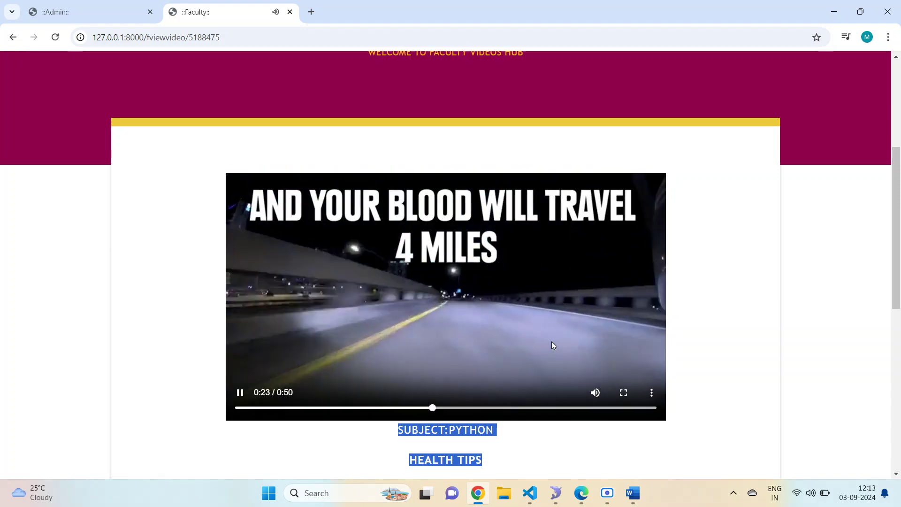
scroll(533, 350, down, 3)
click(509, 400)
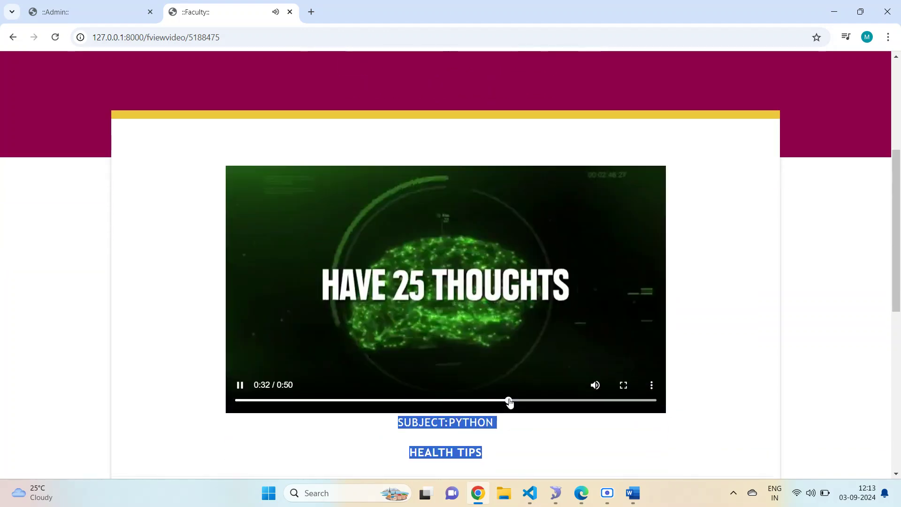
scroll(524, 328, up, 2)
scroll(523, 327, down, 3)
scroll(524, 329, up, 2)
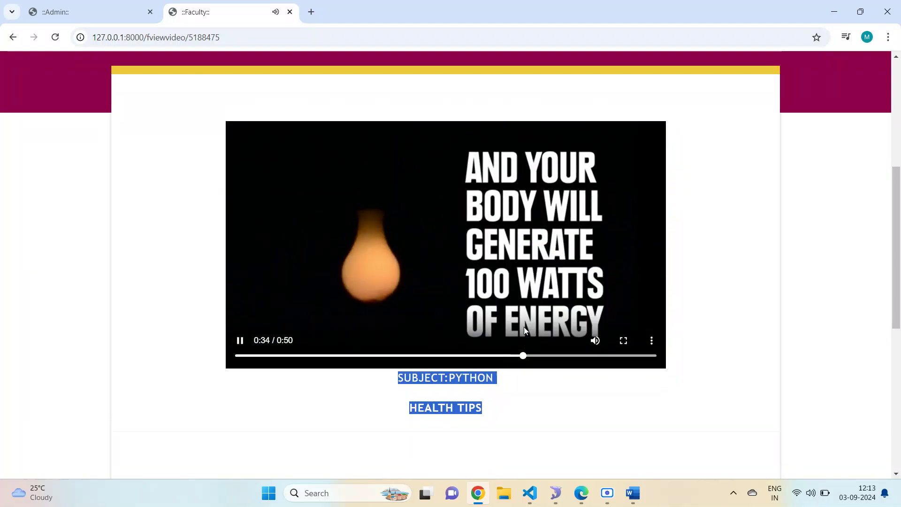
scroll(524, 330, up, 1)
scroll(524, 329, down, 2)
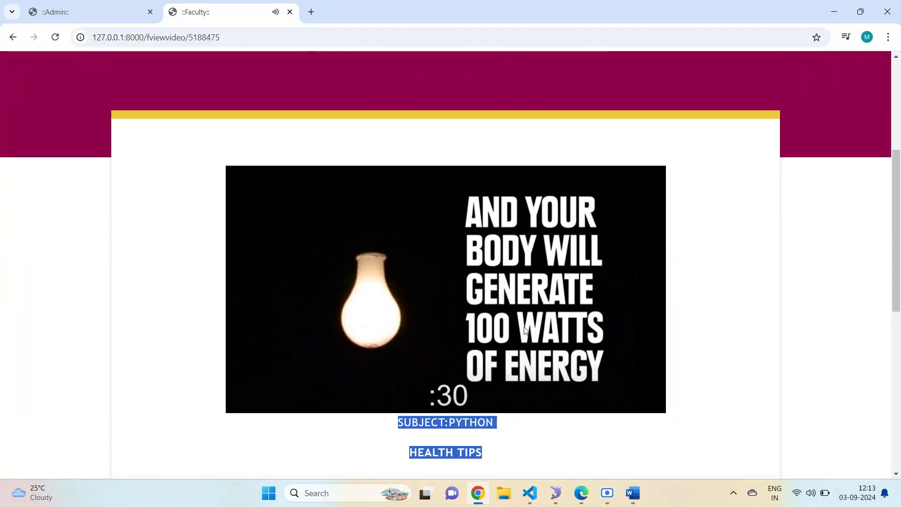
scroll(524, 327, up, 1)
scroll(524, 326, up, 2)
scroll(524, 327, down, 5)
scroll(524, 326, up, 6)
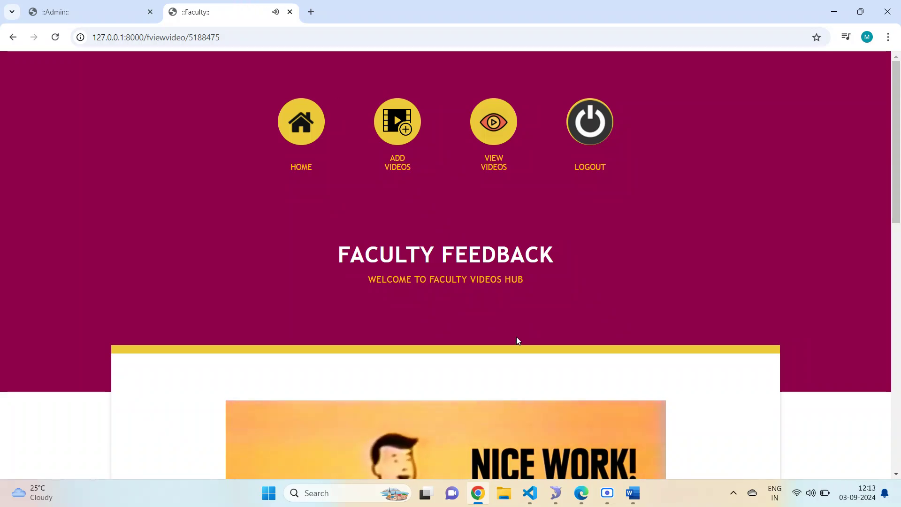
scroll(516, 336, down, 1)
scroll(516, 341, down, 3)
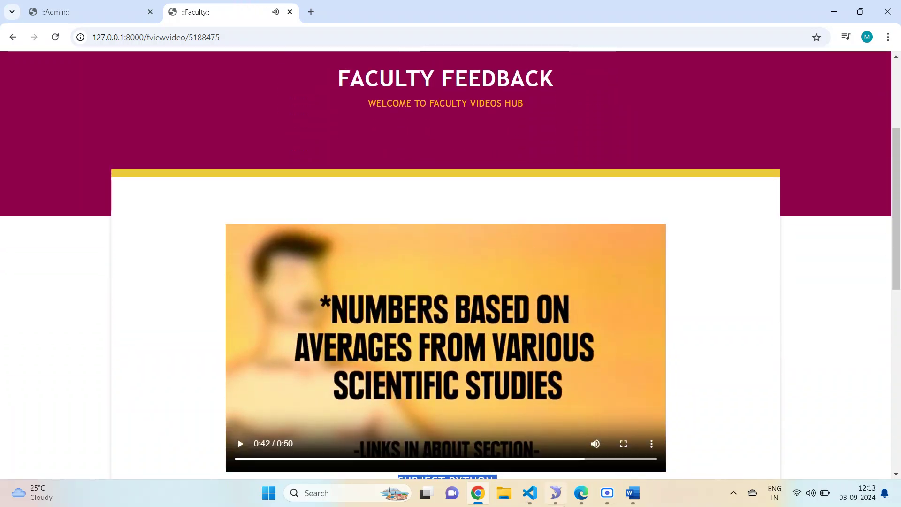
click(633, 492)
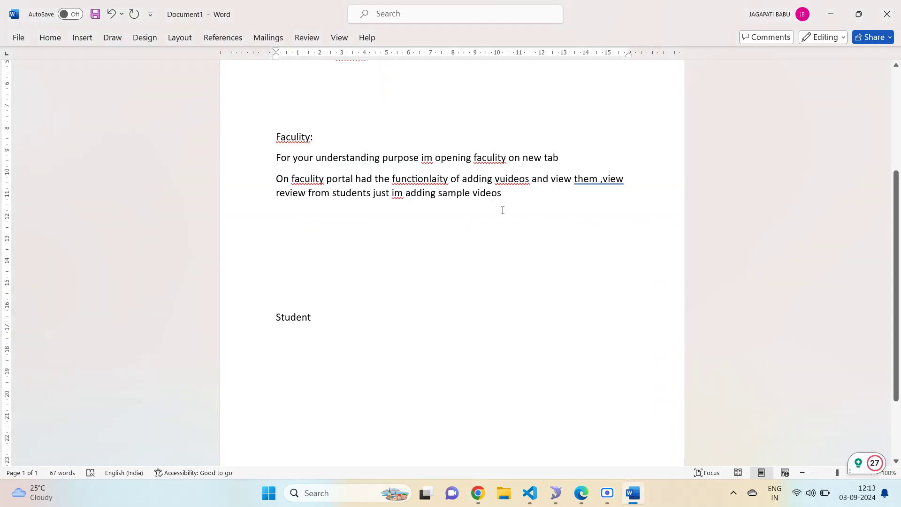
- Append 'now I will show on admin side' to the faculty note
text(noew)
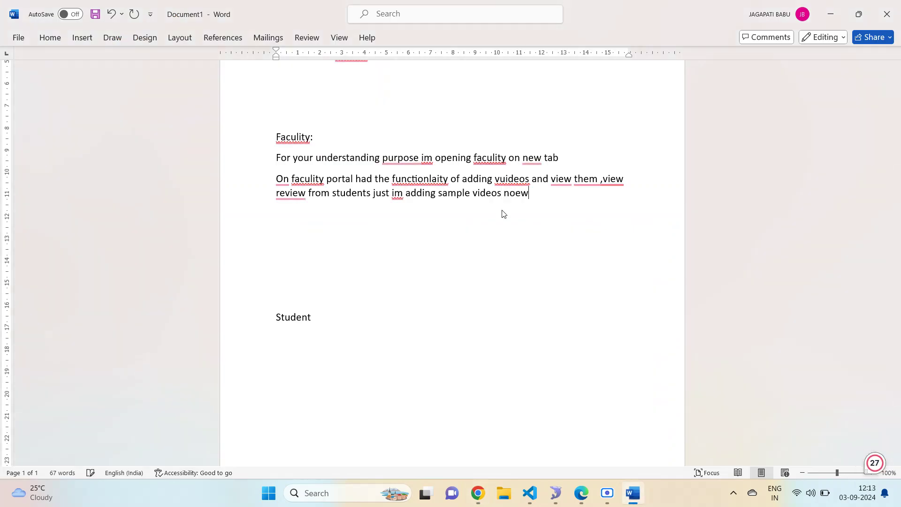
key(BackSpace)
key(BackSpace)
text(i wion admi)
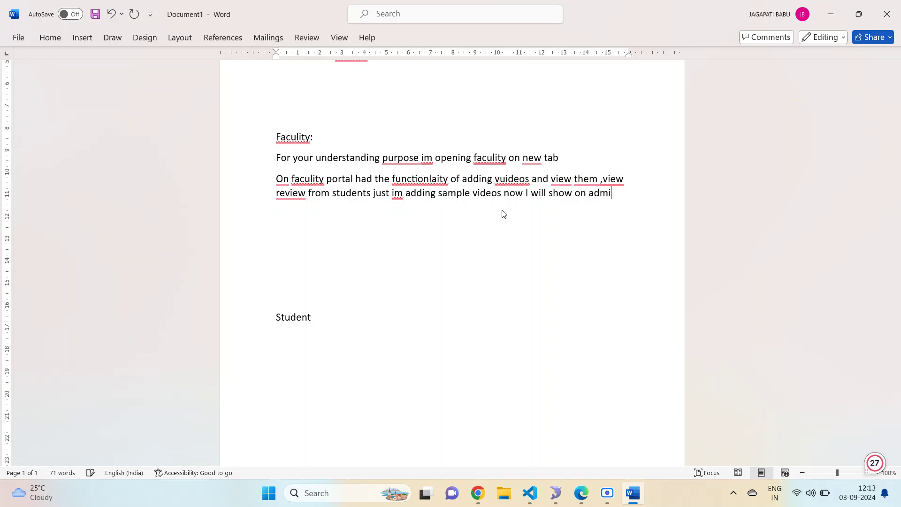
text(n side)
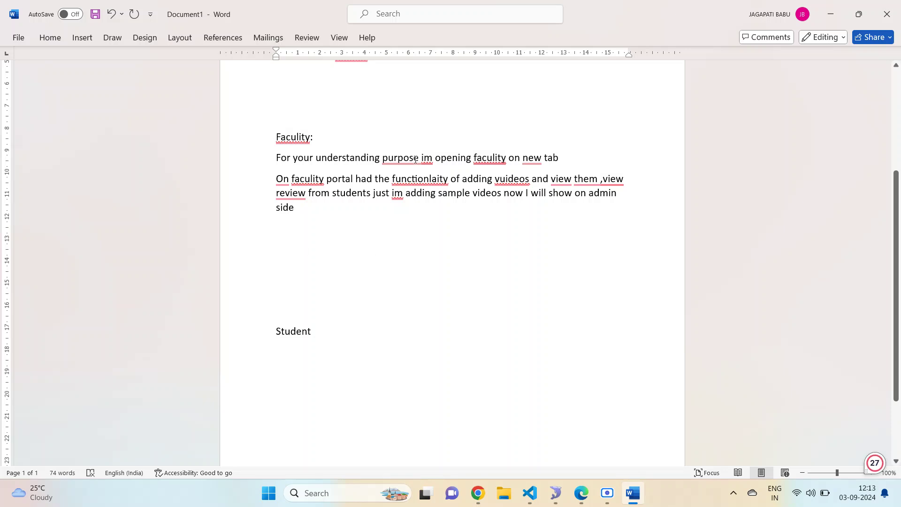
mouse_move(478, 493)
click(486, 453)
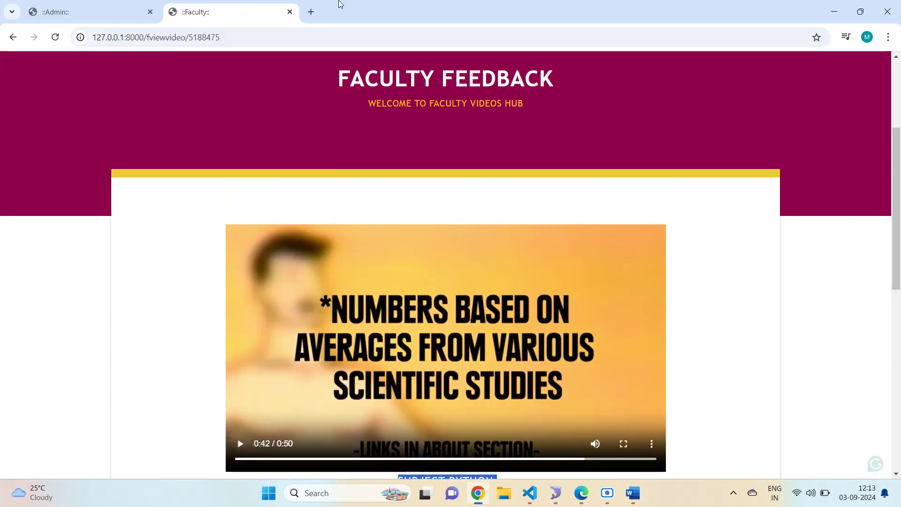
- As admin, open the Python video from View Videos and seek through 0:14, 0:20, 0:32, pausing at 0:34
click(94, 14)
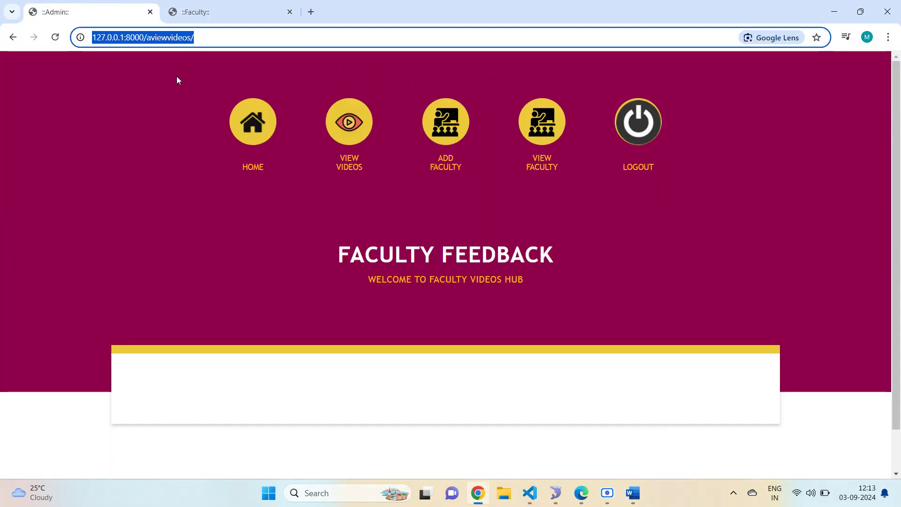
click(349, 122)
scroll(450, 296, down, 2)
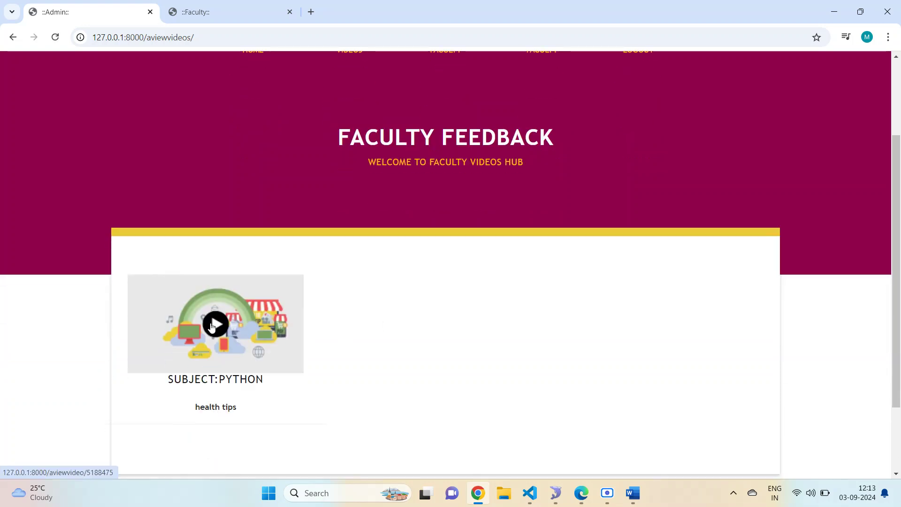
click(207, 327)
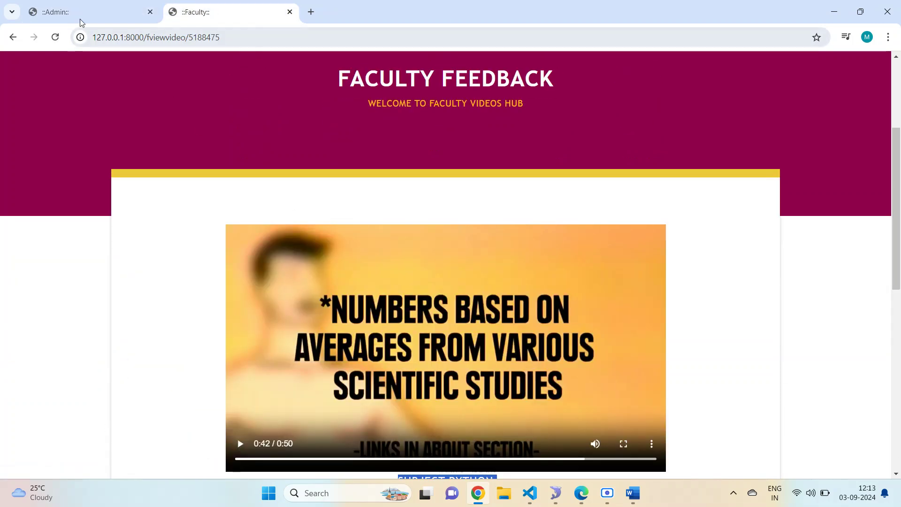
click(77, 17)
click(215, 333)
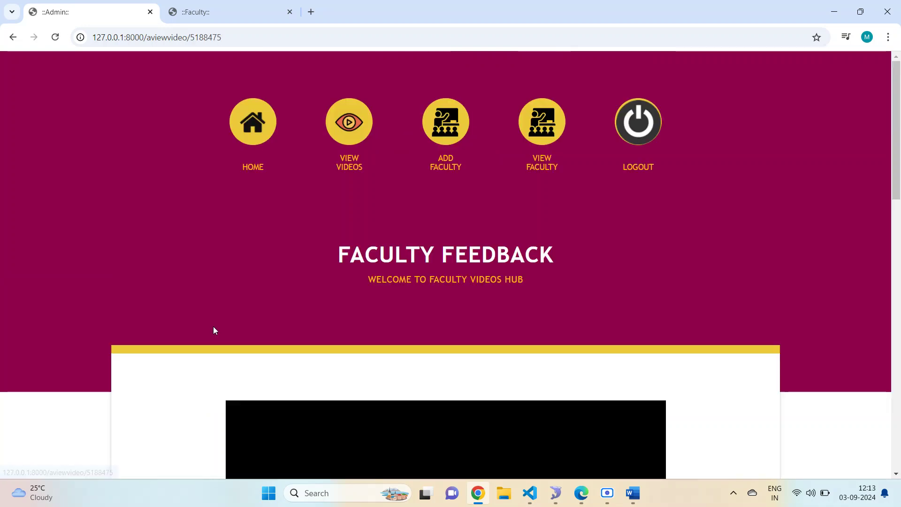
scroll(308, 328, down, 5)
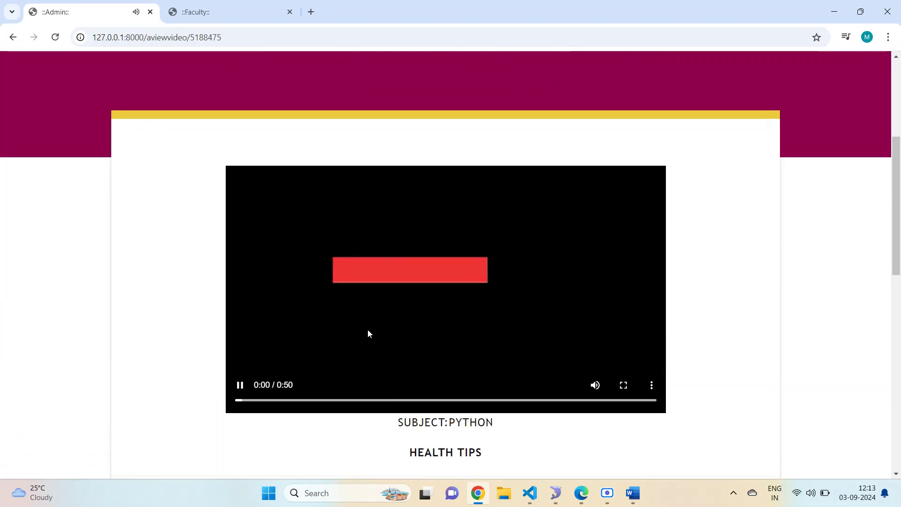
click(359, 399)
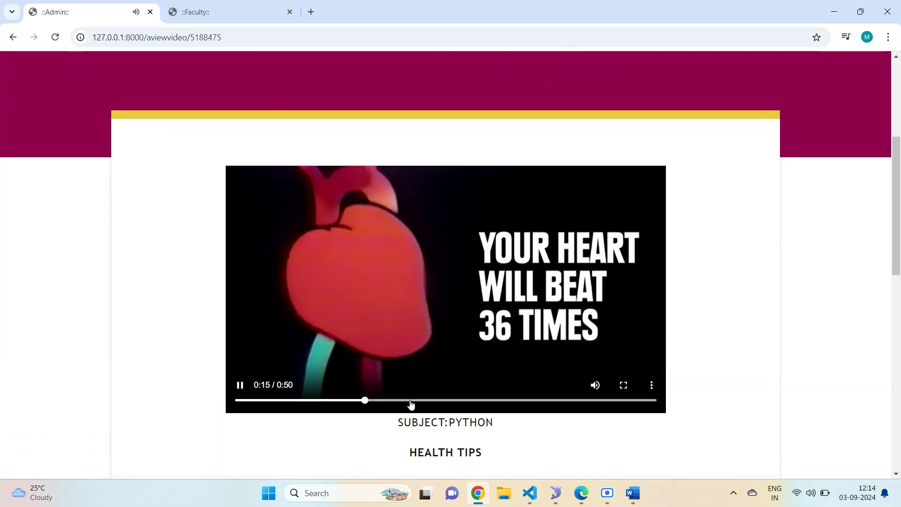
click(410, 399)
scroll(463, 341, up, 3)
scroll(467, 351, down, 4)
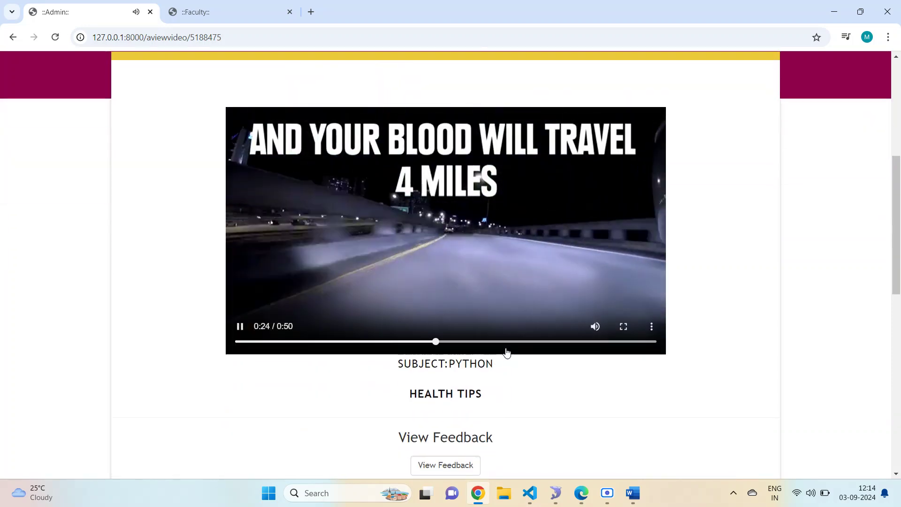
click(506, 342)
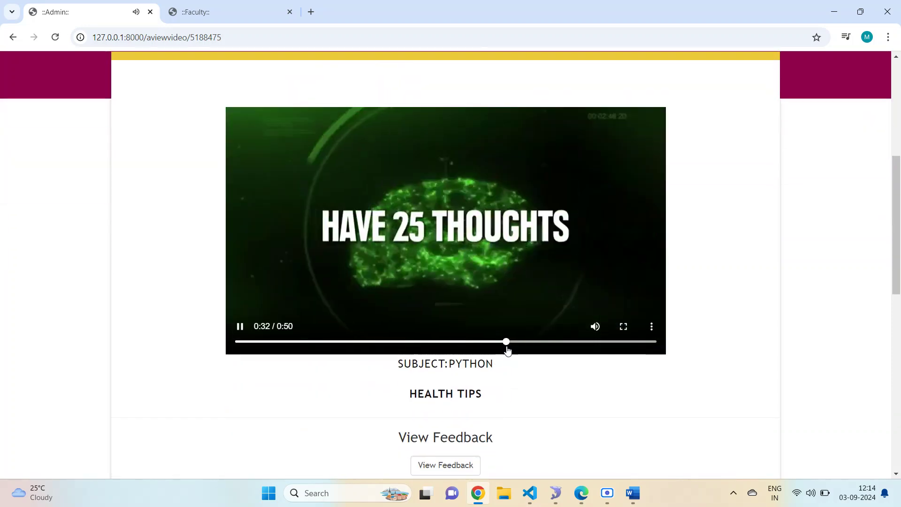
scroll(522, 324, down, 3)
click(508, 149)
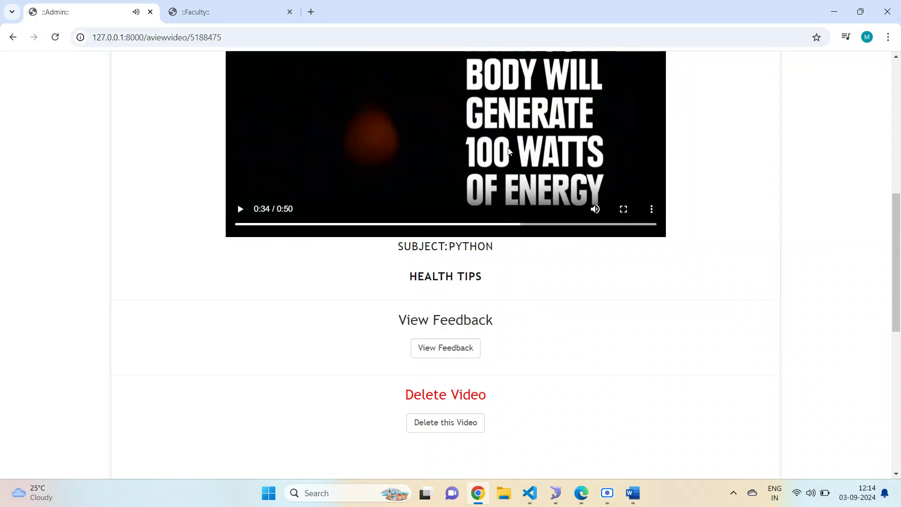
- View the students' feedback for the video, which raises a ZeroDivisionError, then go back
scroll(475, 344, down, 1)
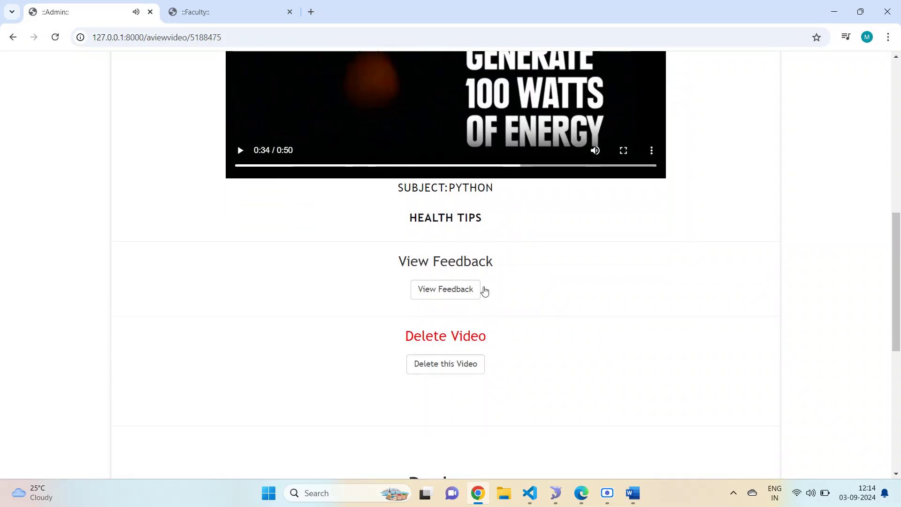
scroll(454, 282, up, 7)
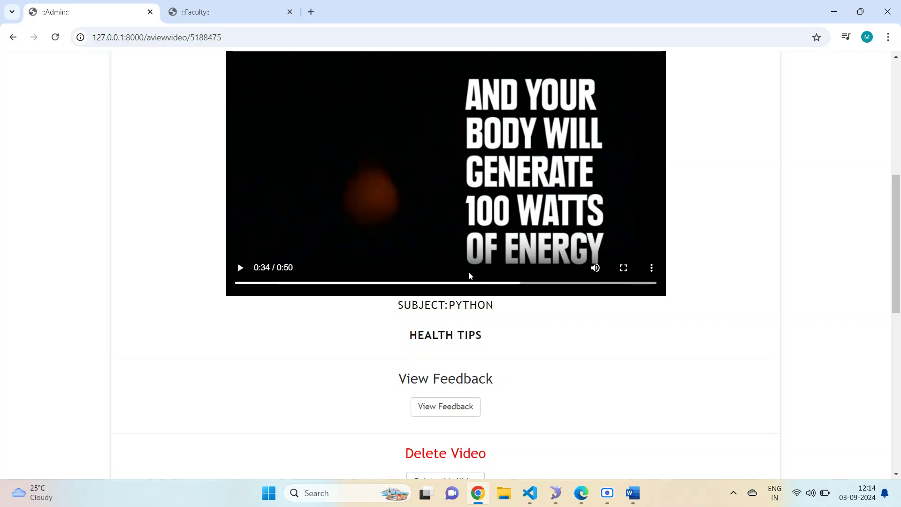
scroll(449, 333, down, 3)
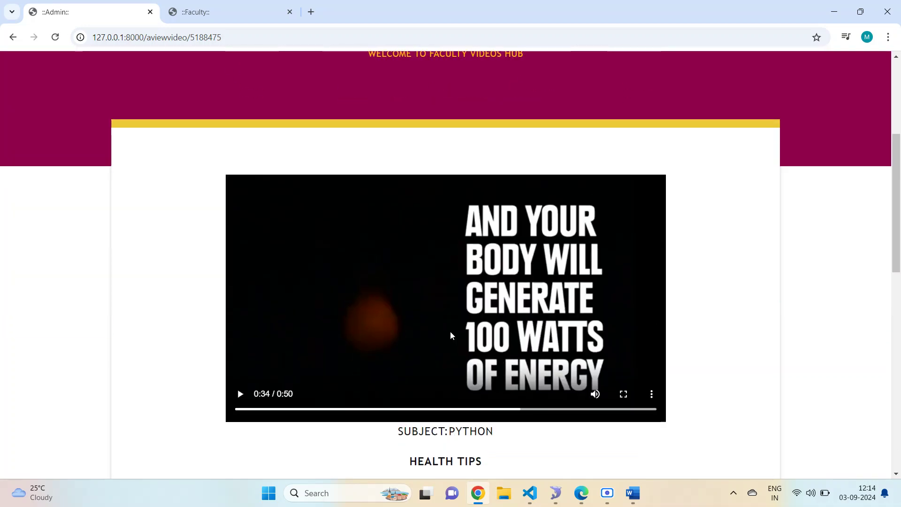
scroll(450, 331, up, 4)
click(235, 12)
scroll(379, 188, up, 4)
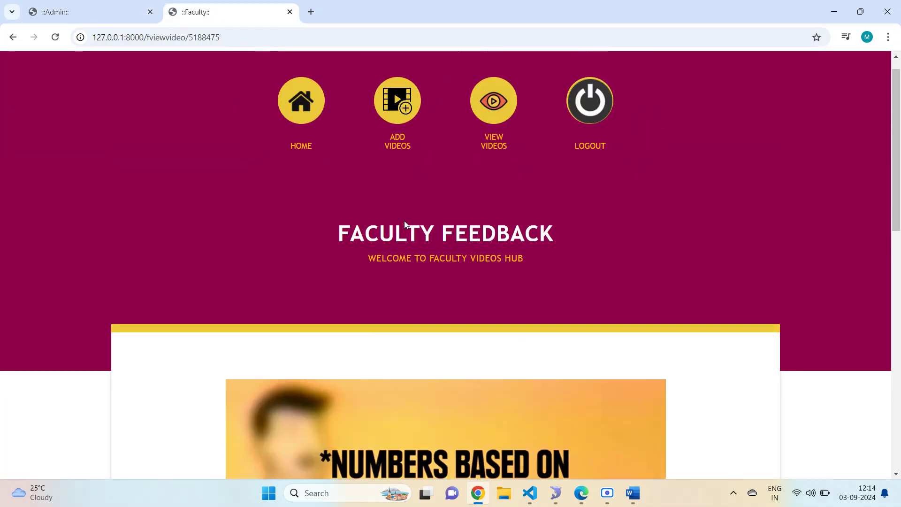
scroll(483, 188, down, 7)
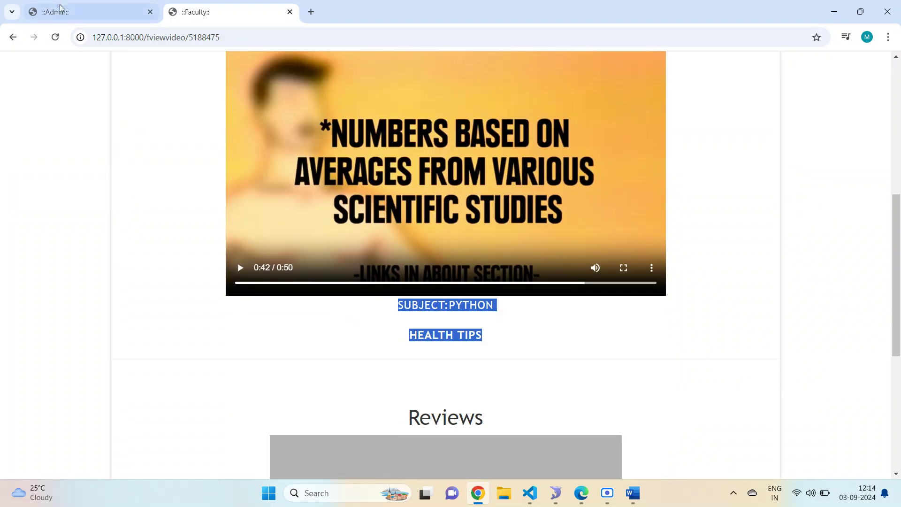
key(ctrl+Tab)
scroll(342, 257, down, 6)
scroll(342, 254, down, 5)
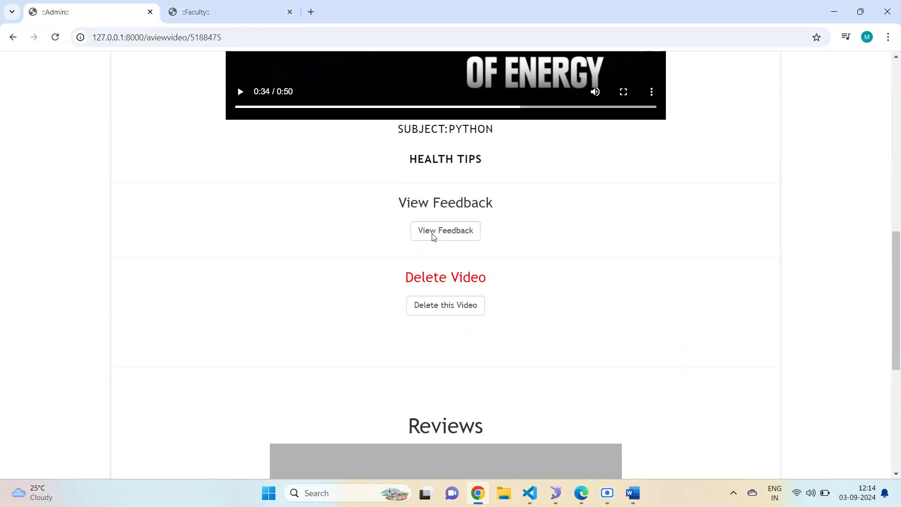
click(432, 236)
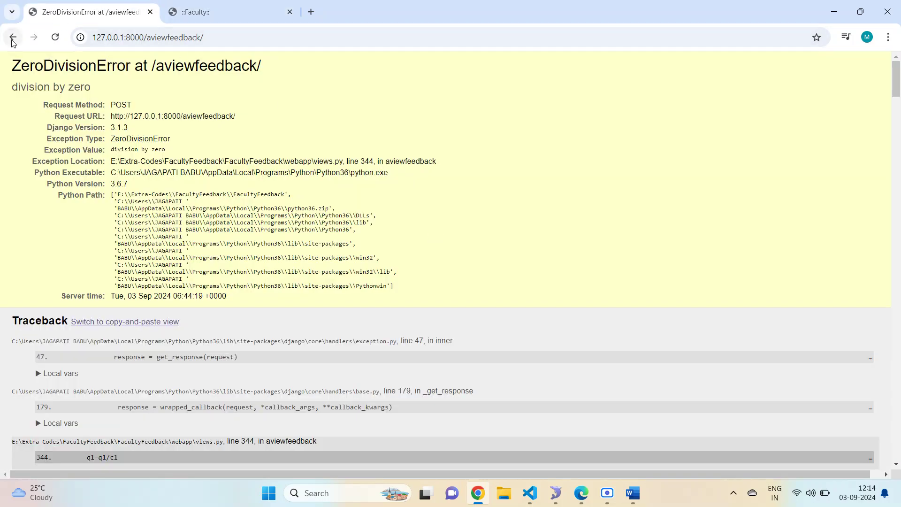
click(13, 37)
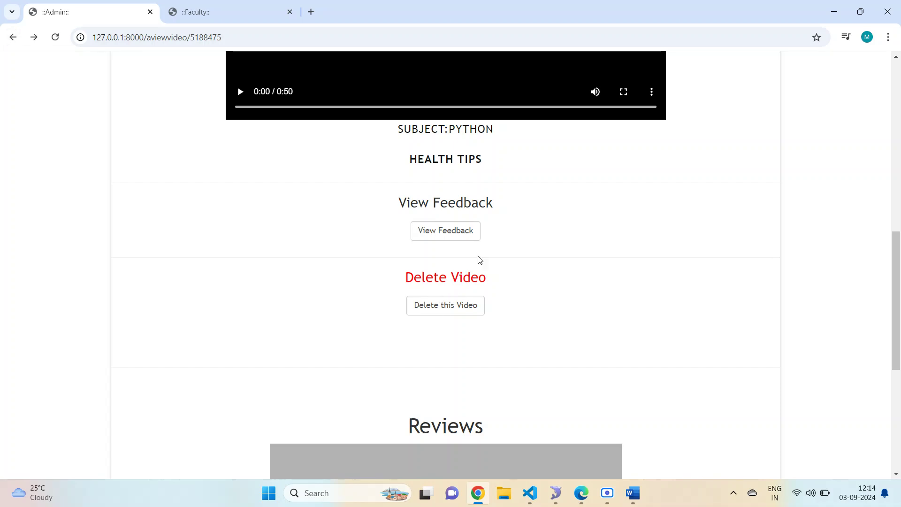
scroll(485, 256, down, 4)
scroll(486, 260, up, 5)
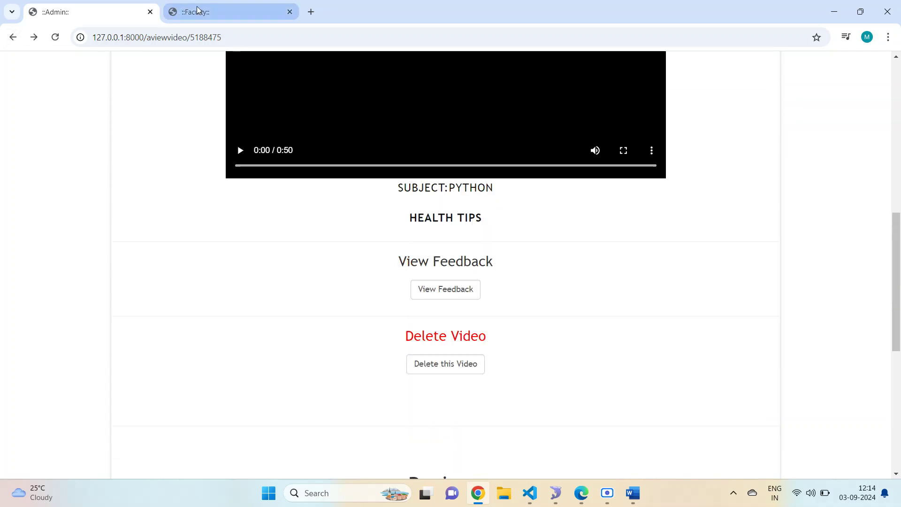
- Return to the faculty portal tab with the health tips video page
click(195, 11)
scroll(425, 276, up, 4)
scroll(425, 277, up, 4)
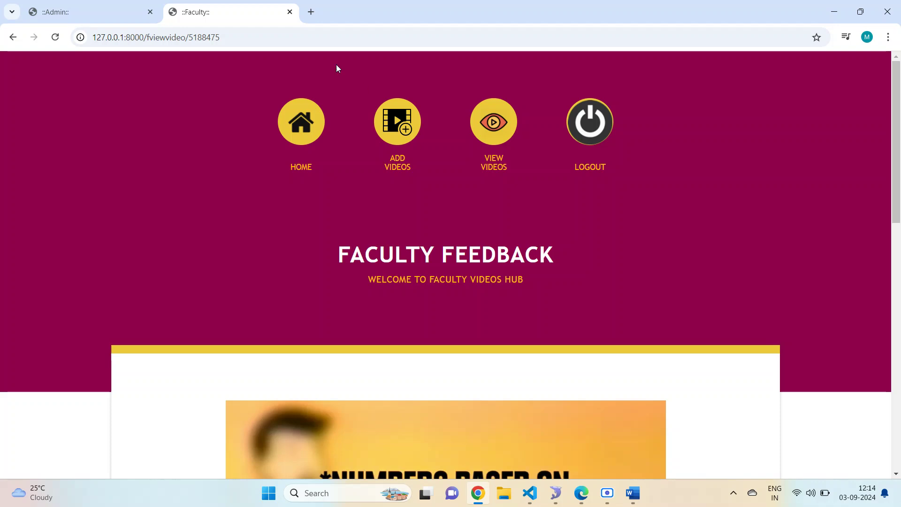
mouse_move(529, 493)
click(633, 492)
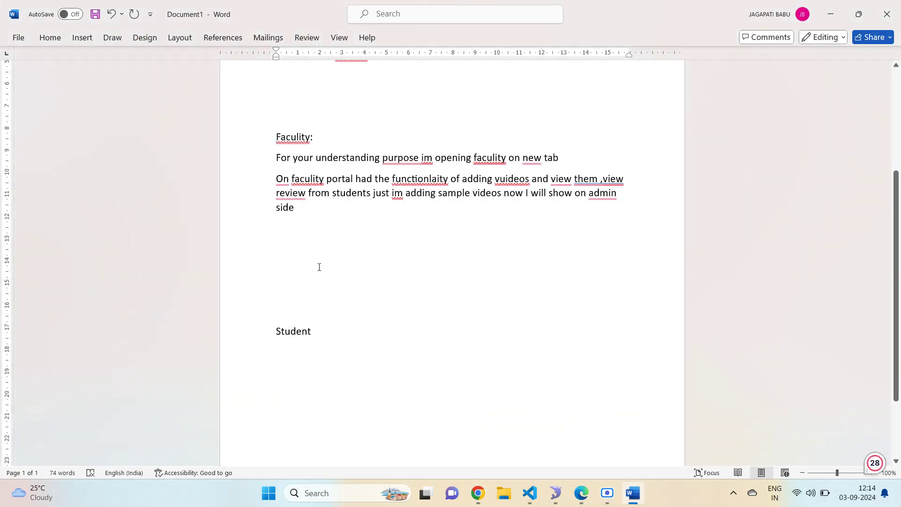
- Remove extra blank lines and label the Student section as 'Student:'
key(Return)
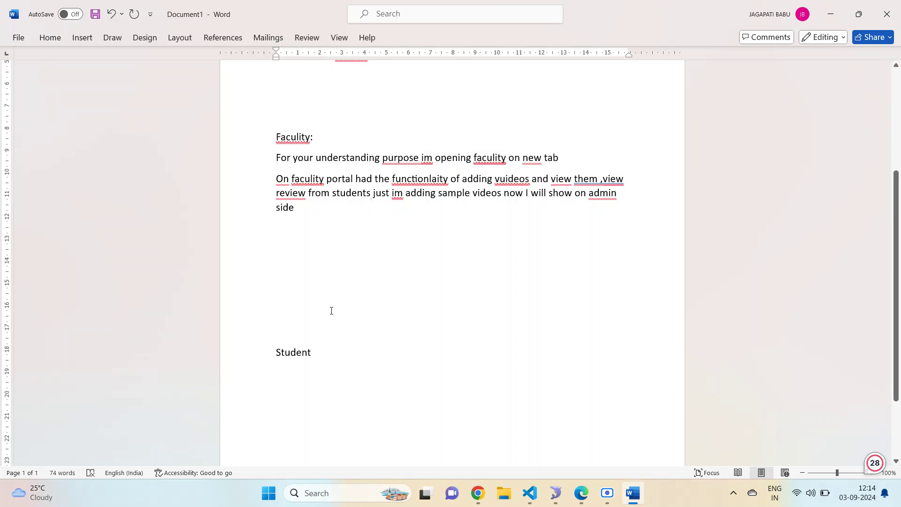
key(Delete)
key(Delete)
key(Delete)
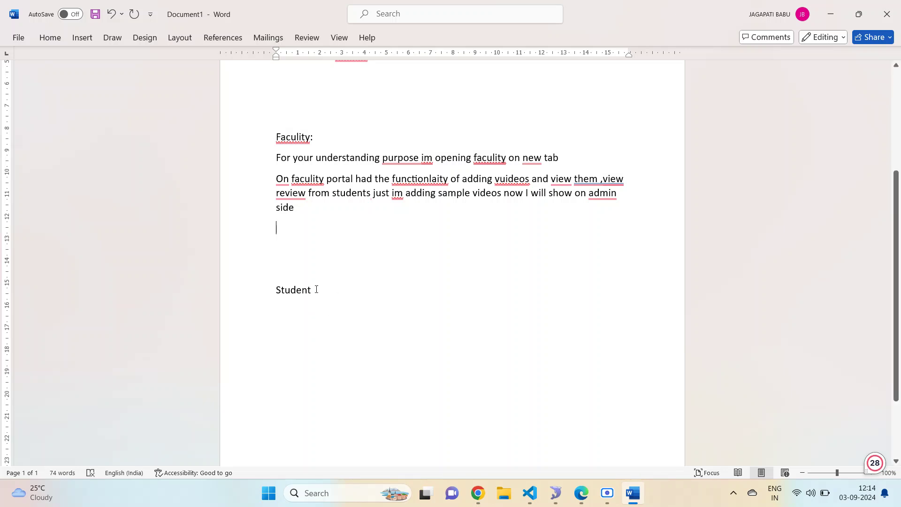
click(316, 288)
text(:)
key(Return)
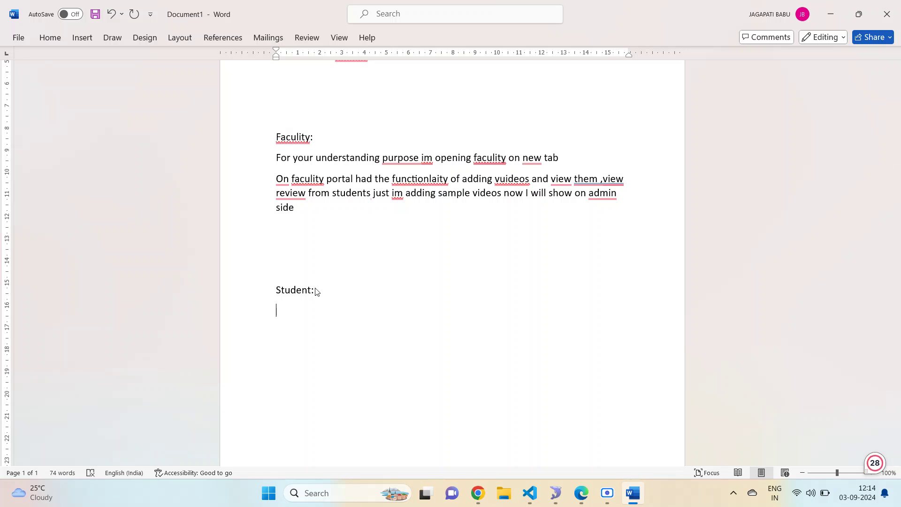
- Write 'First we have register' under Student:
text(fis)
key(BackSpace)
text(rst we have registe)
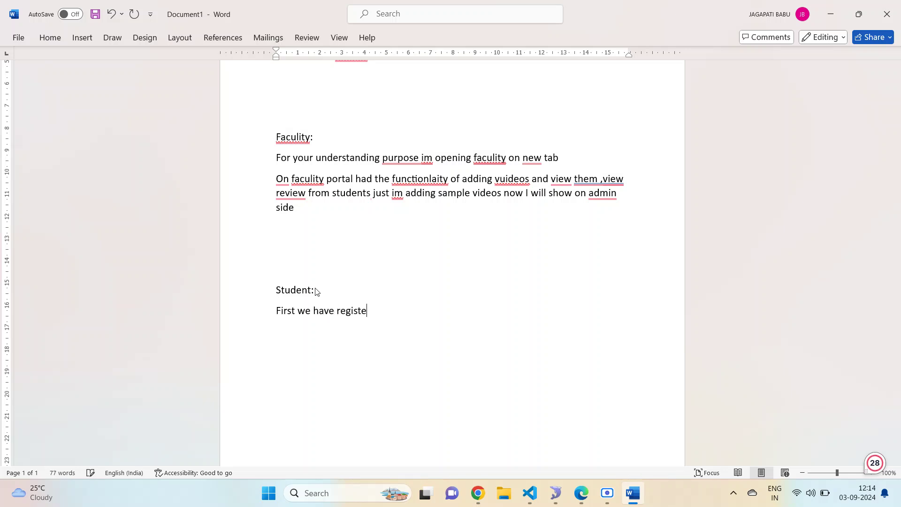
text(r)
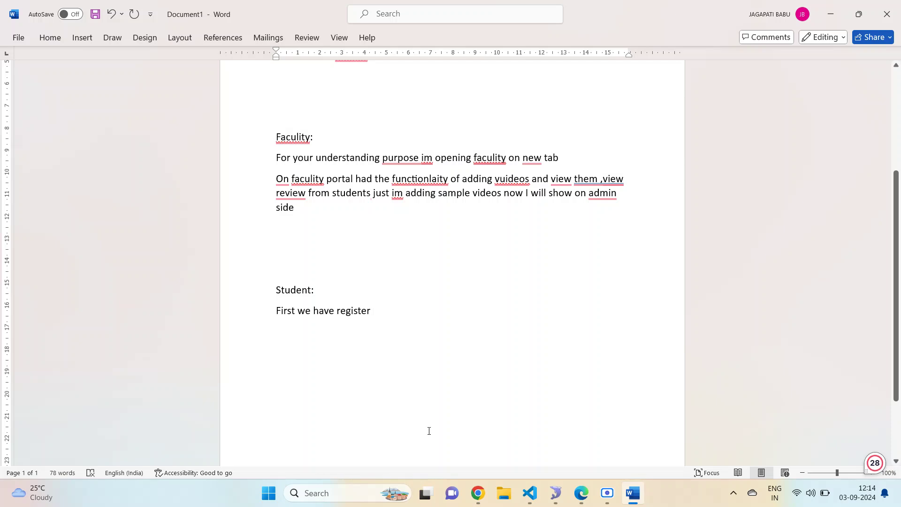
click(477, 493)
scroll(437, 328, down, 5)
scroll(444, 324, up, 5)
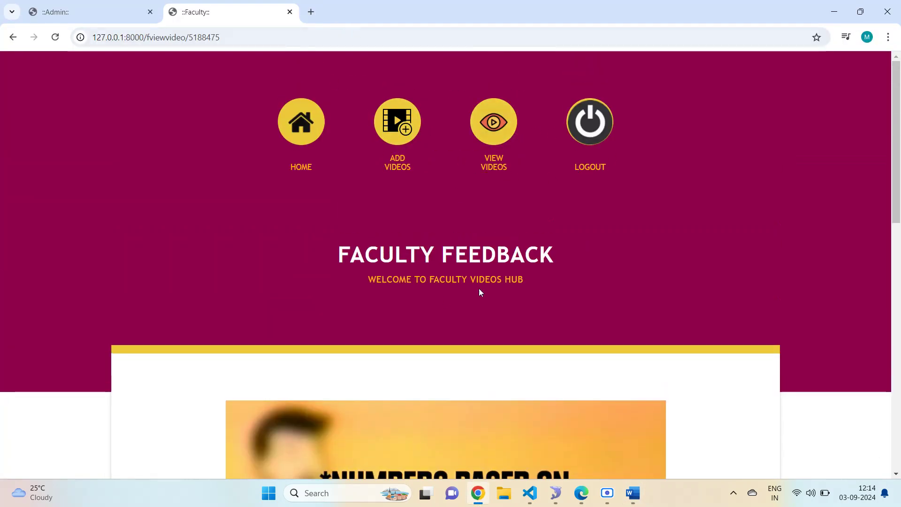
- Open the Faculty Feedback home page at 127.0.0.1:8000 in a new browser tab
click(311, 12)
click(237, 14)
click(244, 38)
key(ctrl+c)
click(329, 14)
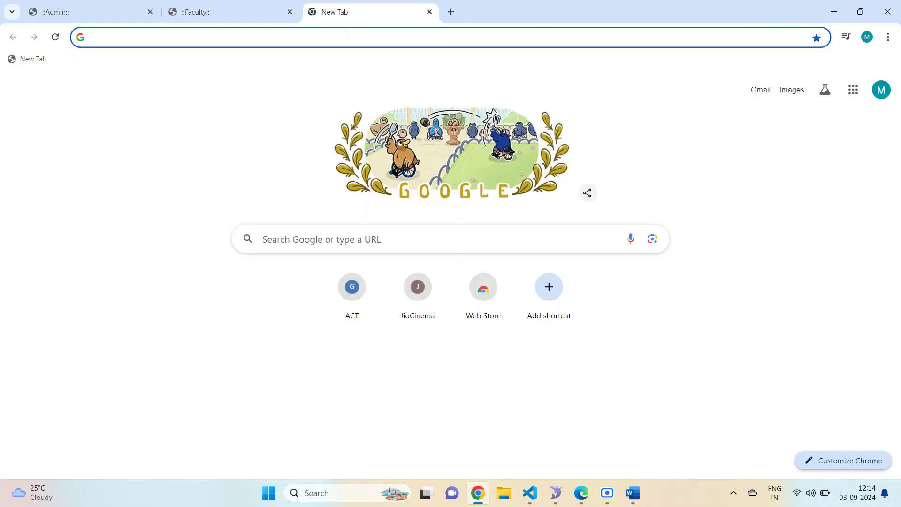
click(340, 37)
key(ctrl+v)
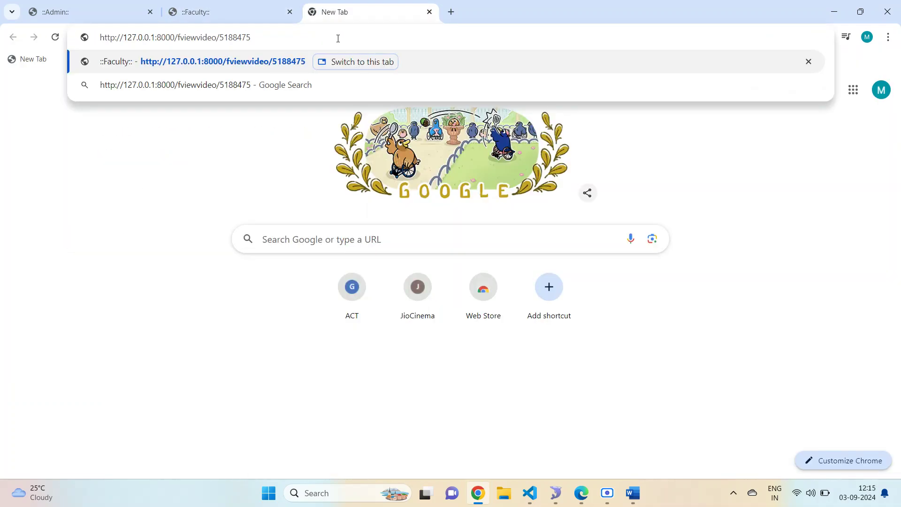
key(BackSpace)
key(BackSpace)
key(BackSpace)
key(BackSpace)
key(BackSpace)
key(BackSpace)
key(BackSpace)
key(BackSpace)
key(BackSpace)
key(BackSpace)
key(BackSpace)
key(BackSpace)
key(BackSpace)
key(BackSpace)
key(BackSpace)
key(BackSpace)
key(BackSpace)
key(BackSpace)
key(BackSpace)
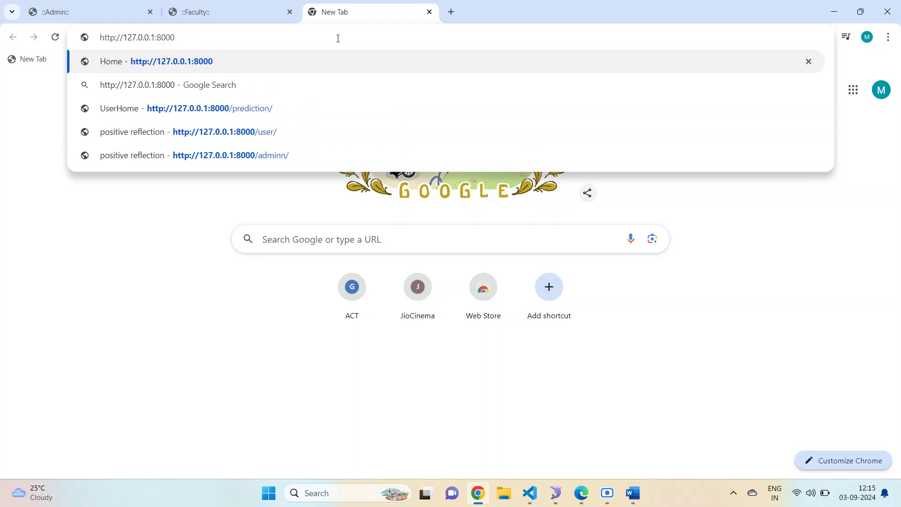
key(Return)
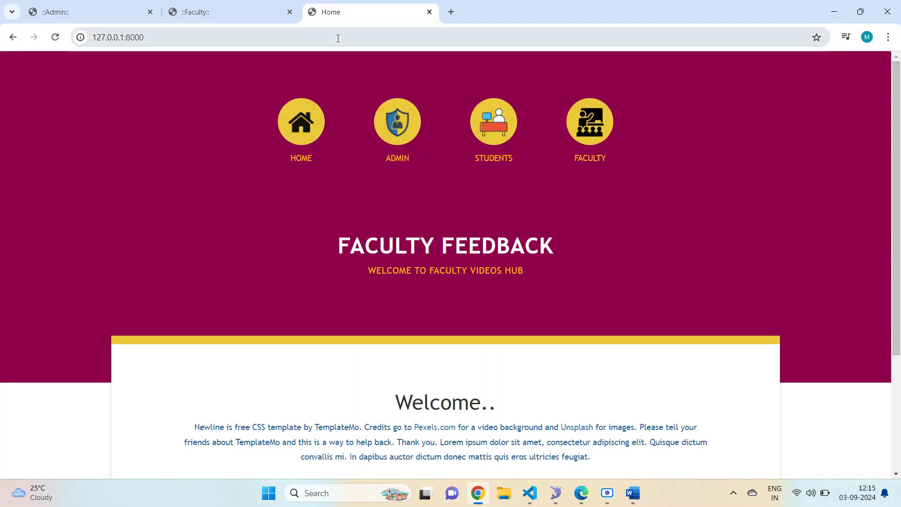
- Go to student Signup and fill in the student's name and College ID
click(493, 121)
scroll(495, 194, down, 3)
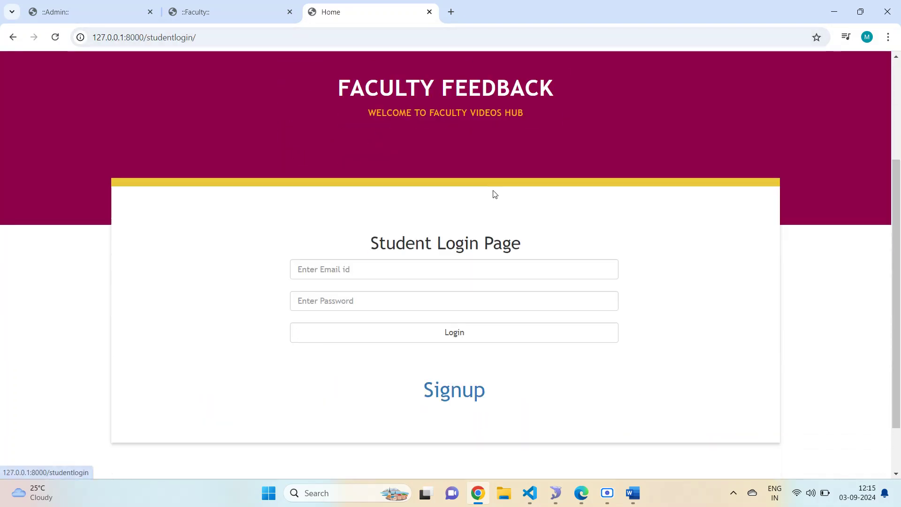
click(434, 389)
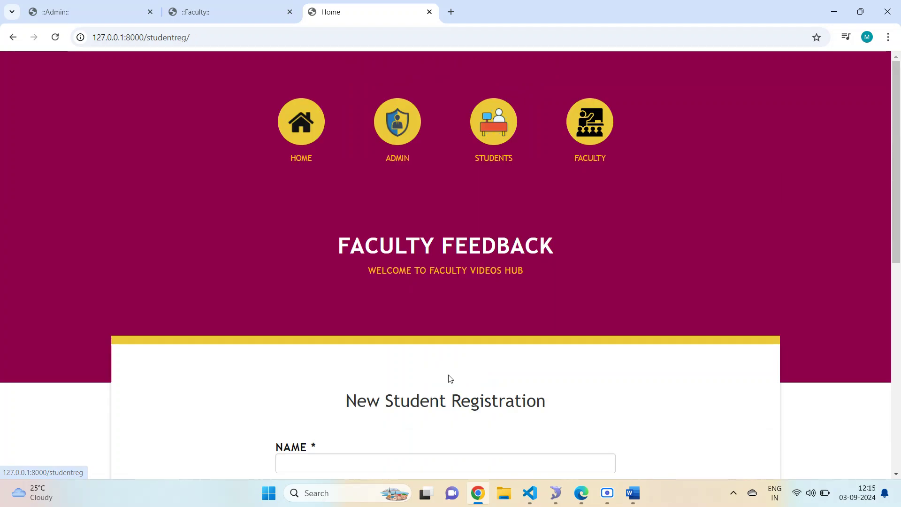
scroll(445, 357, down, 5)
click(329, 233)
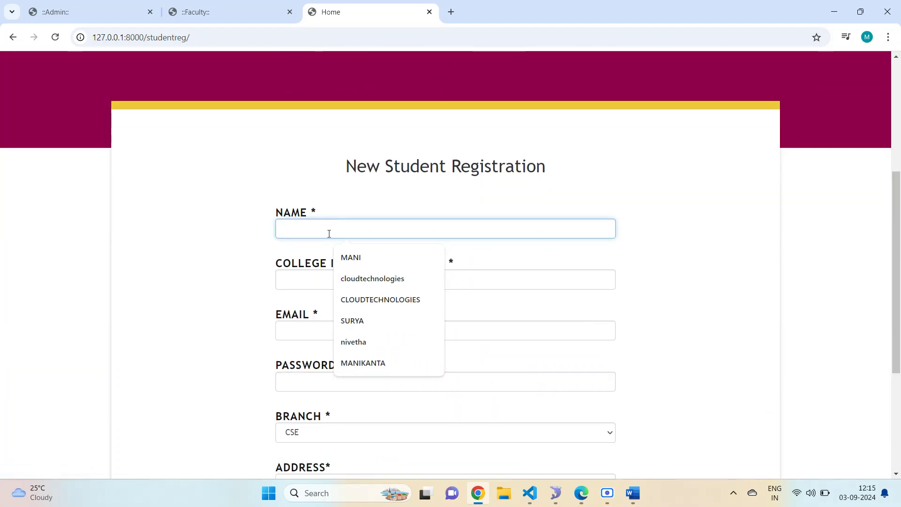
text(SAJI)
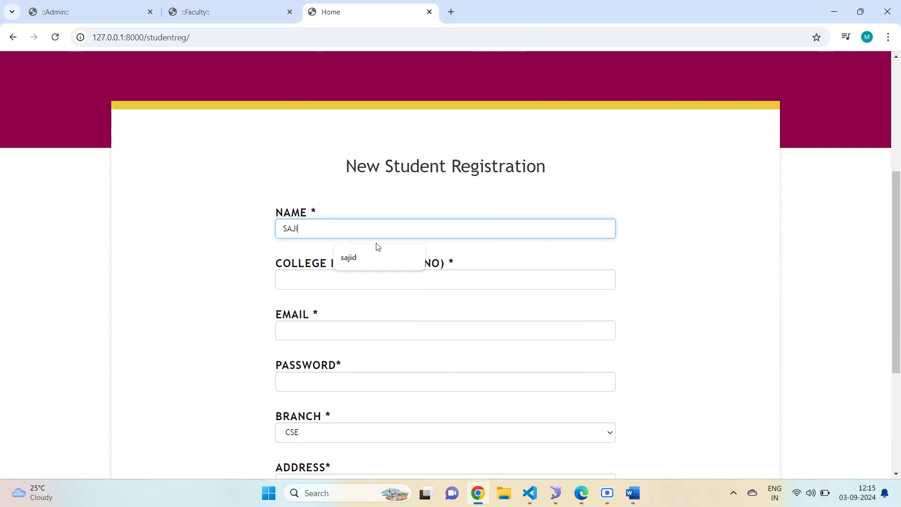
click(383, 259)
scroll(388, 245, down, 1)
click(353, 220)
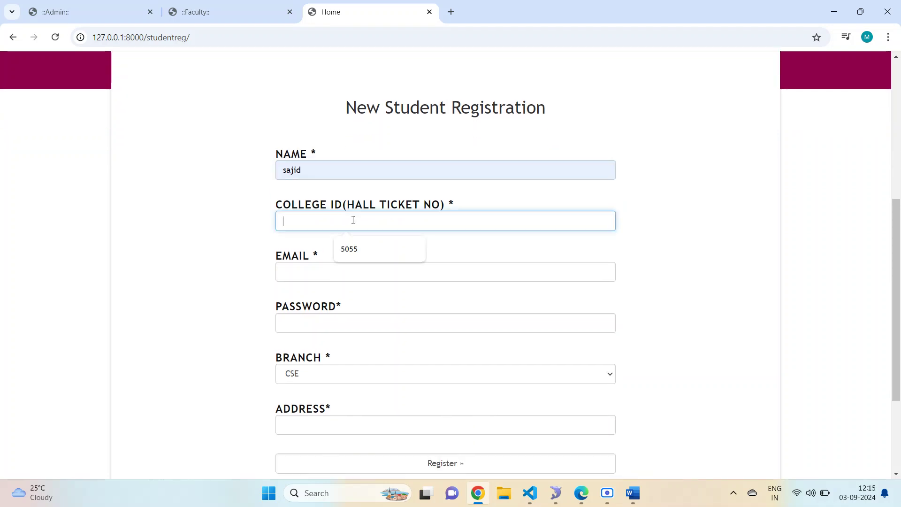
click(349, 248)
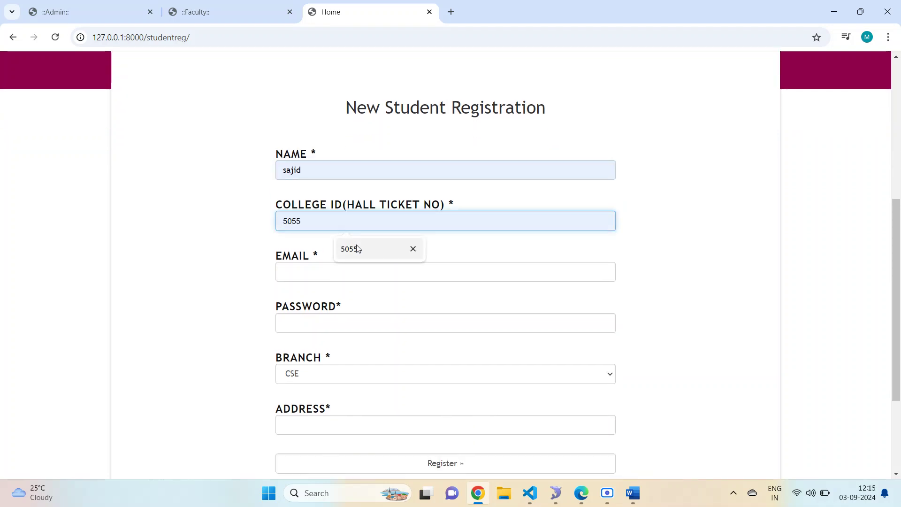
click(345, 279)
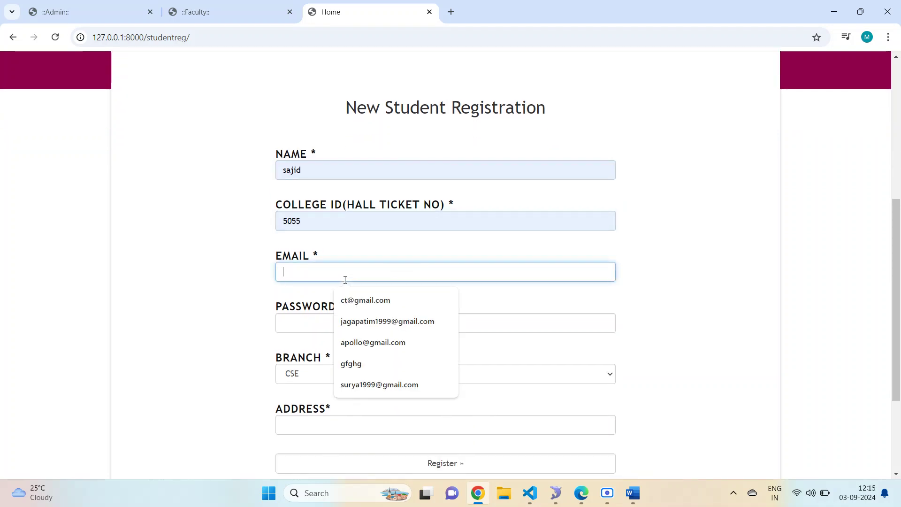
- Copy the student's name into the Email field and enter a password
click(322, 169)
double_click(320, 170)
key(ctrl+c)
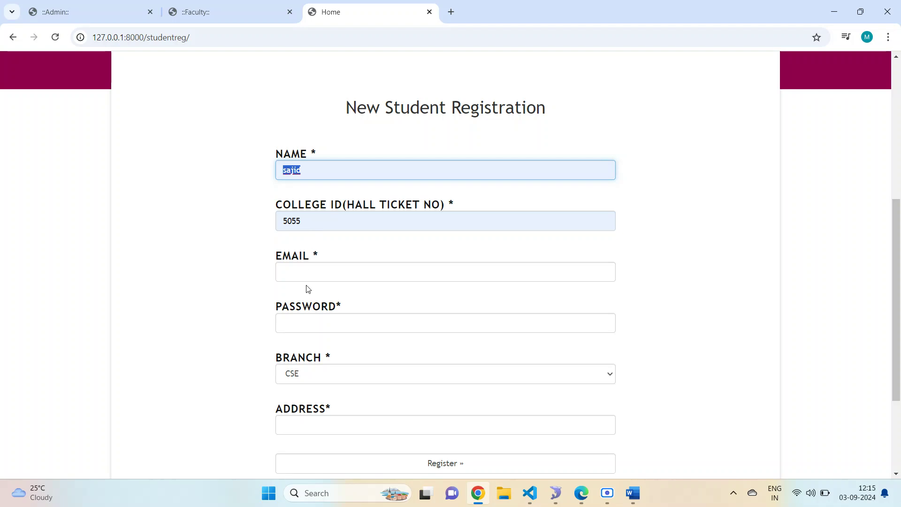
click(308, 277)
key(ctrl+v)
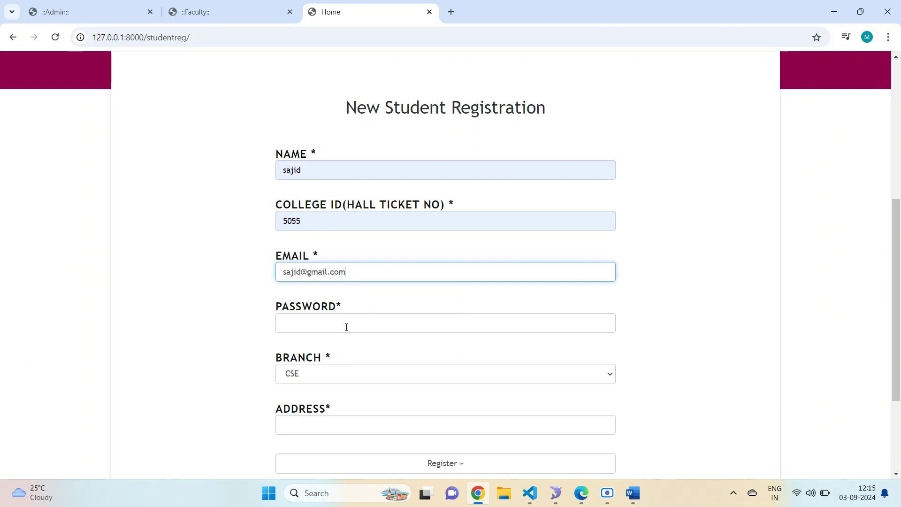
click(360, 321)
scroll(365, 322, down, 1)
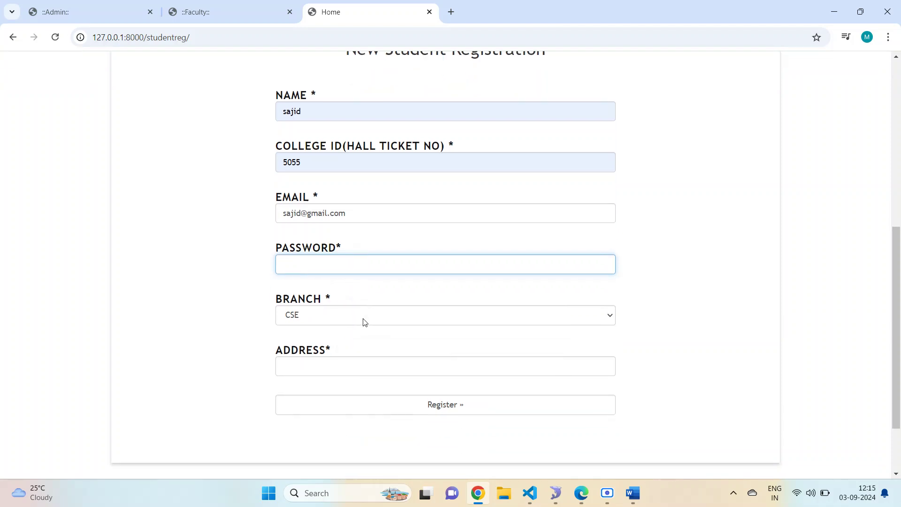
text(1)
- Keep Branch as CSE, fill in the address, and register the student
click(363, 322)
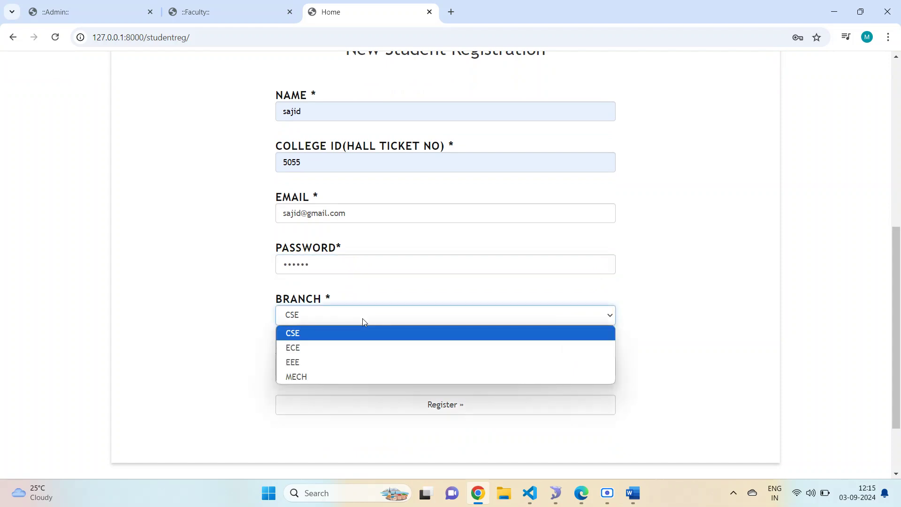
click(363, 322)
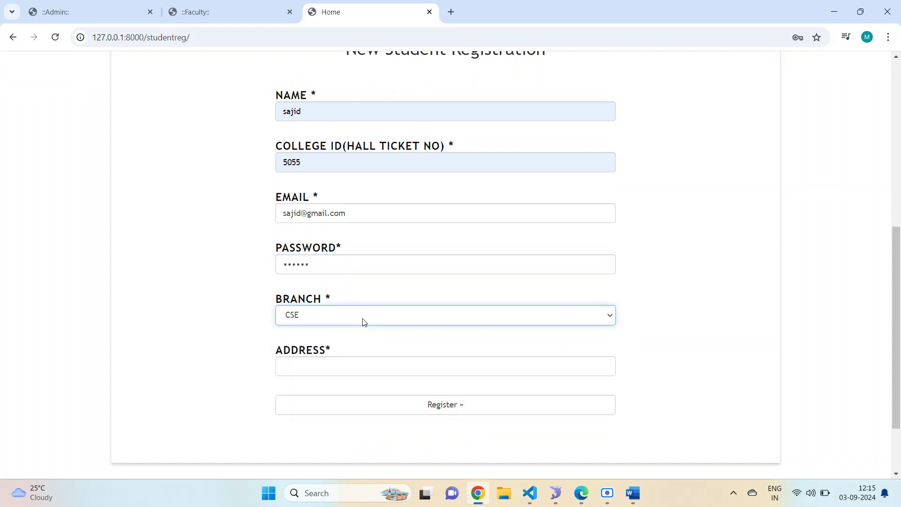
click(333, 362)
click(357, 399)
click(396, 405)
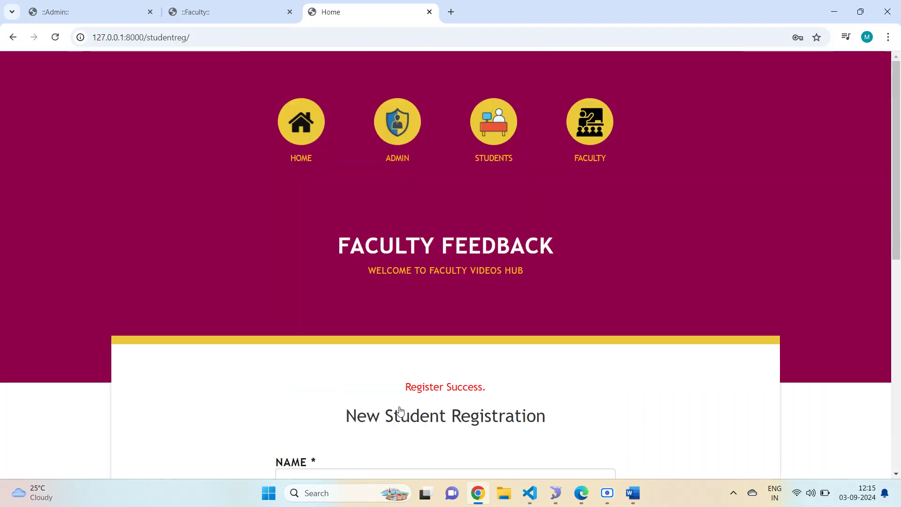
- Check the 'Register Success.' message and bring up the Student Login Page
drag(400, 386, 515, 383)
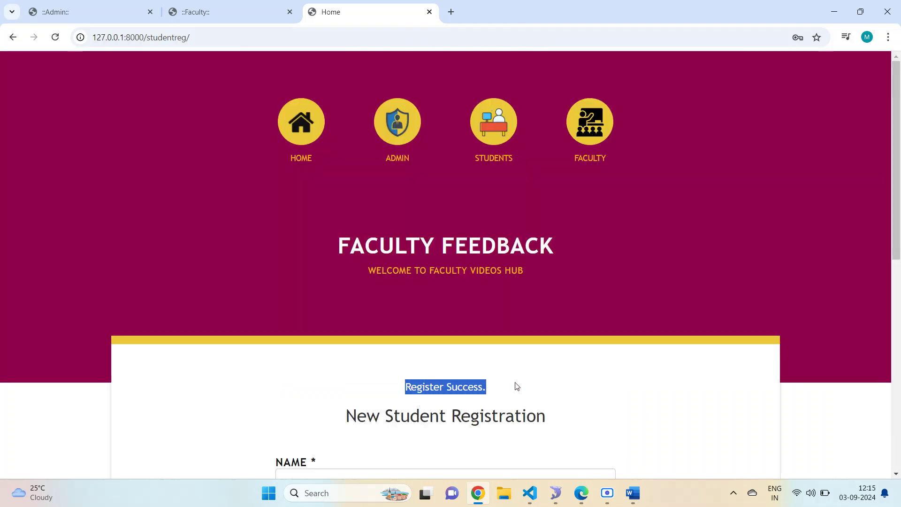
click(520, 376)
scroll(534, 136, down, 4)
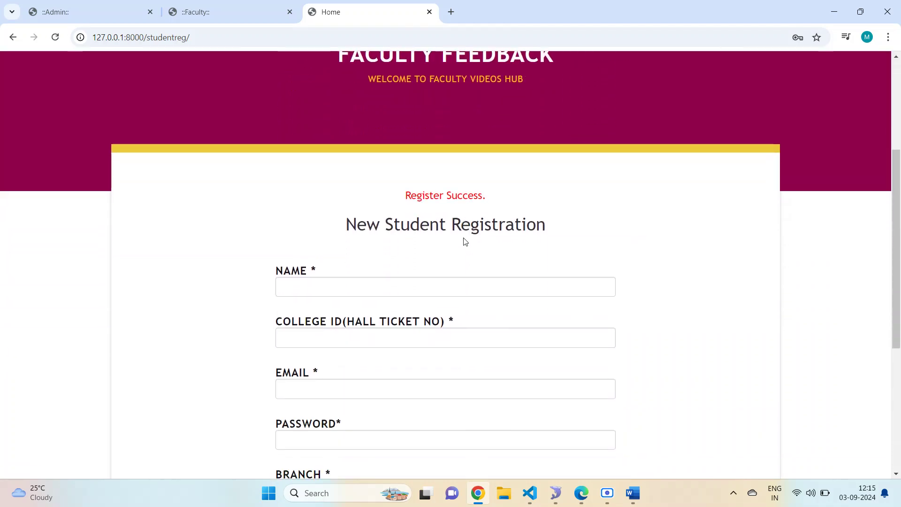
scroll(467, 249, up, 3)
click(497, 70)
scroll(470, 256, down, 4)
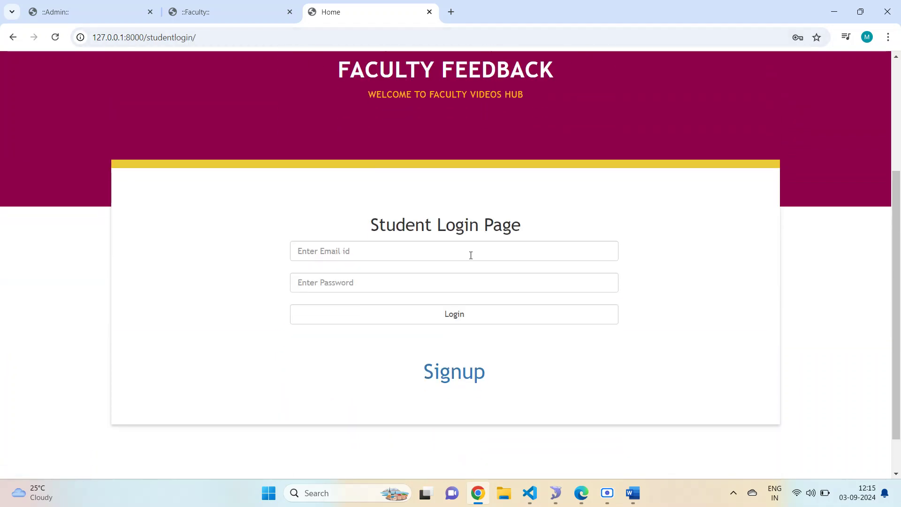
- Log in to the student portal with the new student's e-mail and password
click(432, 255)
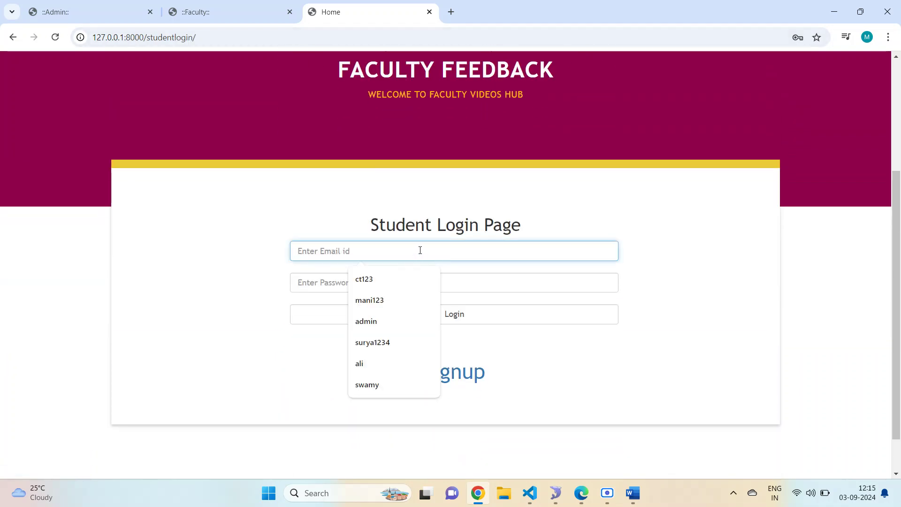
text(sa)
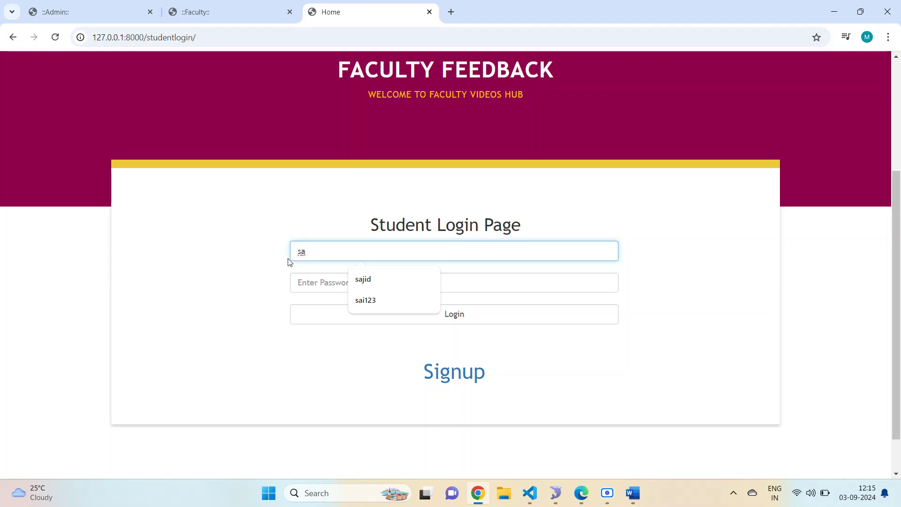
text(ji)
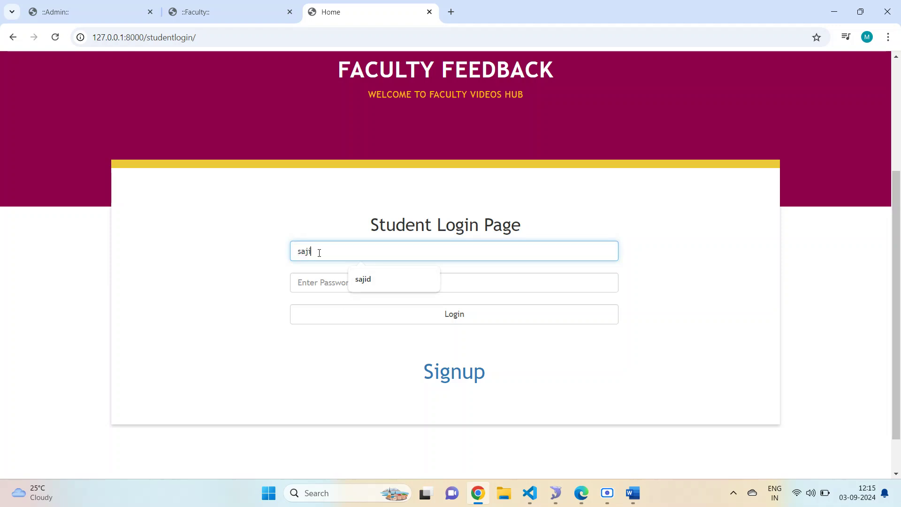
key(Tab)
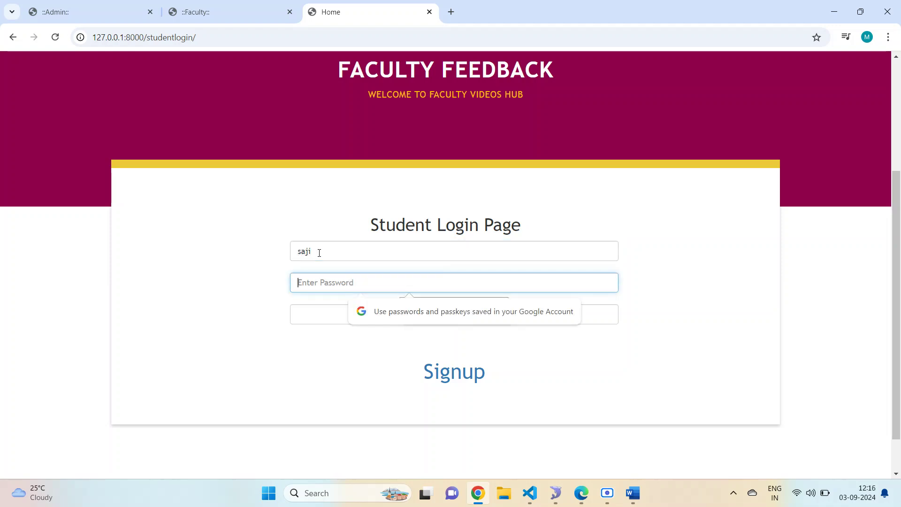
click(319, 252)
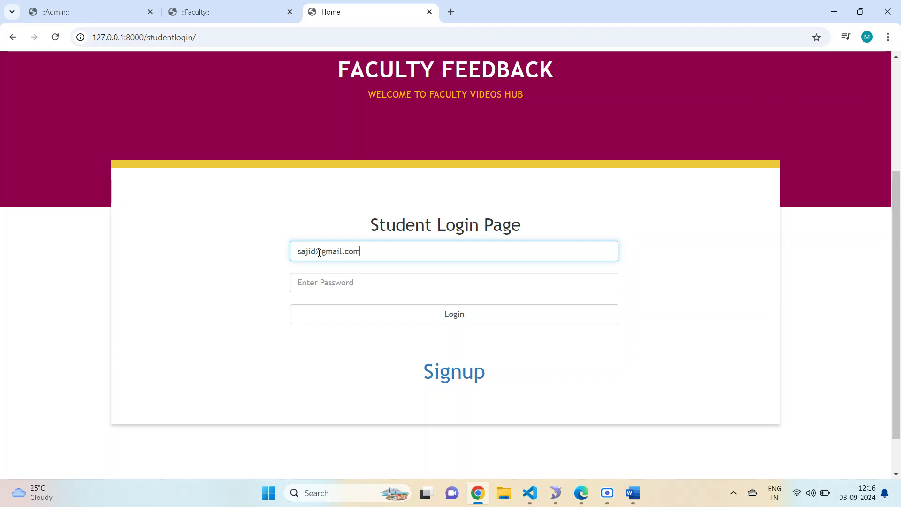
click(333, 281)
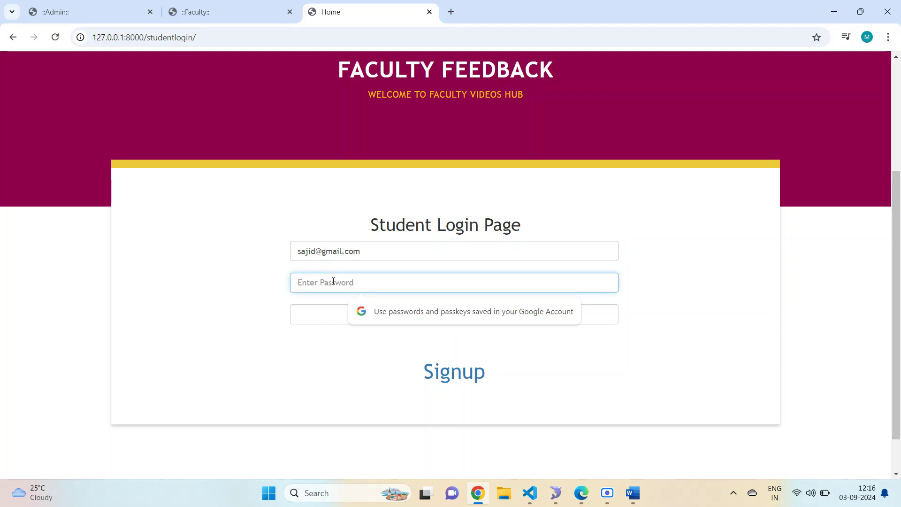
text(1)
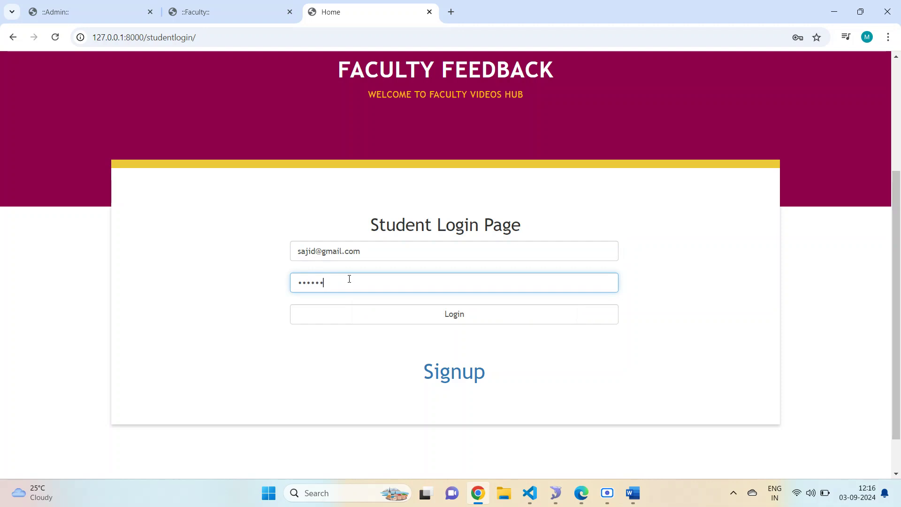
click(392, 314)
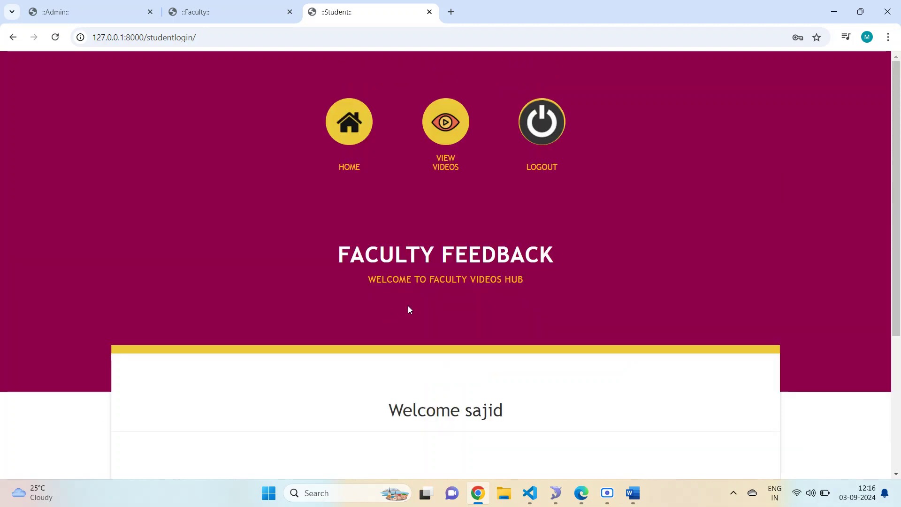
- Open VIEW VIDEOS and select the PYTHON health tips video
scroll(409, 309, down, 2)
drag(365, 137, 540, 137)
click(582, 398)
drag(400, 290, 507, 274)
click(519, 275)
scroll(519, 277, up, 2)
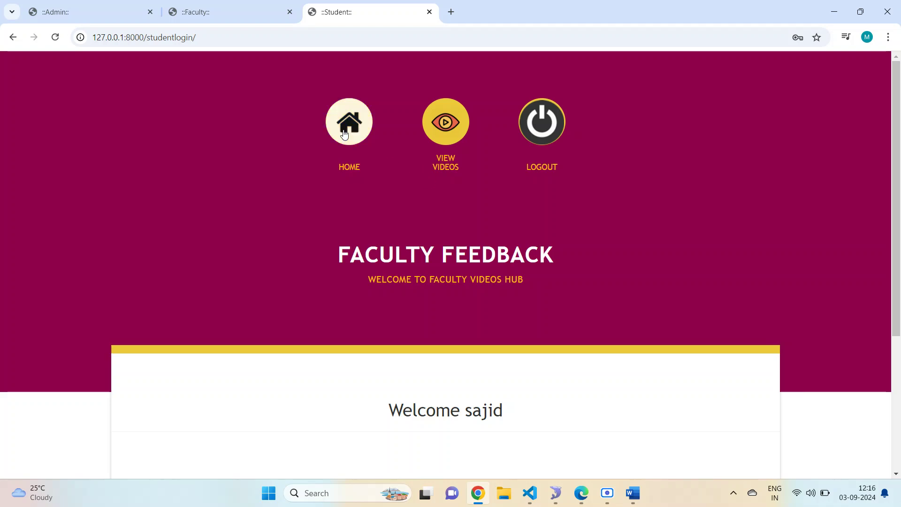
click(446, 123)
scroll(426, 301, down, 4)
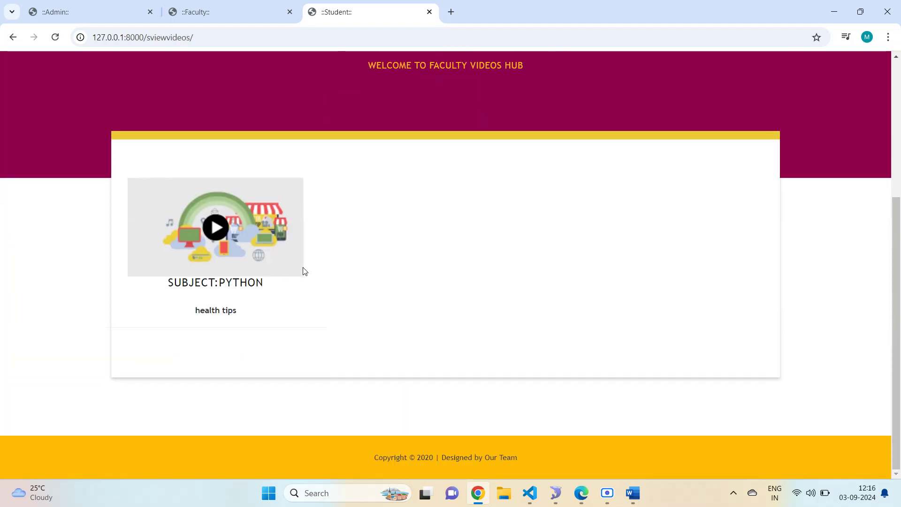
click(219, 236)
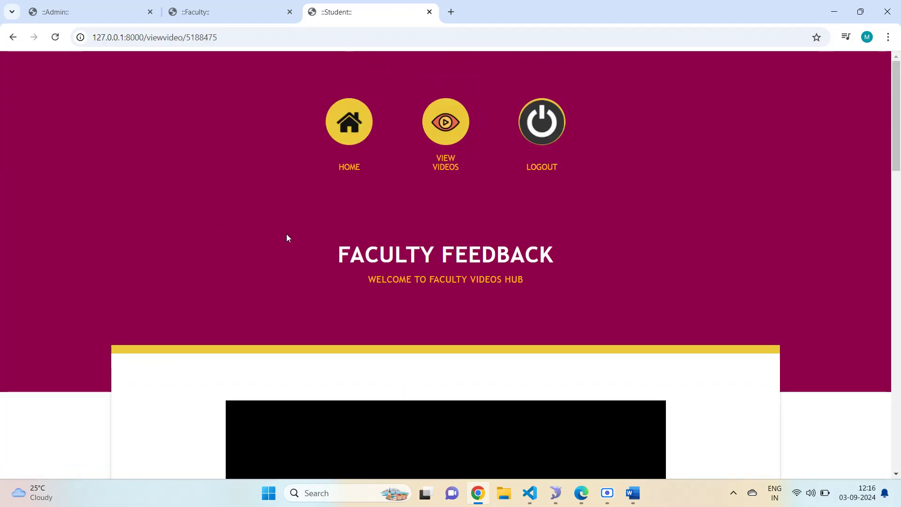
- Play the health tips video, skip ahead to about 0:21, and pause
scroll(356, 258, down, 7)
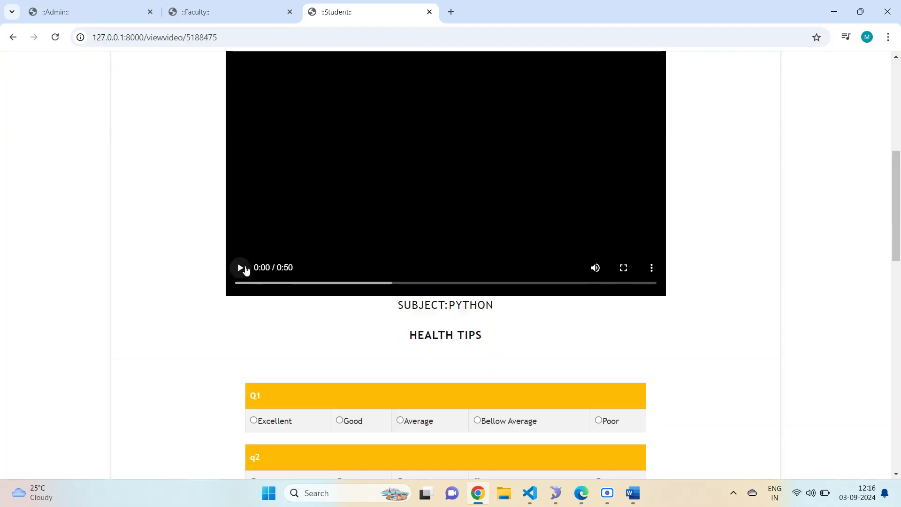
click(237, 265)
scroll(499, 175, down, 3)
scroll(498, 183, up, 3)
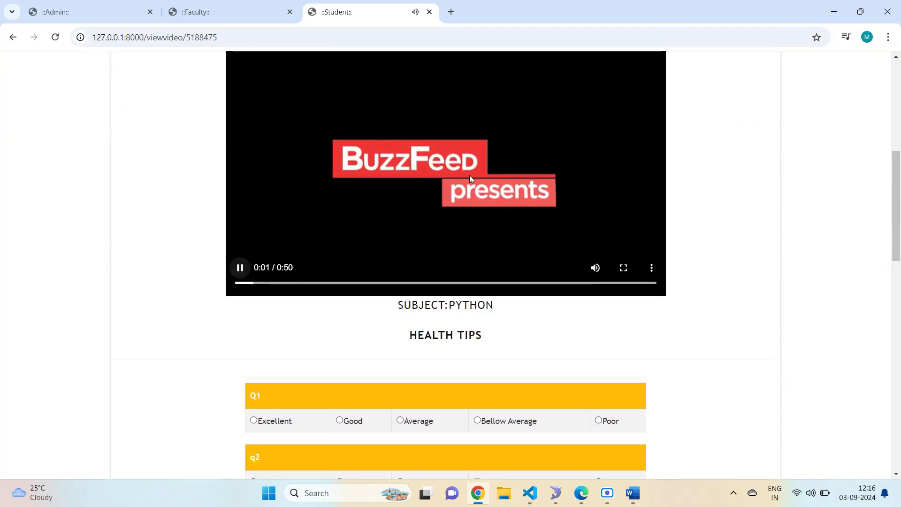
click(442, 159)
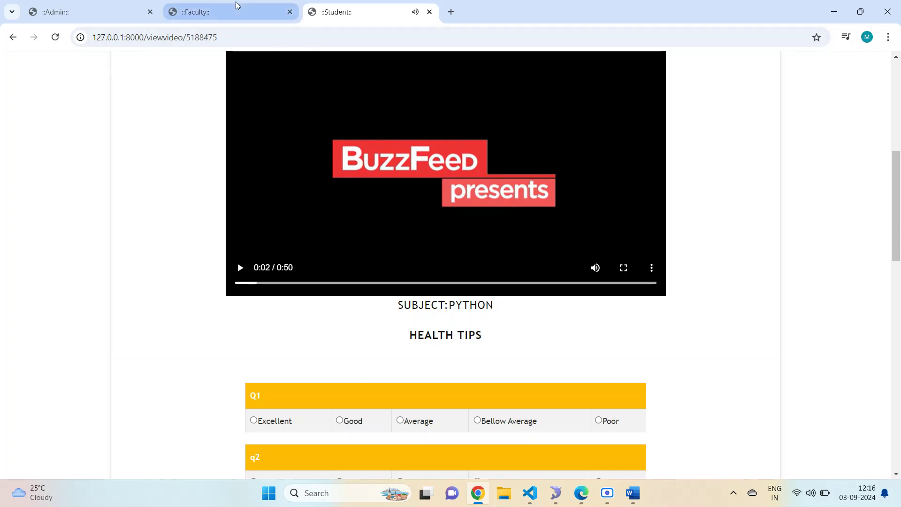
click(359, 37)
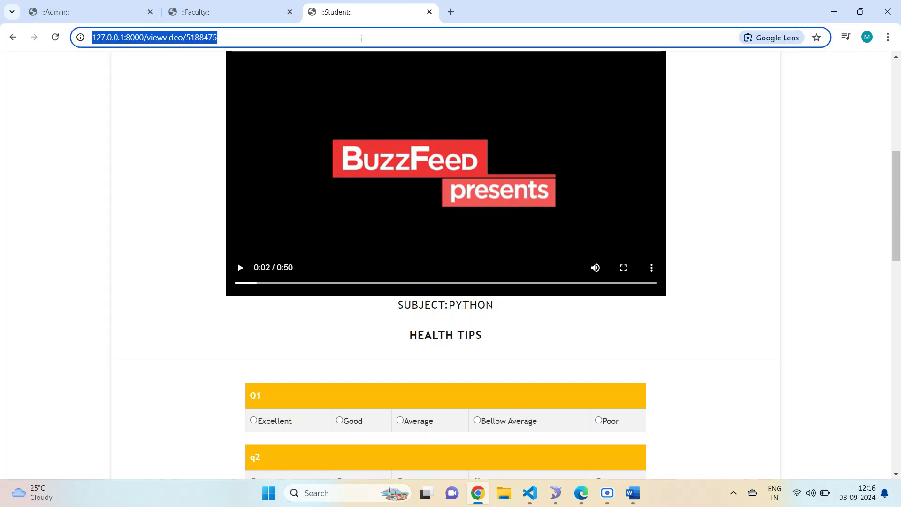
click(391, 234)
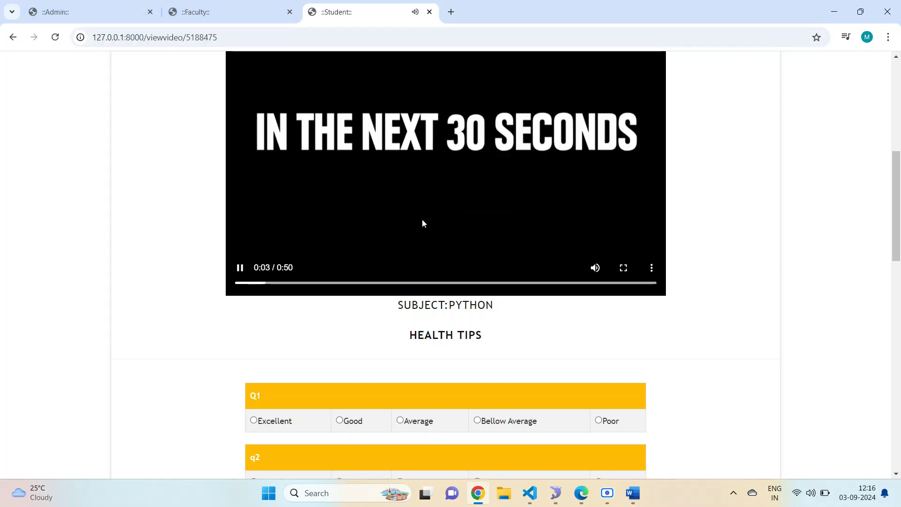
drag(311, 283, 418, 284)
click(434, 249)
- Rate Q1 Good, q2 Average, q3 Good, q5 Good, and submit the ratings
scroll(434, 250, down, 3)
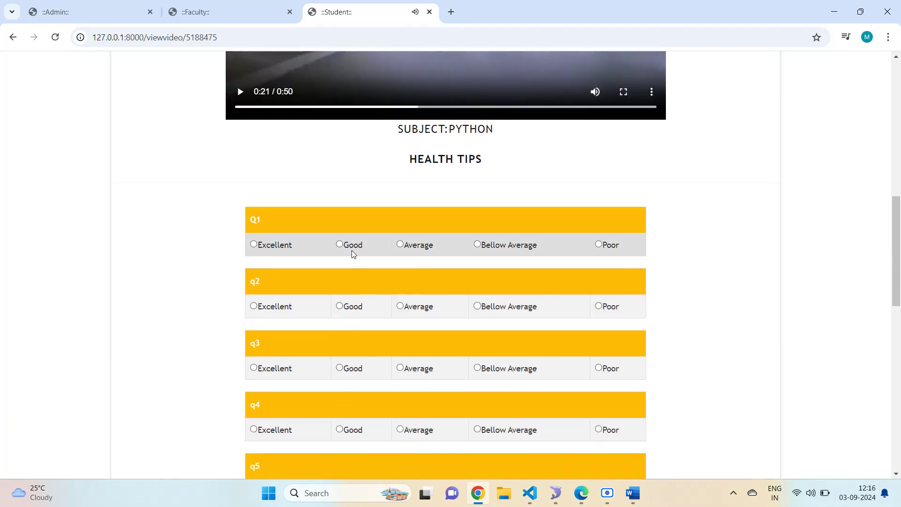
click(339, 244)
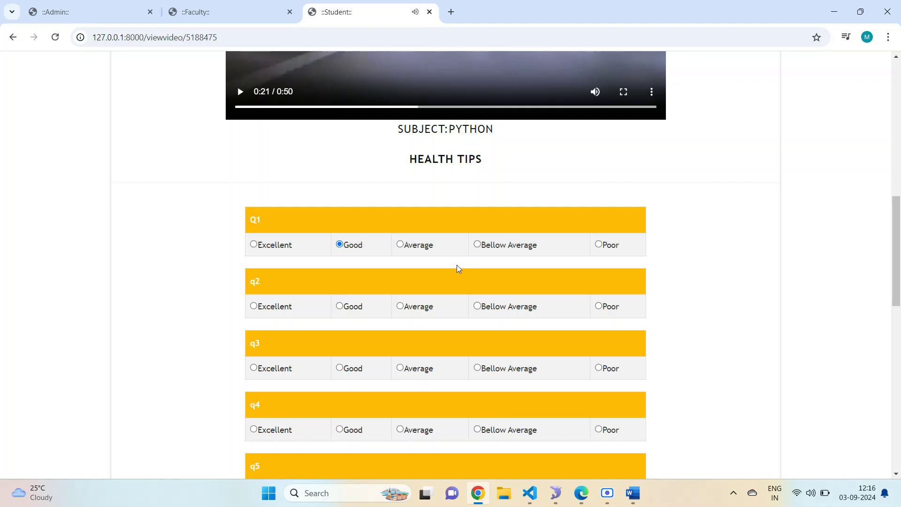
scroll(452, 272, down, 1)
click(400, 248)
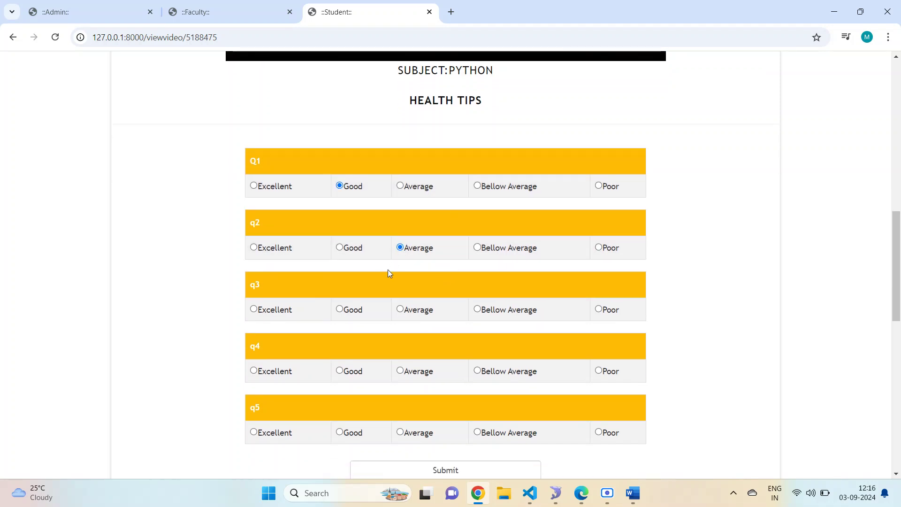
click(340, 309)
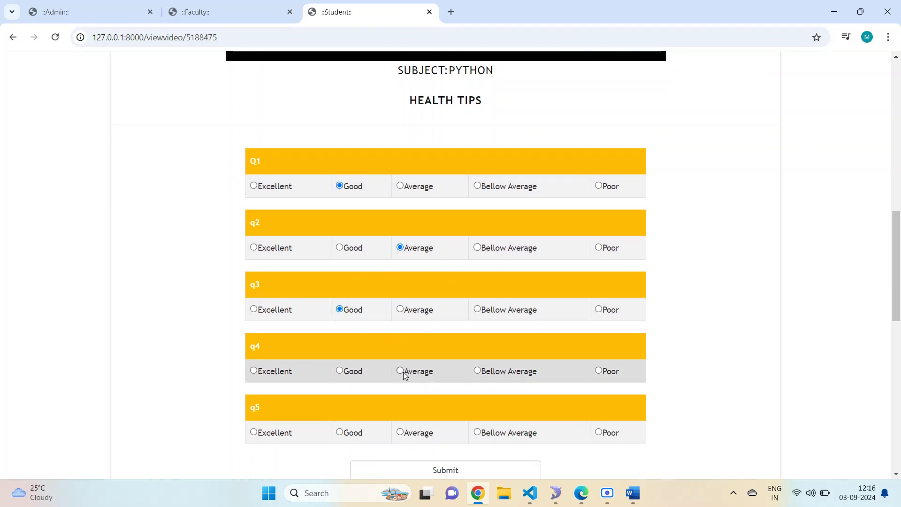
click(342, 432)
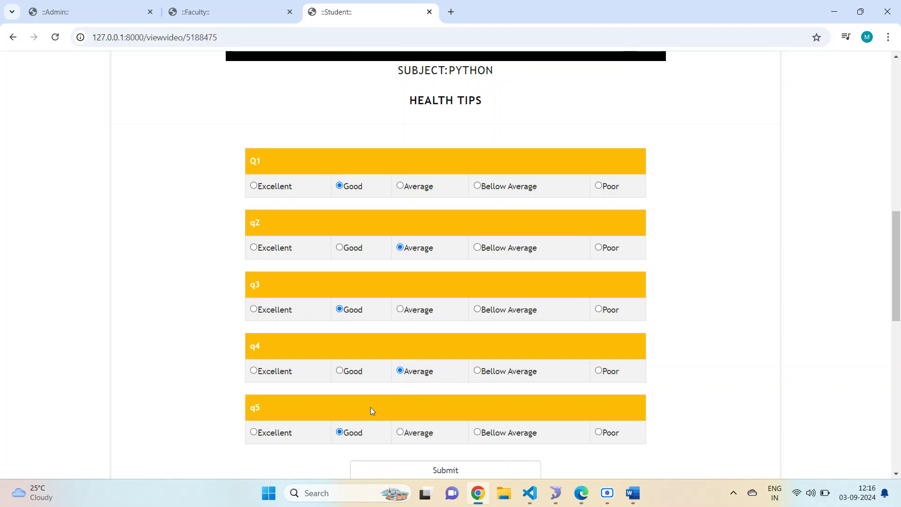
scroll(446, 392, down, 3)
scroll(474, 361, down, 1)
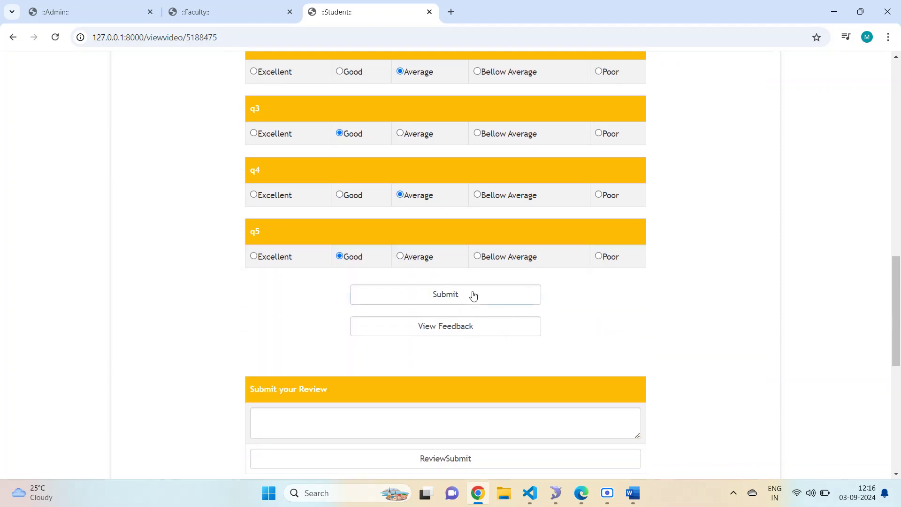
click(472, 295)
- Open View Feedback and select the review text box
scroll(479, 289, down, 3)
scroll(429, 305, down, 3)
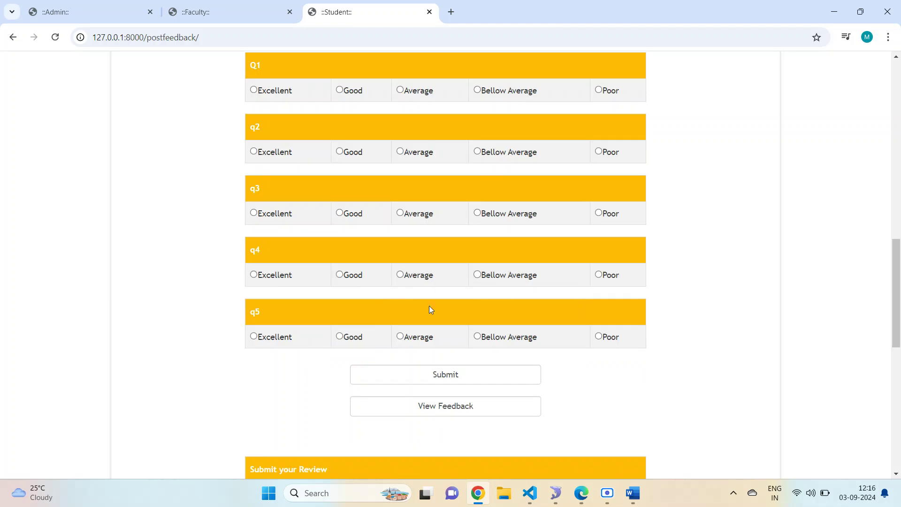
scroll(435, 336, down, 2)
click(435, 286)
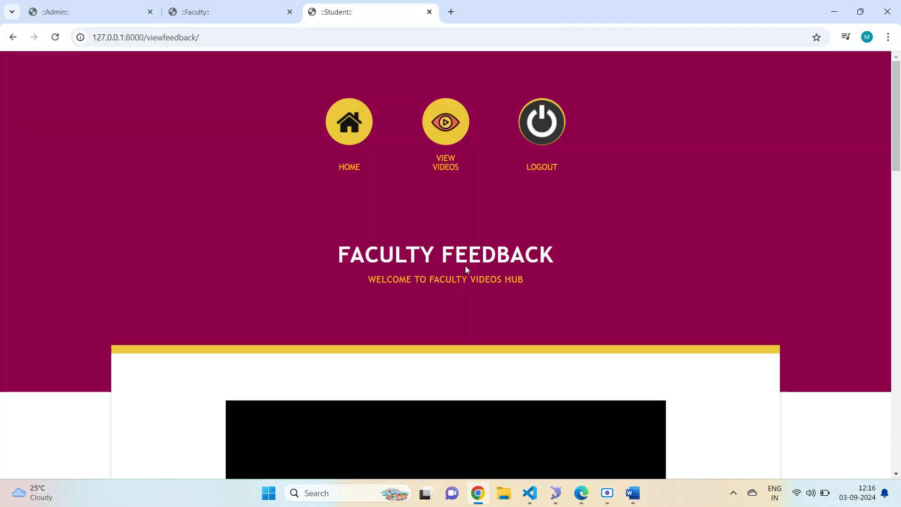
scroll(514, 233, down, 15)
scroll(514, 238, down, 3)
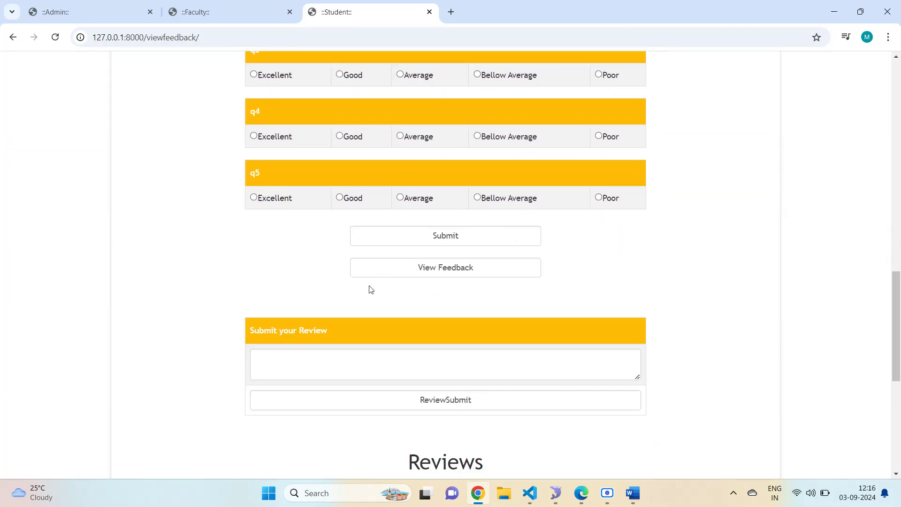
click(384, 358)
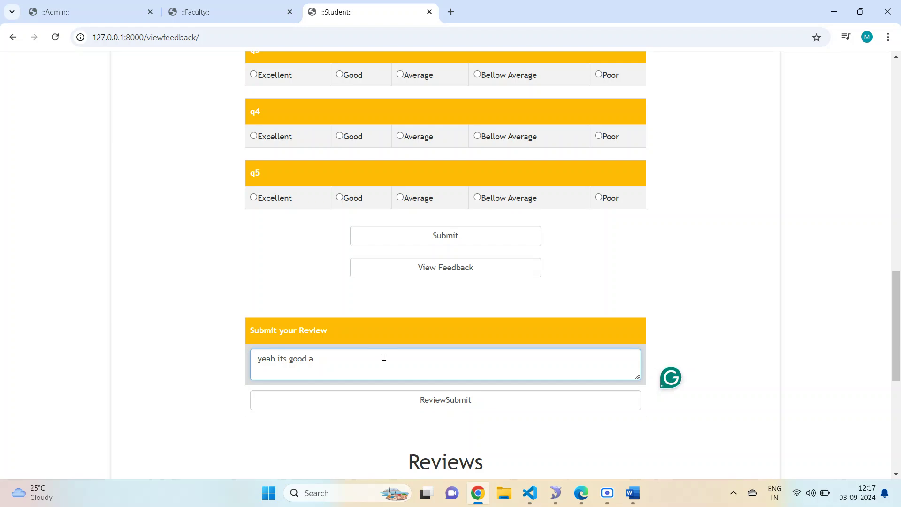
- Type the review 'yeah its good and understood' and submit it with ReviewSubmit
text(yeah its good and under)
text(stan)
key(BackSpace)
key(BackSpace)
text(ood)
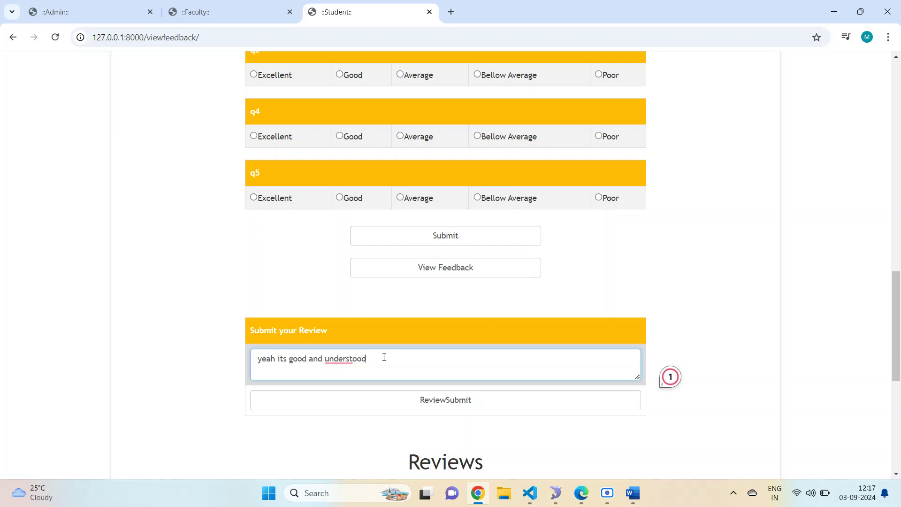
scroll(406, 396, down, 2)
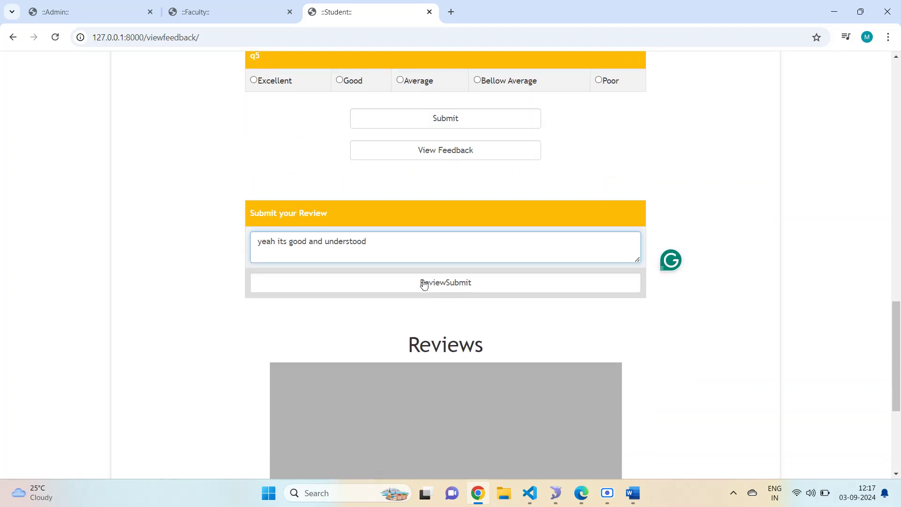
click(423, 280)
scroll(450, 235, down, 20)
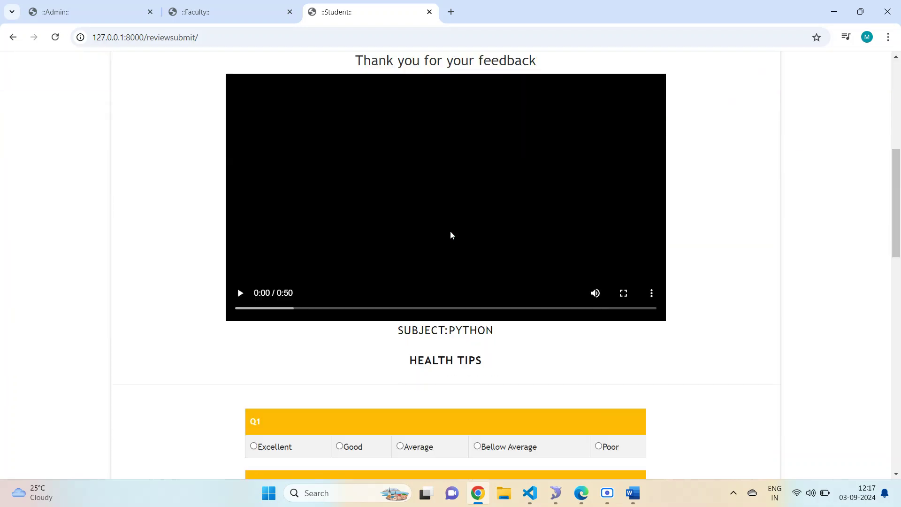
scroll(451, 225, down, 4)
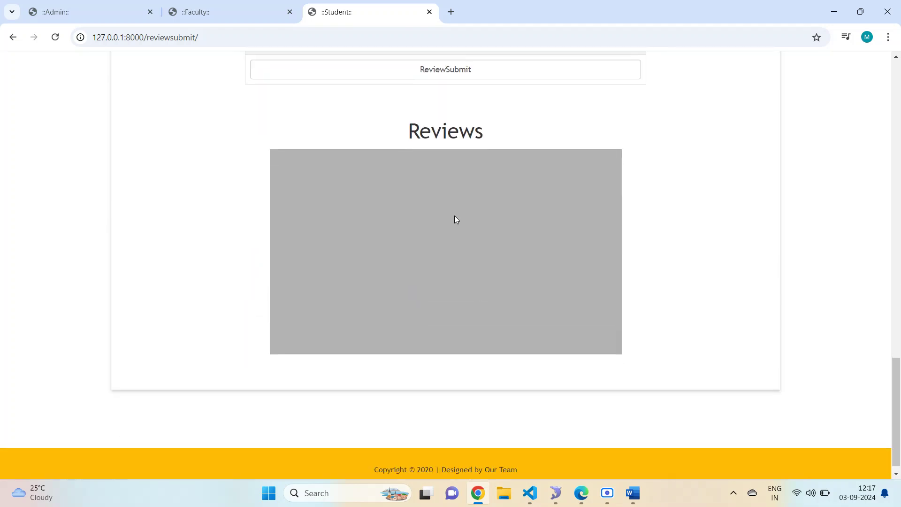
scroll(436, 189, up, 4)
scroll(469, 244, down, 4)
scroll(524, 254, up, 7)
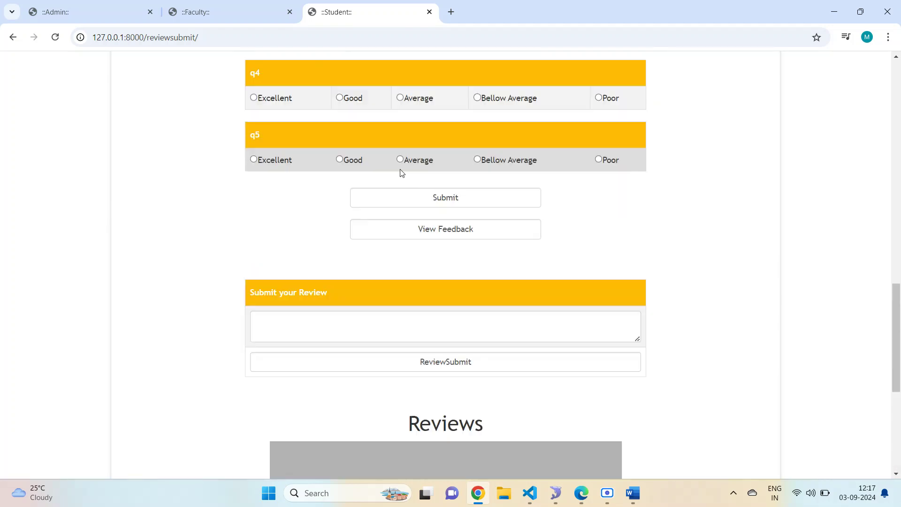